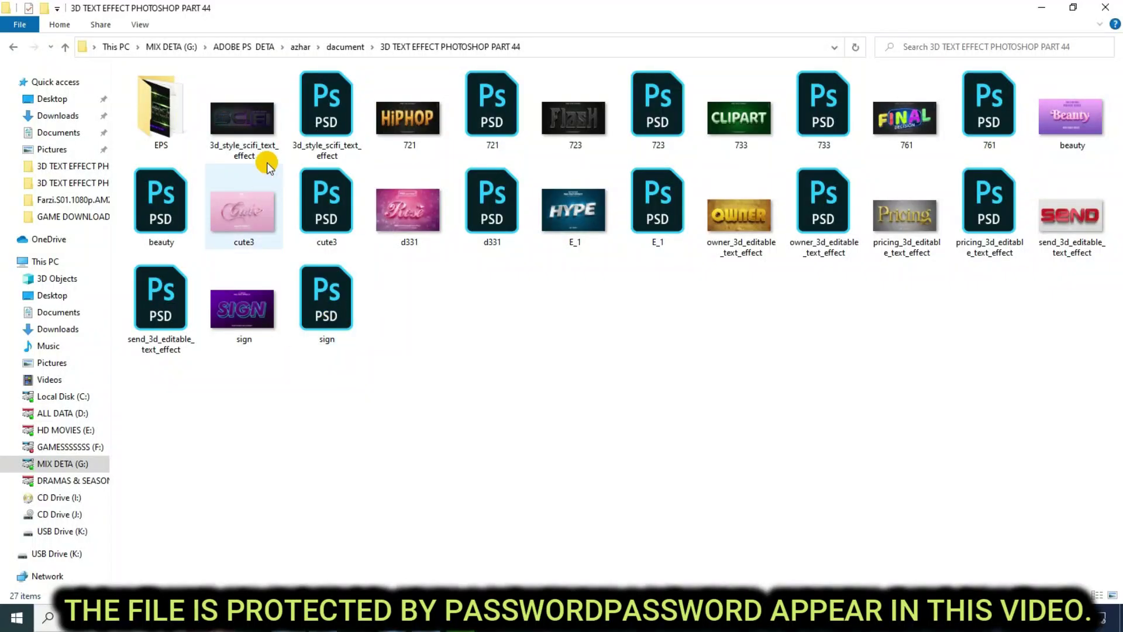
Select the 3d_style_scifi_text_effect preview image in File Explorer.
left_click(243, 122)
Open the sci-fi preview in Photos, then zoom in and pan across the SCIFI lettering.
double_click(244, 122)
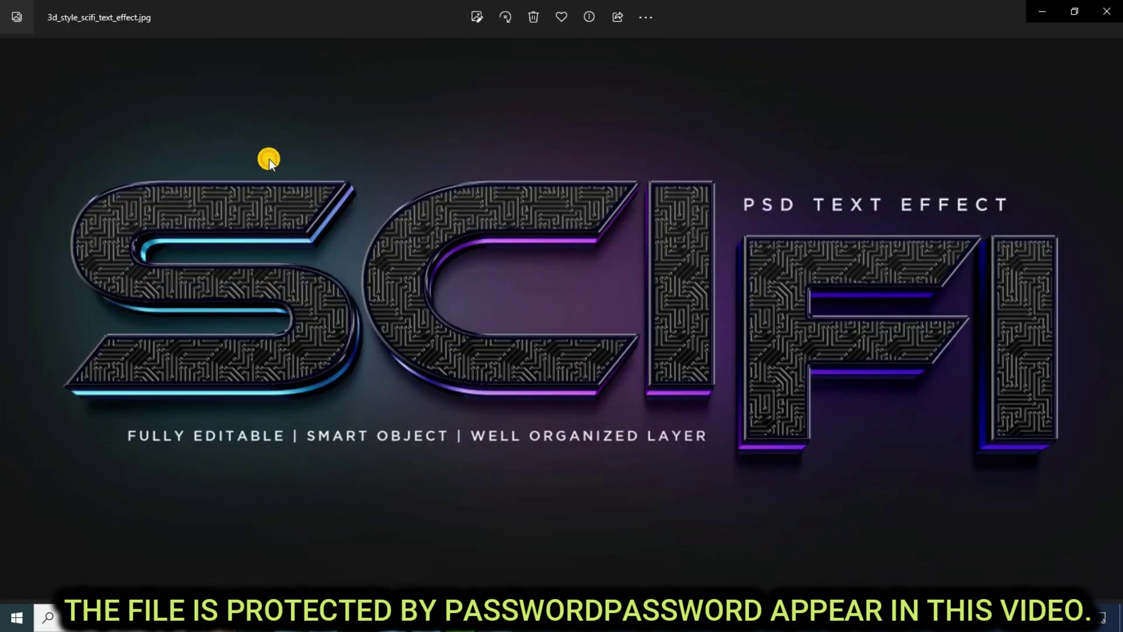
key("Right")
key("Right")
key("Right")
key("Right")
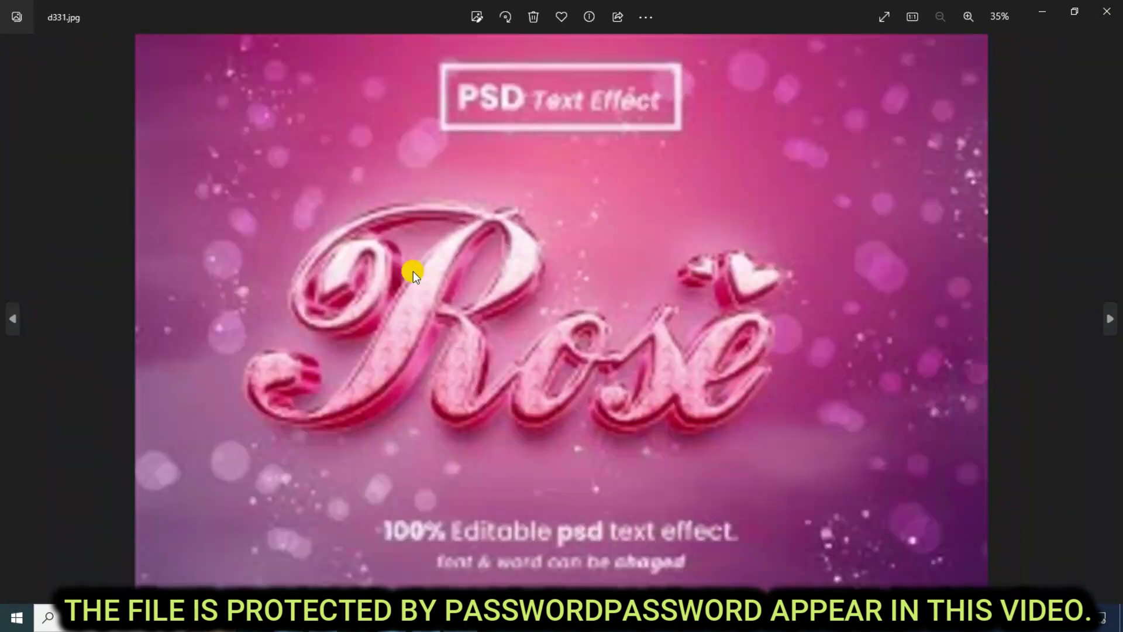
key("Right")
key("Right")
key("Right")
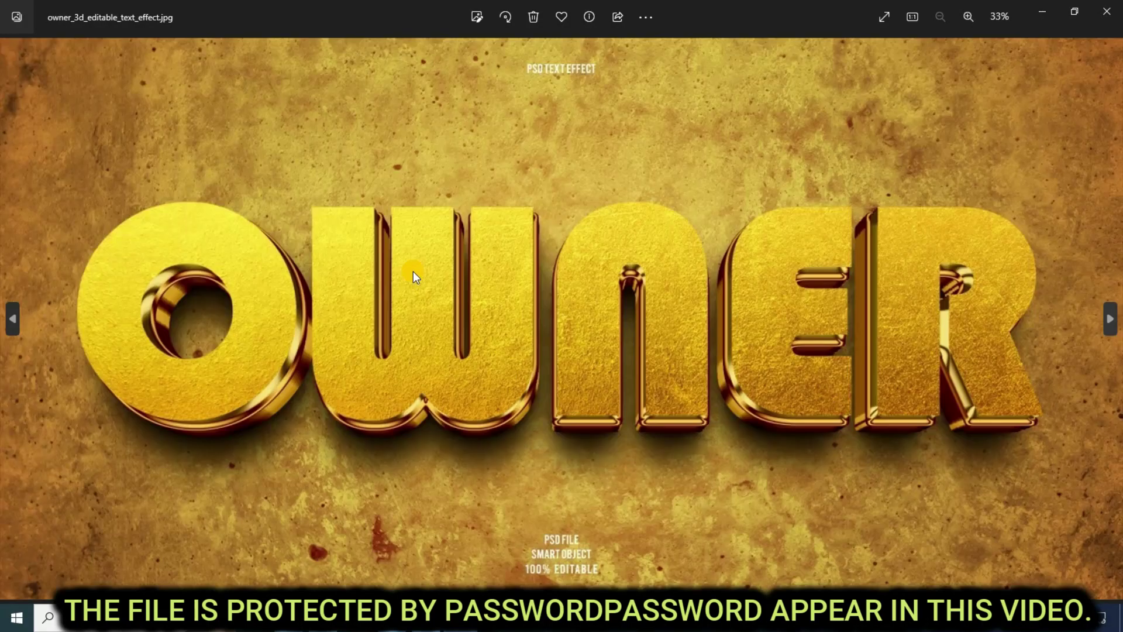
key("Right")
key("Right")
key("Right")
key("Right")
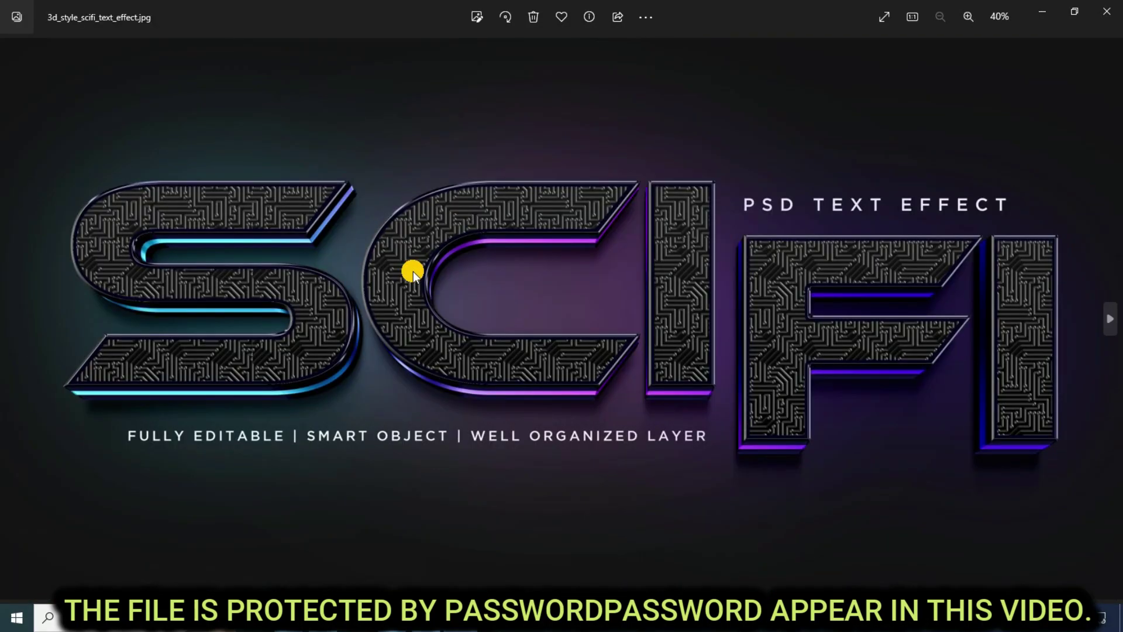
scroll(413, 277, "up", 1)
scroll(409, 276, "up", 3)
mouse_move(344, 296)
left_mouse_down()
mouse_move(592, 324)
mouse_move(418, 362)
left_mouse_up()
left_click_drag(1047, 374, 511, 328)
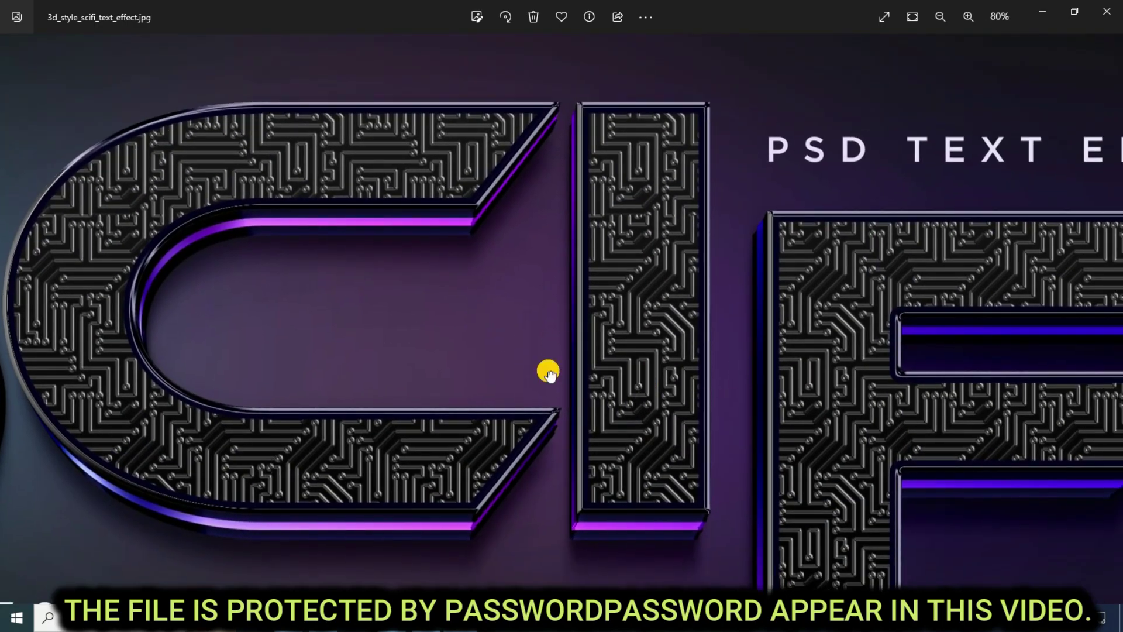
left_click_drag(955, 373, 612, 336)
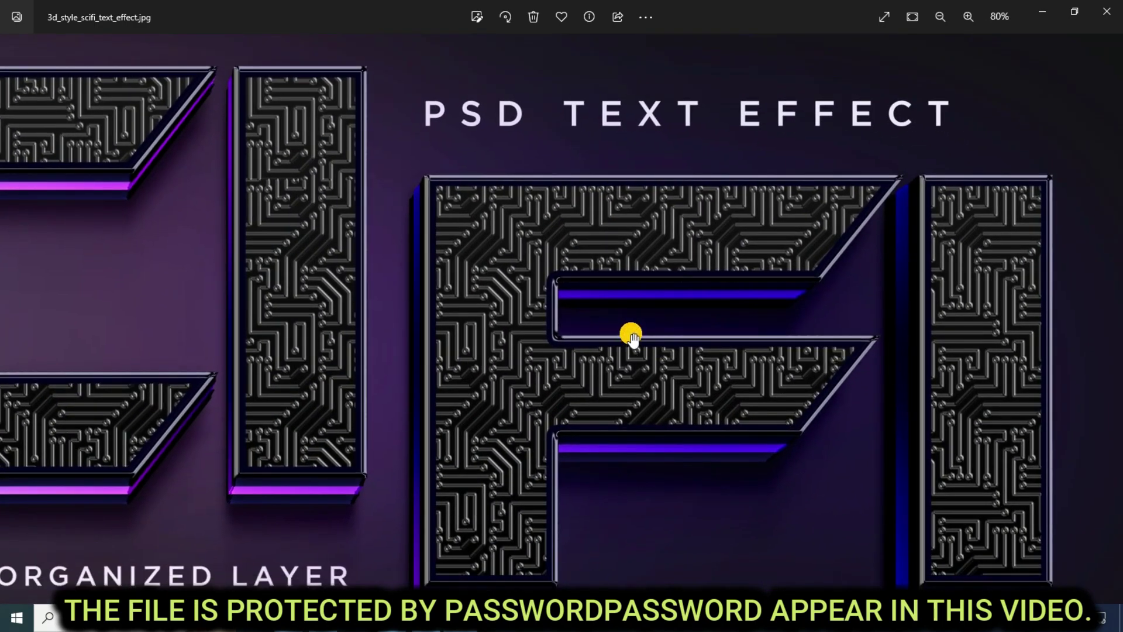
mouse_move(694, 358)
left_mouse_down()
mouse_move(521, 268)
mouse_move(536, 311)
left_mouse_up()
double_click(715, 315)
Zoom into the gold HiPHOP preview and pan from the H across to the HOP letters.
key("Right")
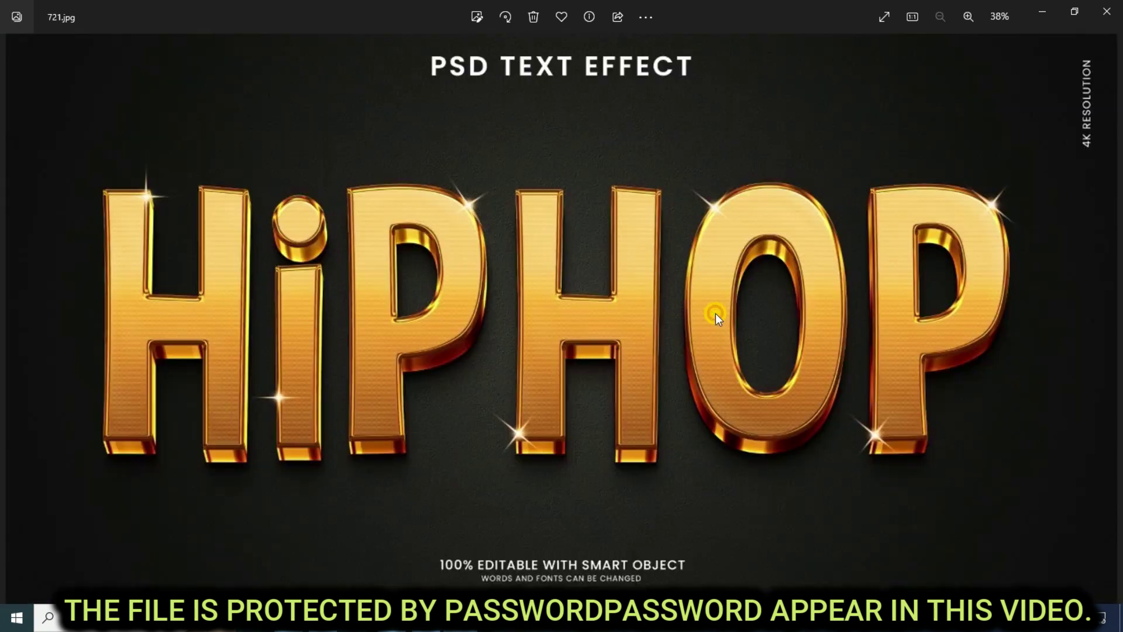
double_click(431, 301)
left_click_drag(276, 352, 421, 352)
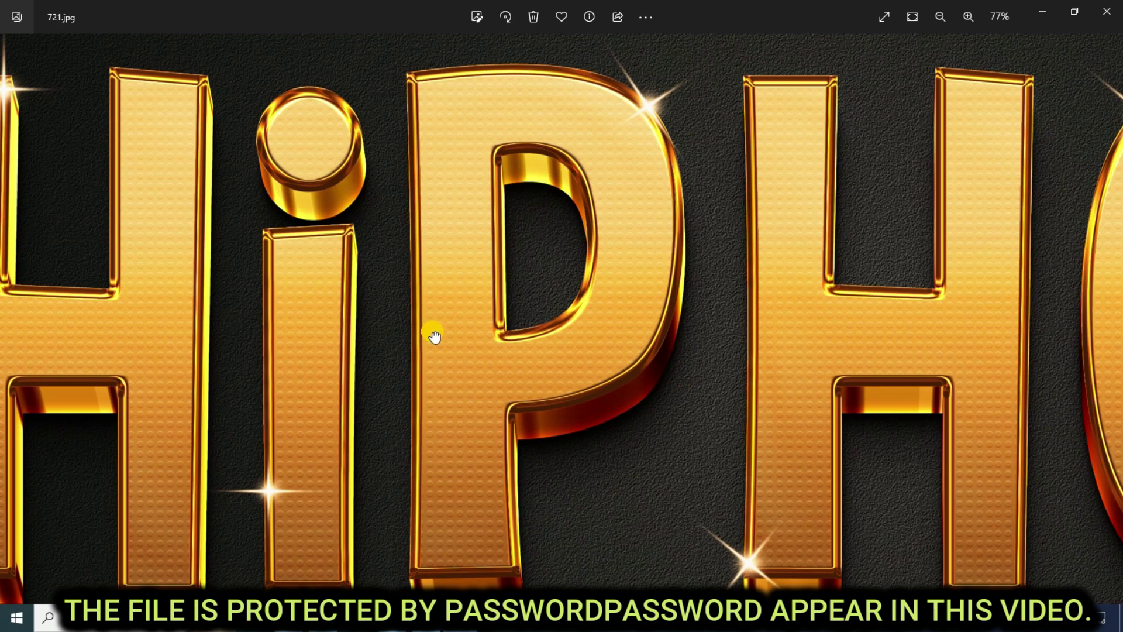
mouse_move(431, 333)
left_mouse_down()
mouse_move(446, 396)
mouse_move(371, 371)
mouse_move(738, 358)
mouse_move(325, 421)
left_mouse_up()
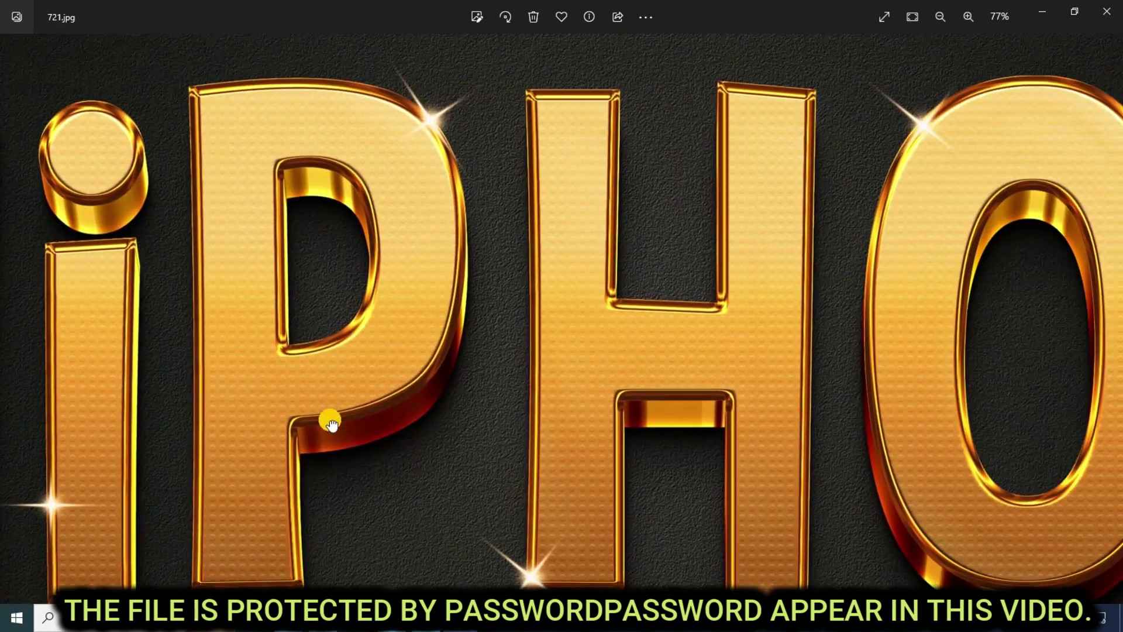
left_click_drag(717, 366, 504, 362)
left_click_drag(889, 336, 558, 346)
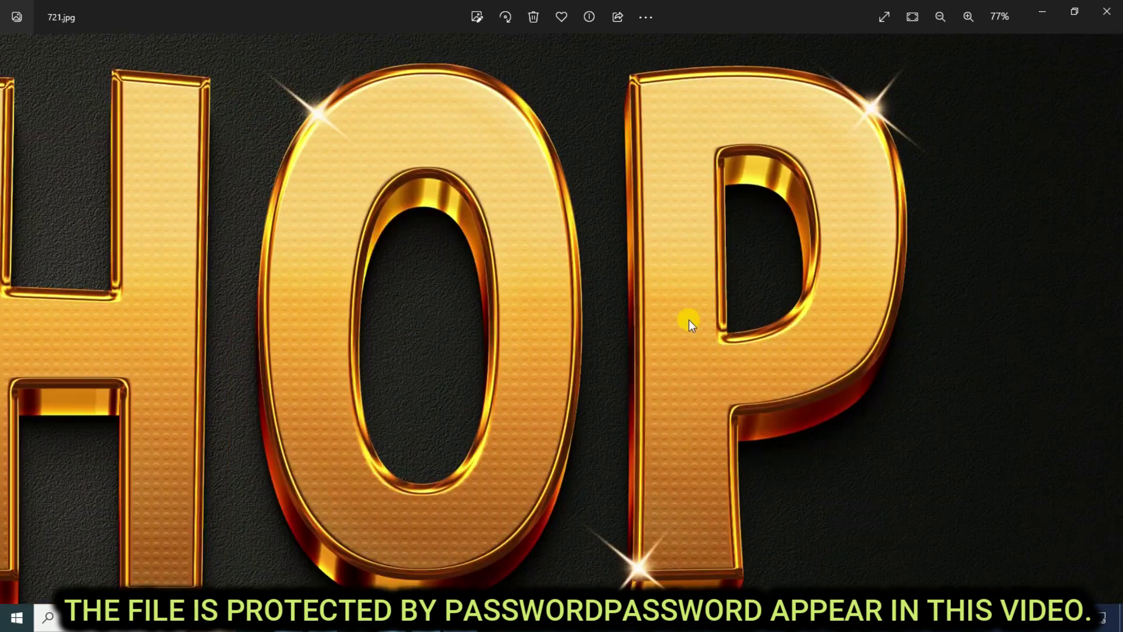
key("Right")
key("Right")
Zoom into the 723 Flash preview and pan across all its letters.
scroll(526, 292, "up", 5)
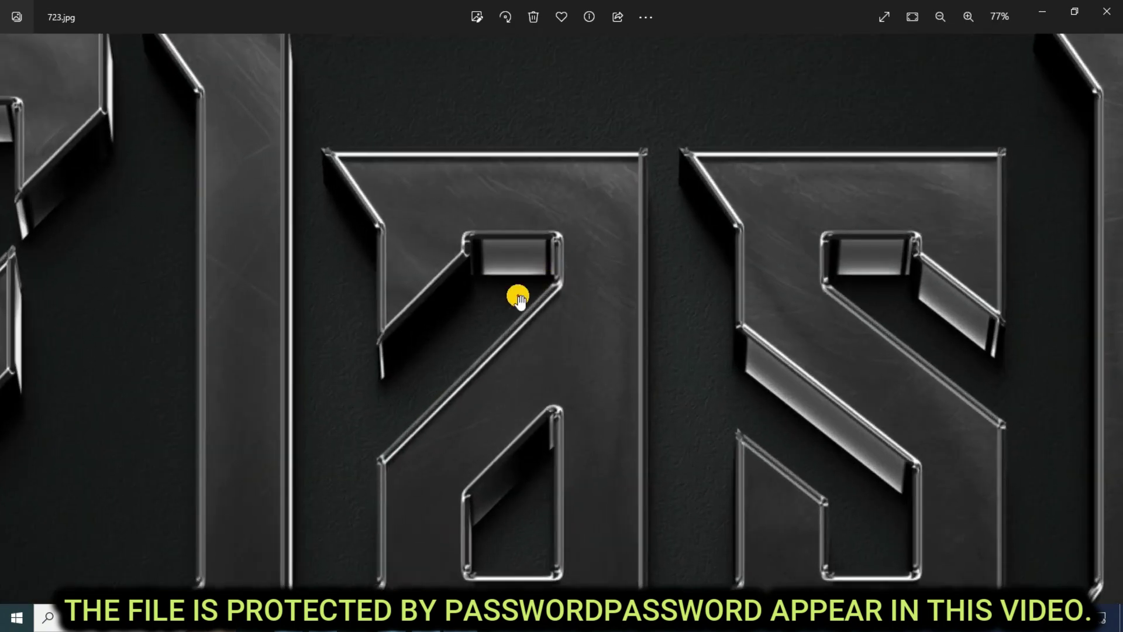
left_click_drag(384, 295, 510, 302)
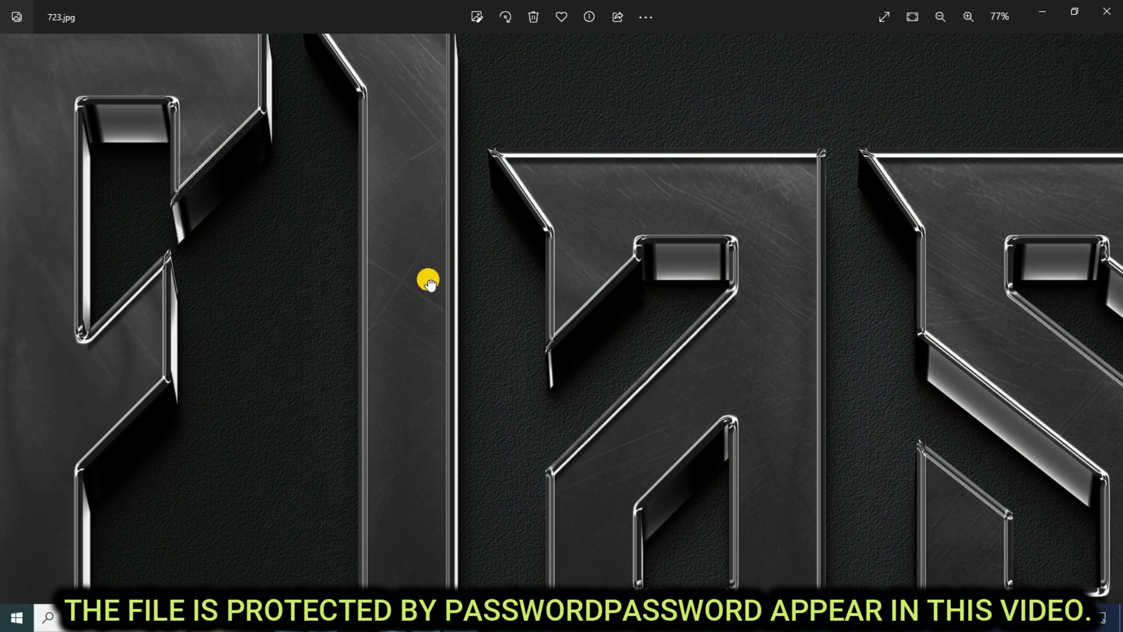
left_click_drag(426, 281, 458, 318)
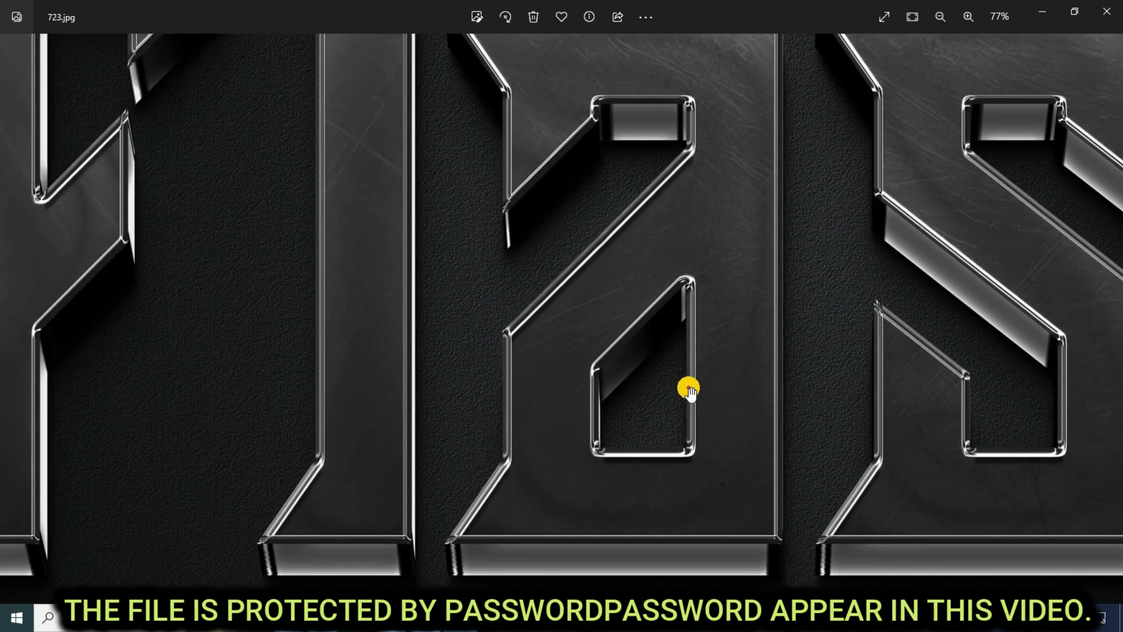
left_click_drag(687, 389, 556, 446)
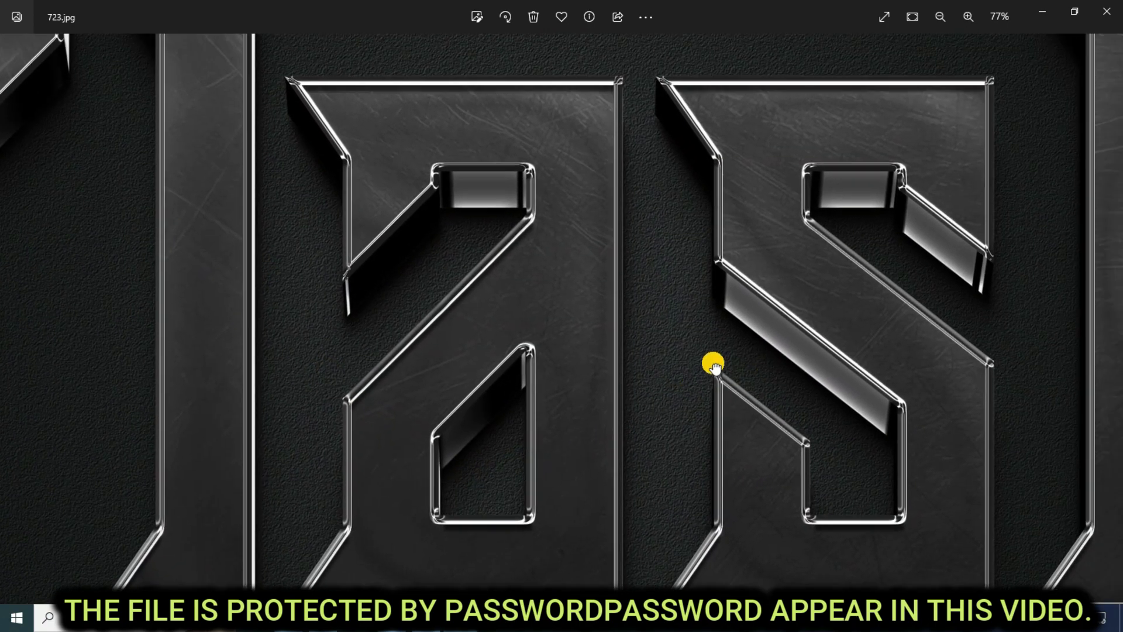
left_click_drag(714, 366, 587, 369)
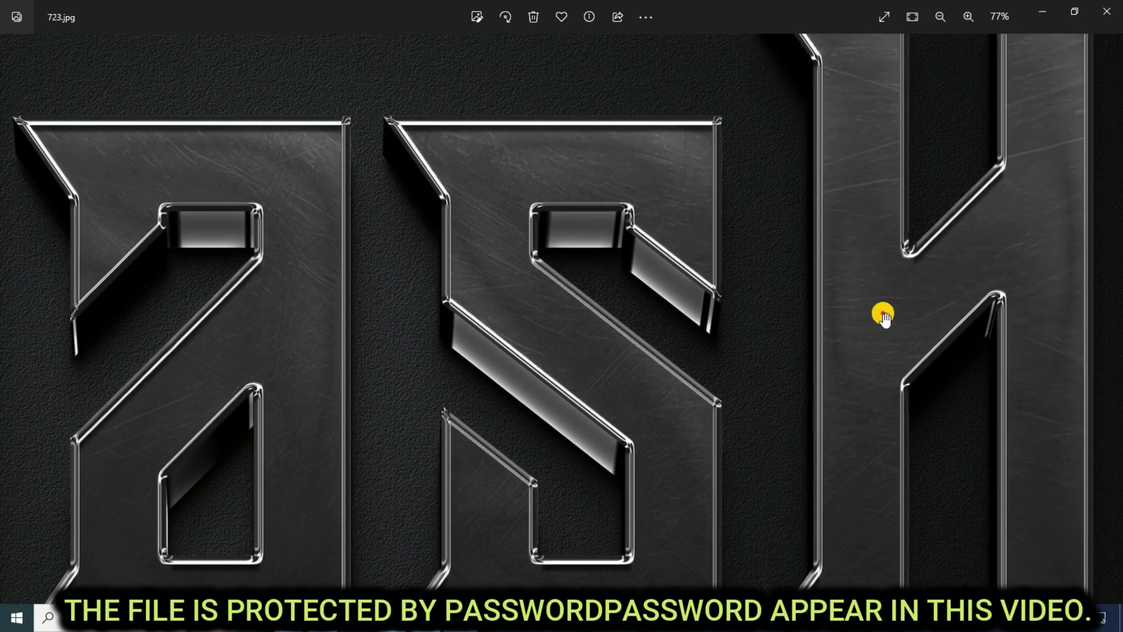
mouse_move(883, 316)
left_mouse_down()
mouse_move(720, 303)
mouse_move(682, 421)
mouse_move(556, 311)
mouse_move(644, 293)
left_mouse_up()
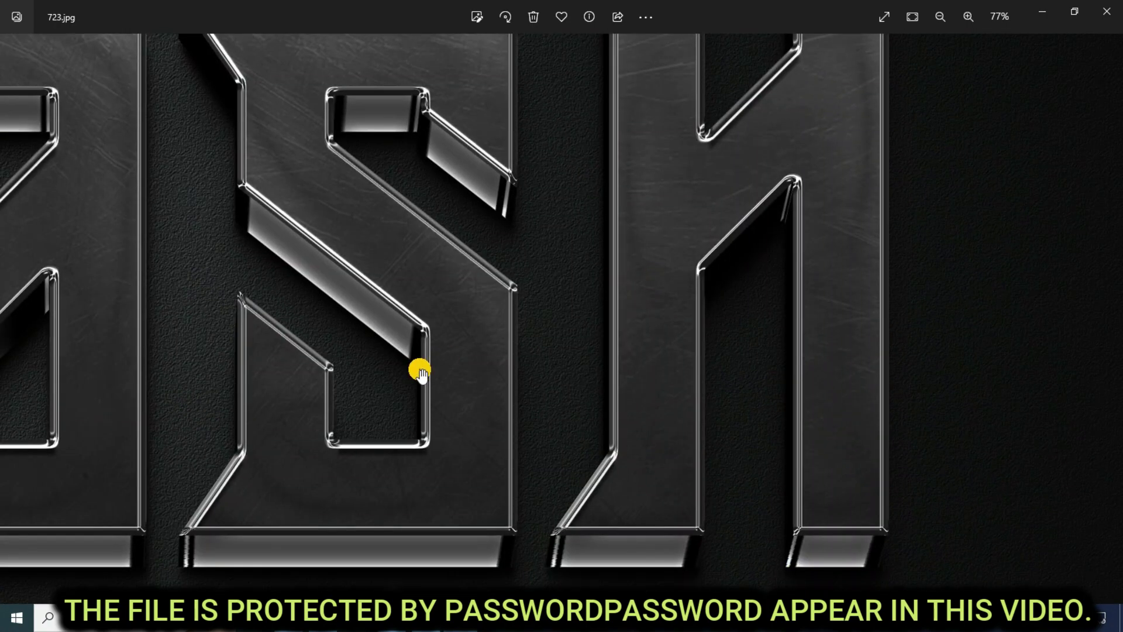
scroll(420, 370, "down", 3)
Zoom into the green CLIPART preview and pan from the start through the PART letters.
key("Right")
scroll(462, 332, "up", 2)
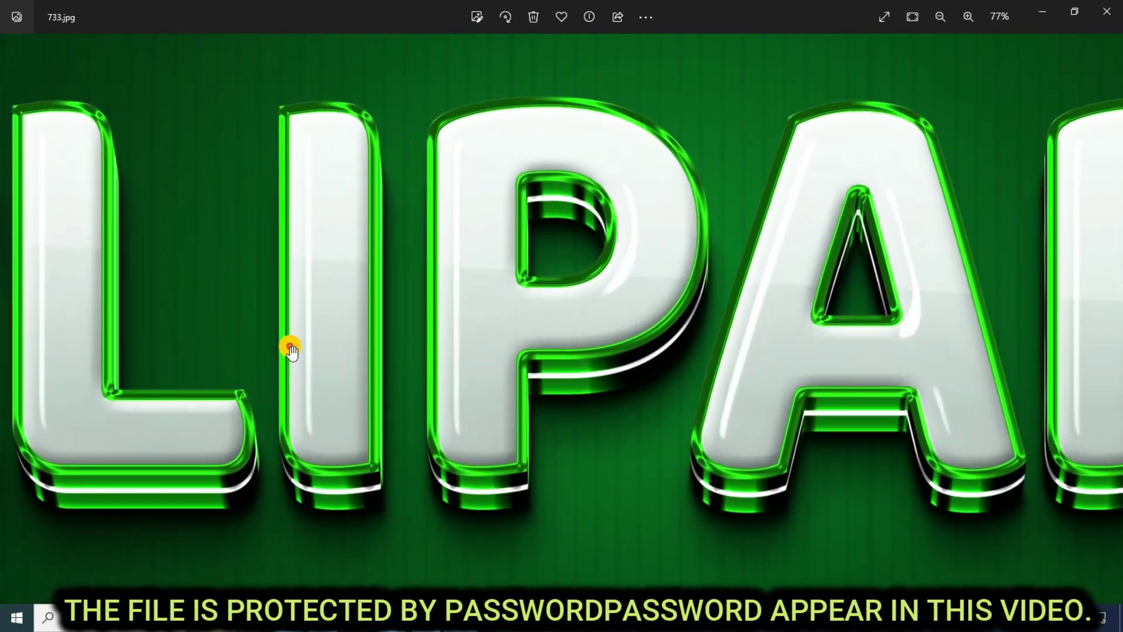
left_click_drag(291, 343, 507, 351)
left_click_drag(313, 370, 386, 403)
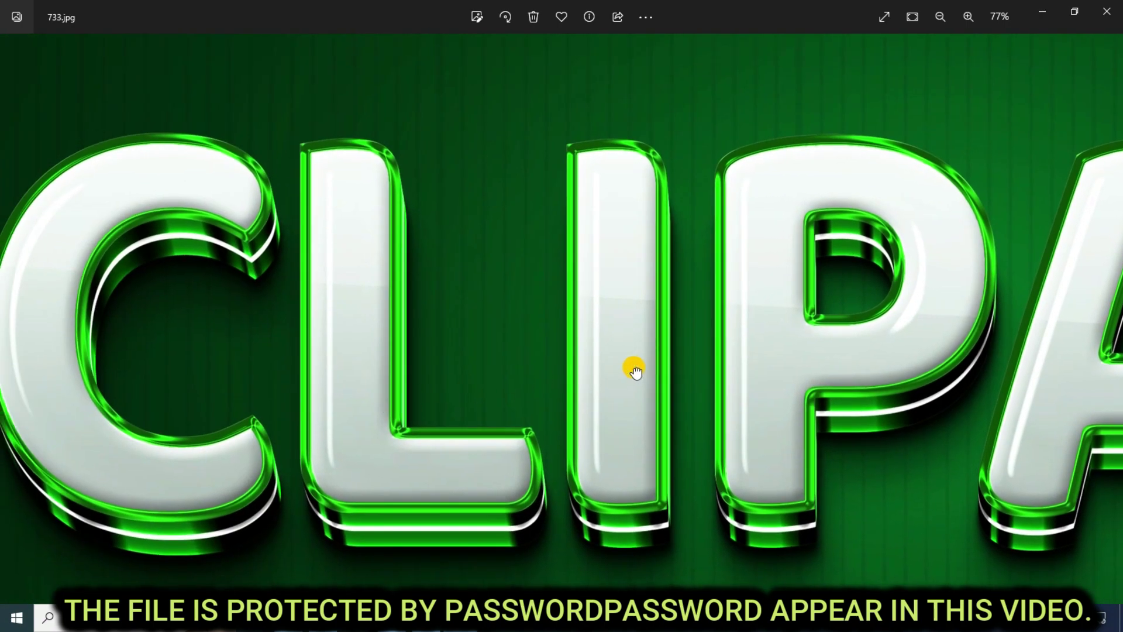
left_click_drag(877, 371, 601, 393)
left_click_drag(771, 381, 557, 386)
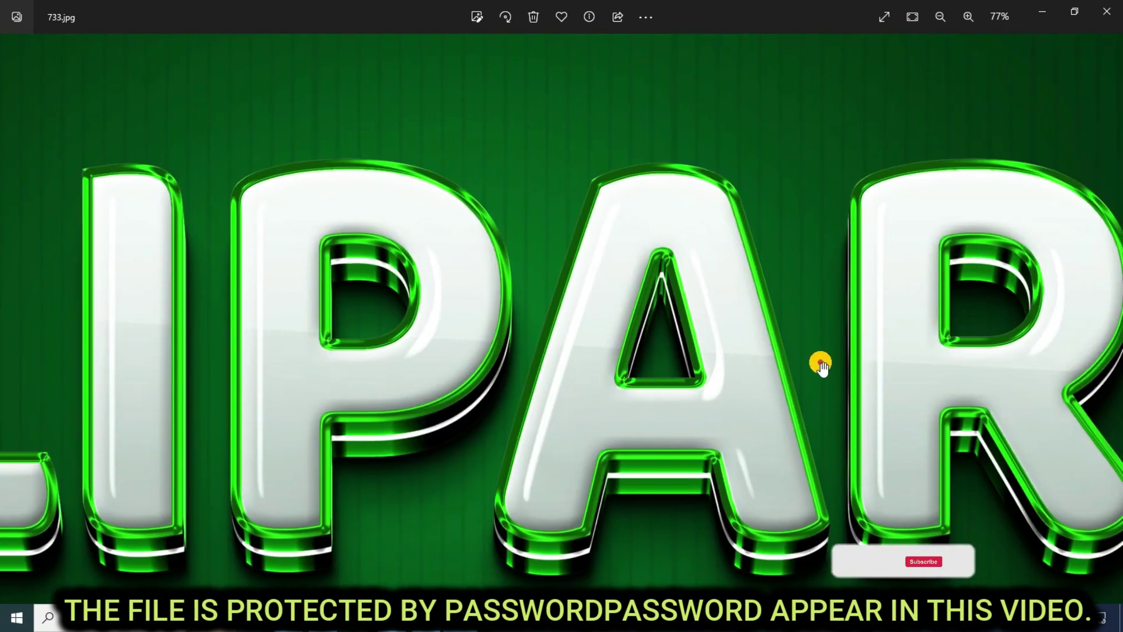
left_click_drag(820, 363, 650, 369)
mouse_move(842, 373)
left_mouse_down()
mouse_move(693, 369)
mouse_move(557, 346)
left_mouse_up()
scroll(556, 346, "down", 2)
Zoom into the FINAL DECISION preview and pan across the I, N, purple A and green L.
key("Right")
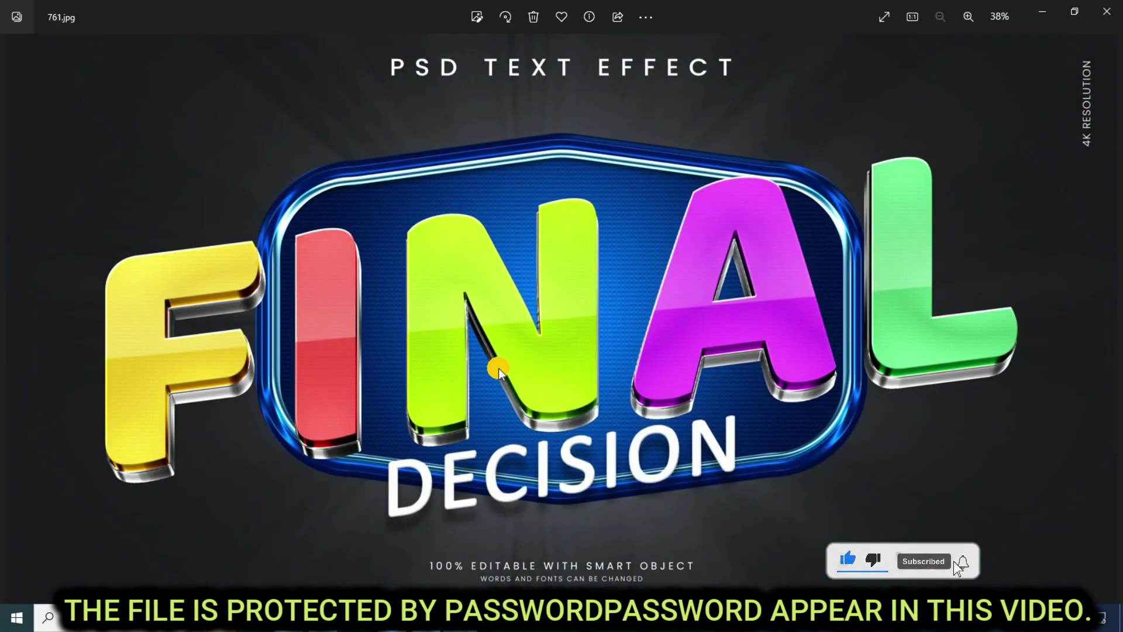
scroll(501, 358, "up", 2)
mouse_move(358, 363)
left_mouse_down()
mouse_move(583, 365)
mouse_move(500, 370)
left_mouse_up()
mouse_move(577, 371)
left_mouse_down()
mouse_move(550, 369)
mouse_move(579, 364)
left_mouse_up()
mouse_move(739, 356)
left_mouse_down()
mouse_move(657, 361)
mouse_move(707, 356)
left_mouse_up()
left_click_drag(844, 351, 682, 366)
left_click_drag(777, 356, 739, 356)
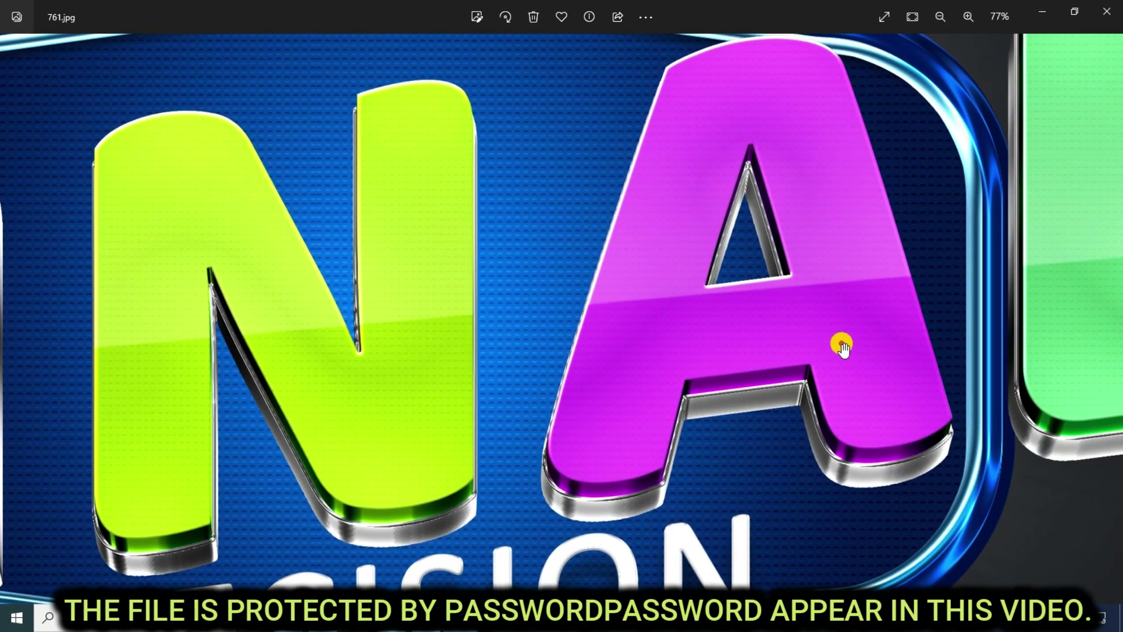
left_click_drag(842, 346, 765, 353)
scroll(669, 334, "down", 1)
scroll(669, 328, "down", 1)
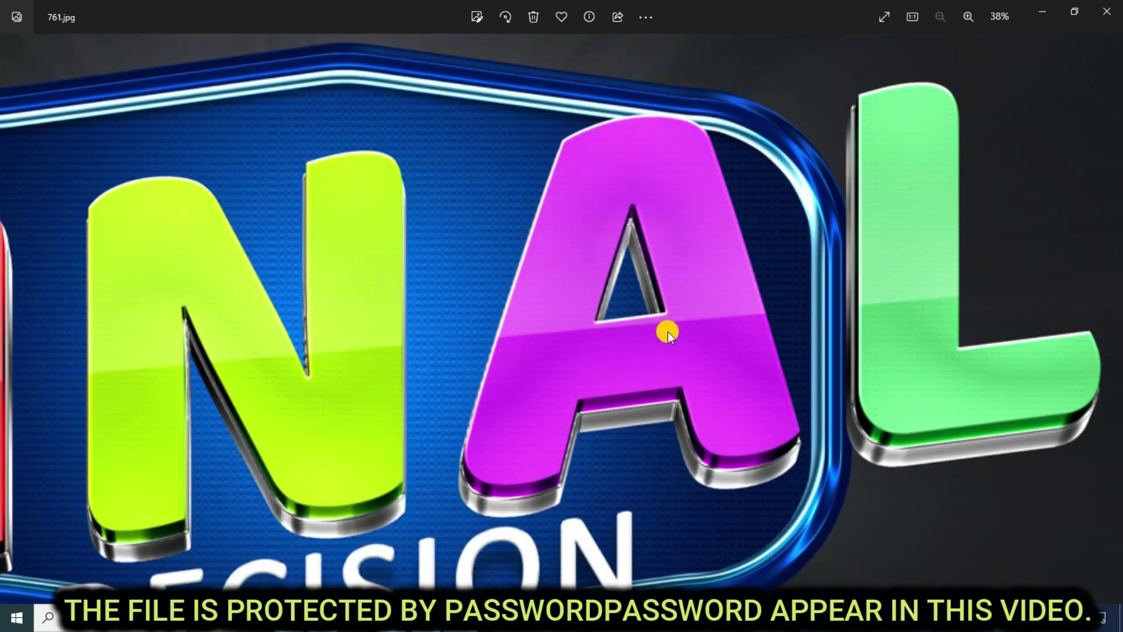
key("Right")
scroll(500, 335, "up", 1)
Zoom in and out on the Cute preview image.
scroll(530, 316, "down", 1)
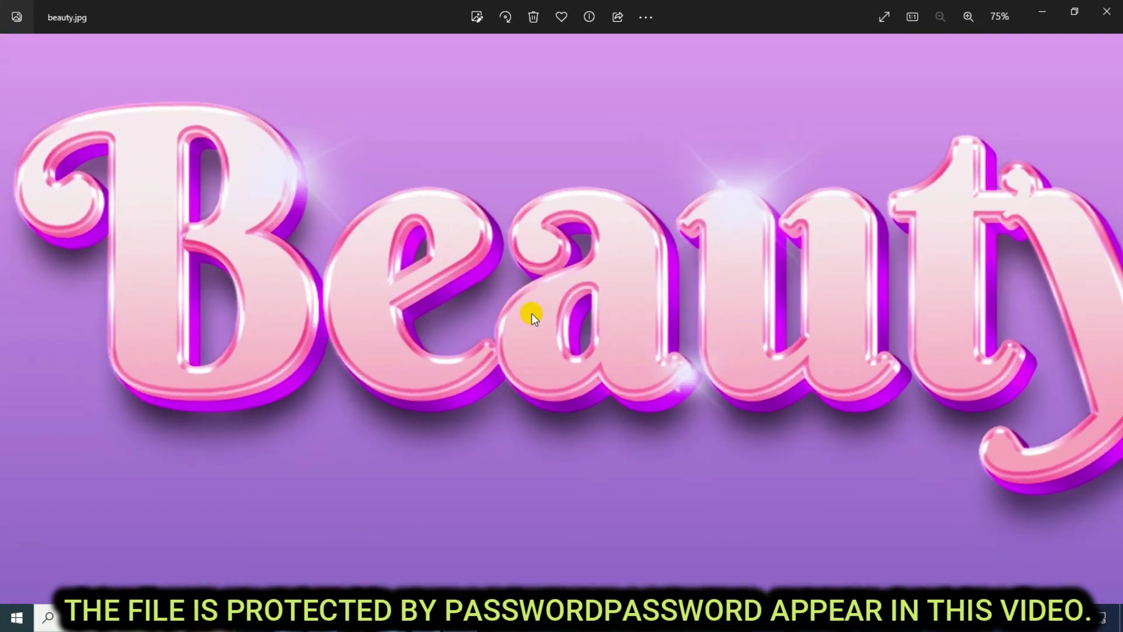
key("Right")
scroll(592, 308, "up", 2)
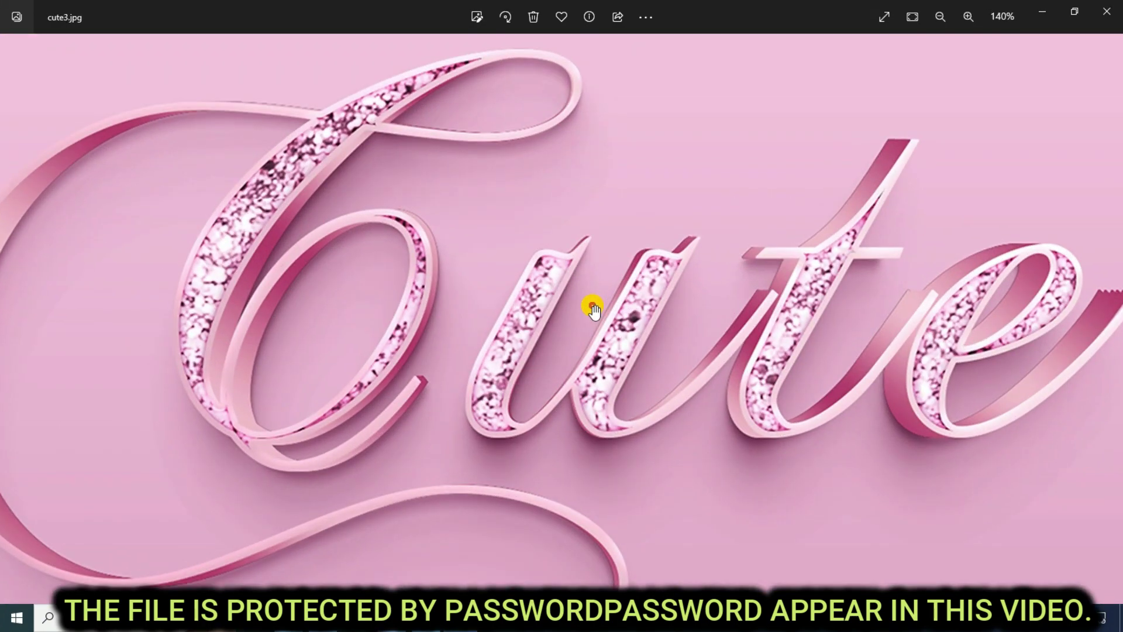
scroll(594, 307, "down", 1)
scroll(595, 306, "down", 1)
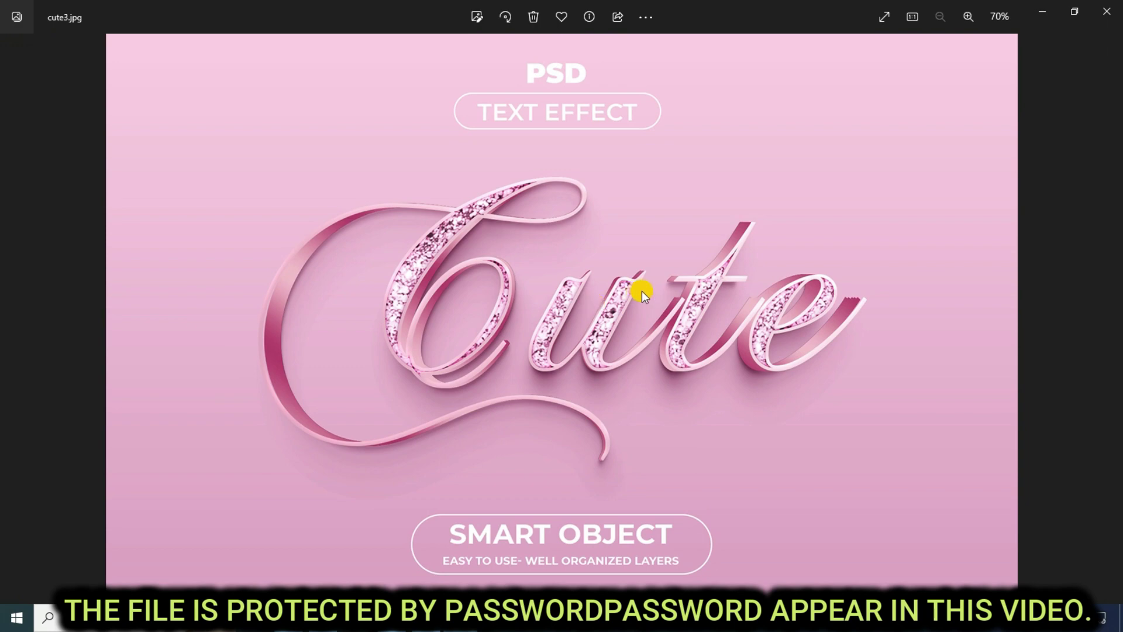
scroll(655, 272, "up", 2)
scroll(652, 284, "down", 2)
Zoom into the Rose preview and pan across the Rose word and hearts.
key("Right")
scroll(573, 330, "up", 2)
mouse_move(358, 359)
left_mouse_down()
mouse_move(509, 376)
mouse_move(469, 371)
left_mouse_up()
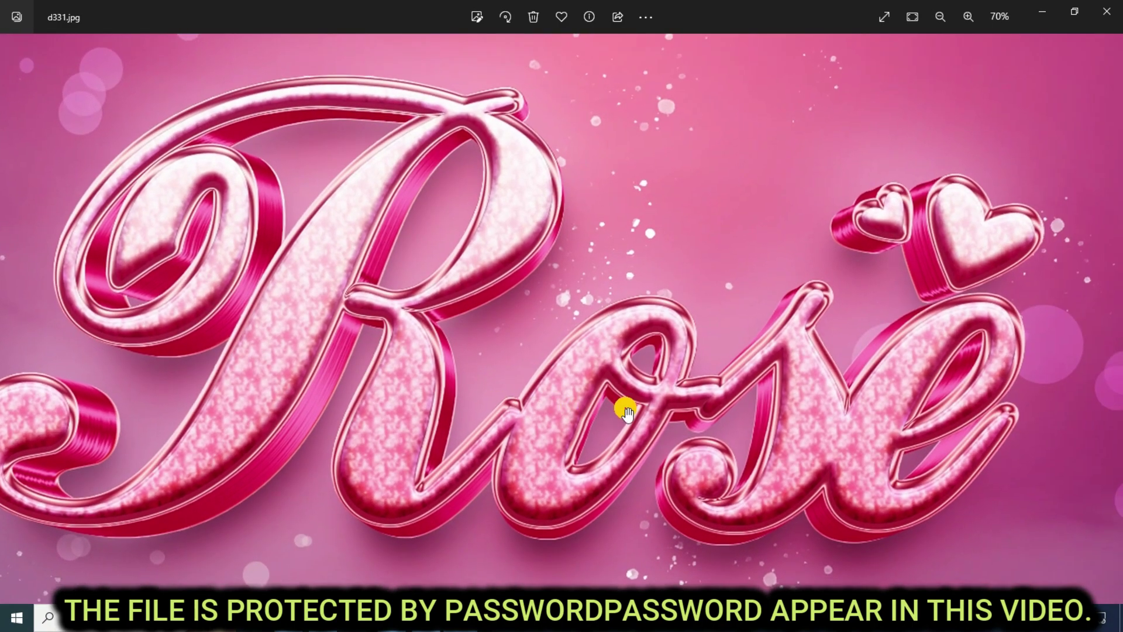
left_click_drag(627, 409, 559, 401)
scroll(578, 391, "down", 2)
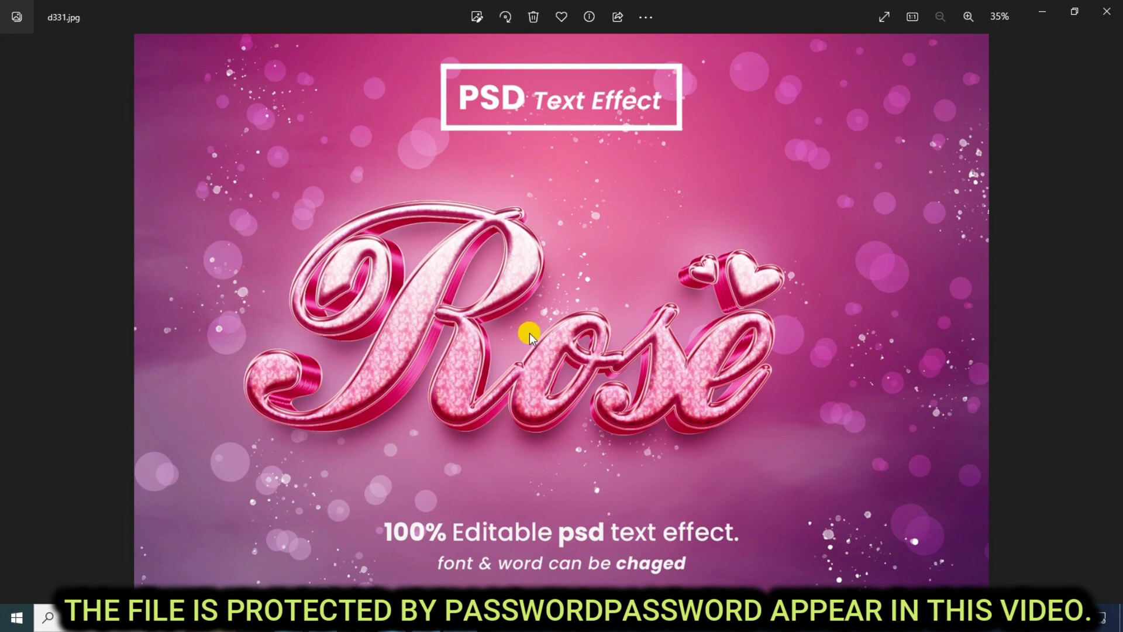
Zoom into the silver HYPE preview and pan across the word to the E.
key("Right")
scroll(445, 328, "up", 2)
left_click_drag(321, 351, 389, 346)
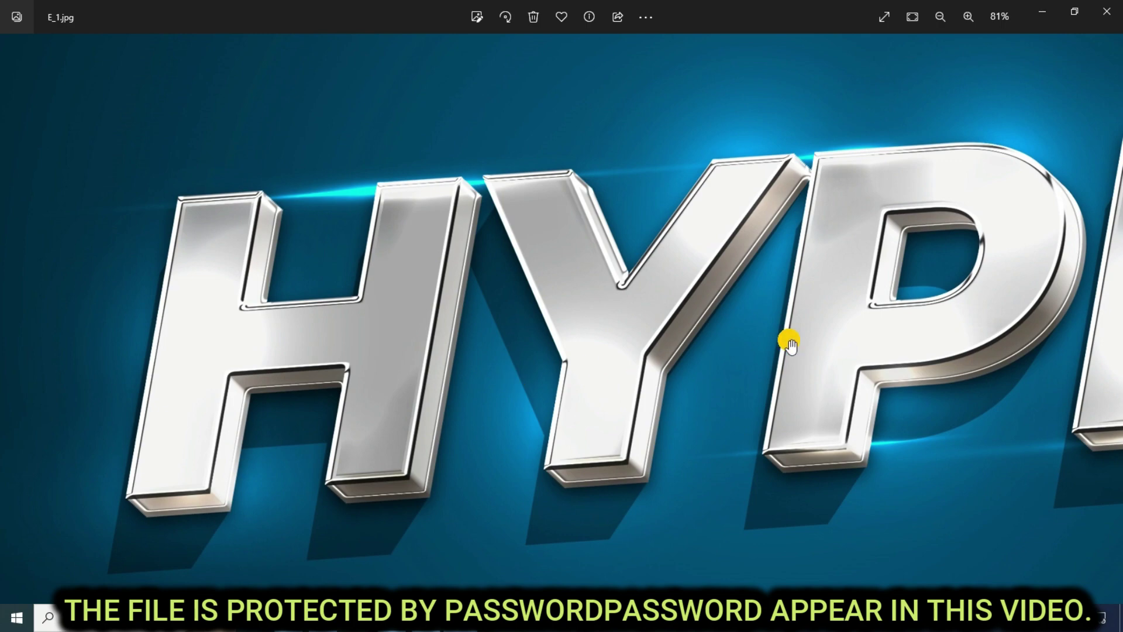
mouse_move(787, 334)
left_mouse_down()
mouse_move(765, 359)
mouse_move(652, 385)
mouse_move(742, 376)
left_mouse_up()
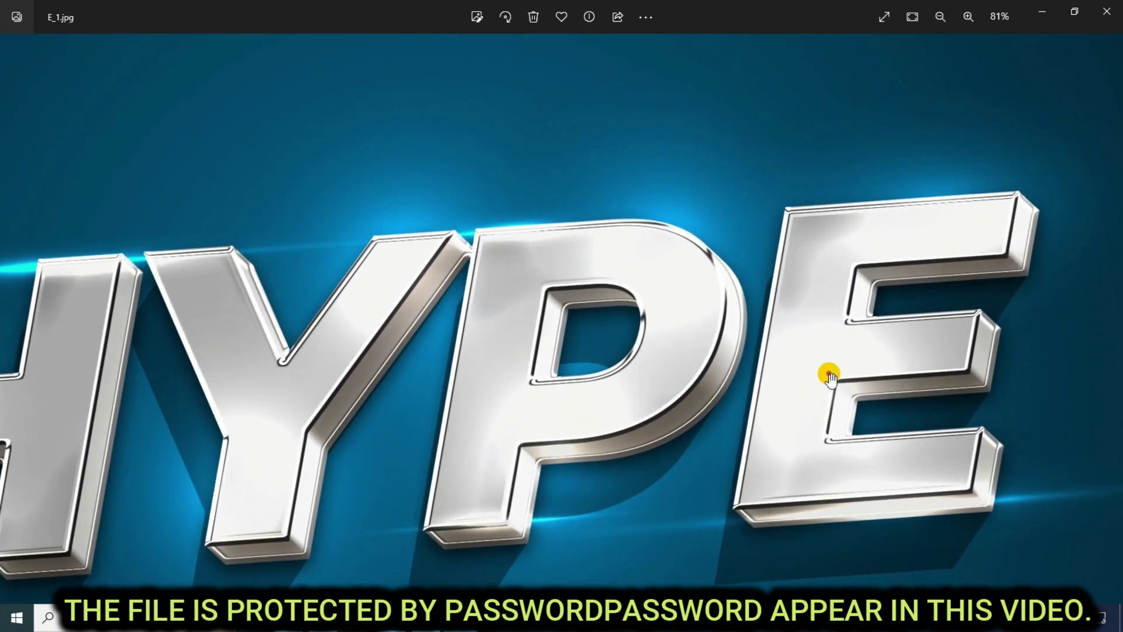
left_click_drag(827, 371, 562, 391)
scroll(568, 374, "down", 2)
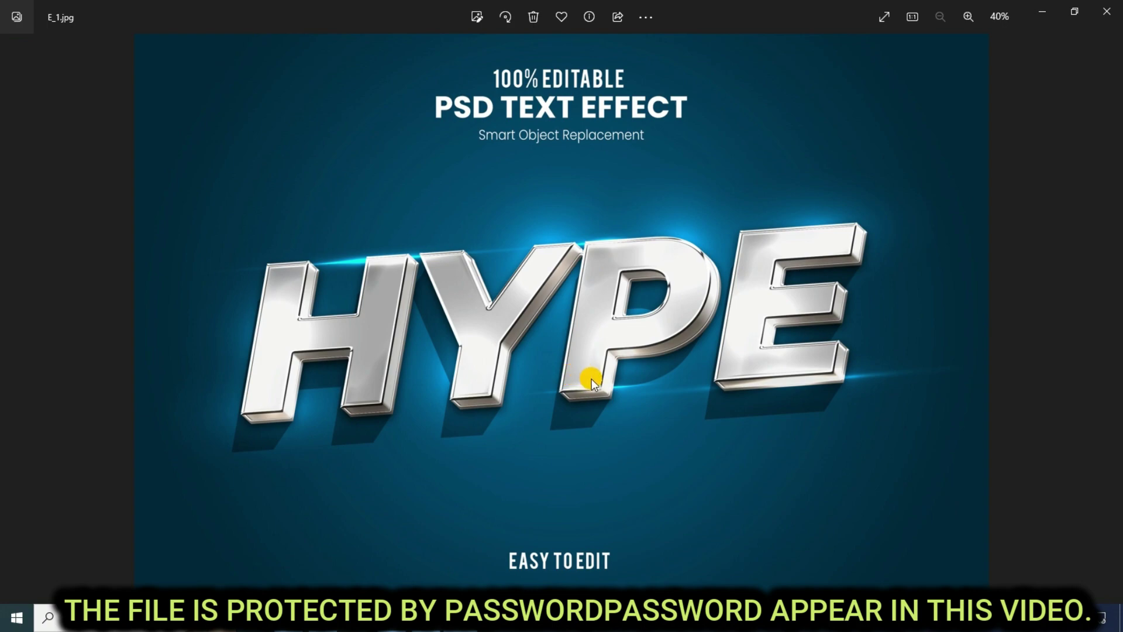
key("Right")
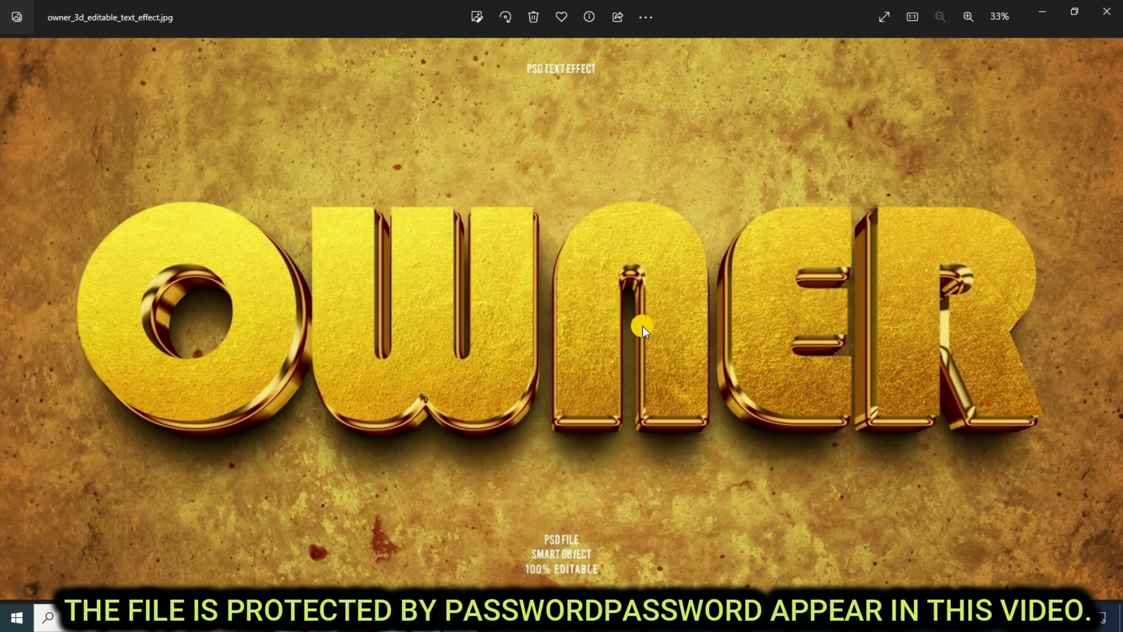
Zoom into the gold OWNER preview and pan across the O and W letters.
scroll(642, 325, "up", 2)
left_click_drag(379, 326, 708, 359)
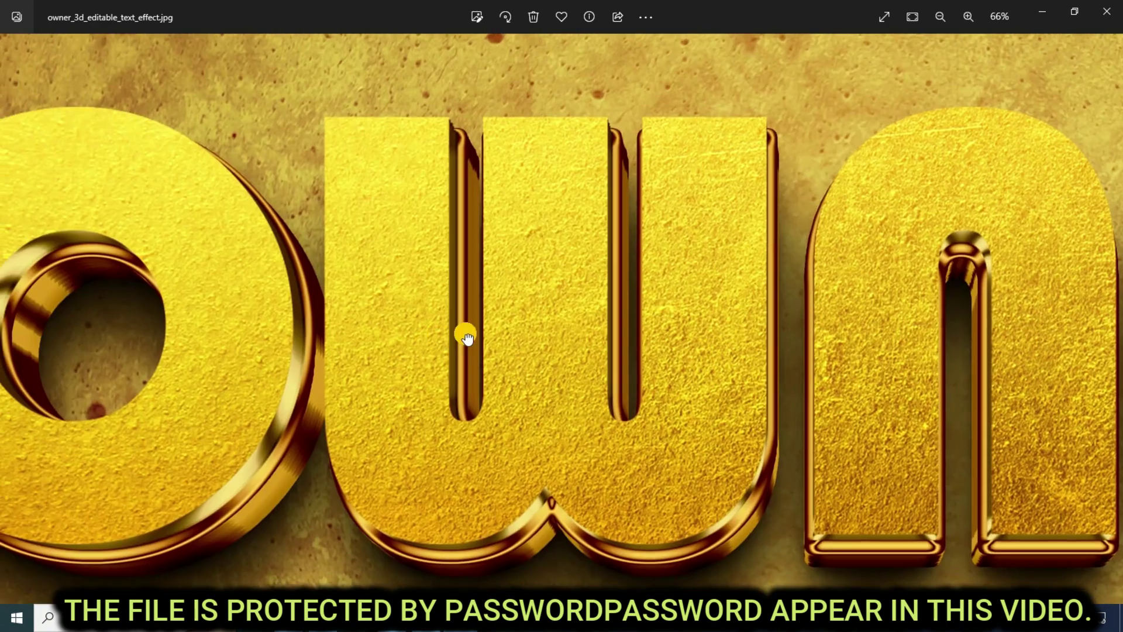
left_click_drag(579, 351, 717, 358)
left_click_drag(627, 363, 781, 374)
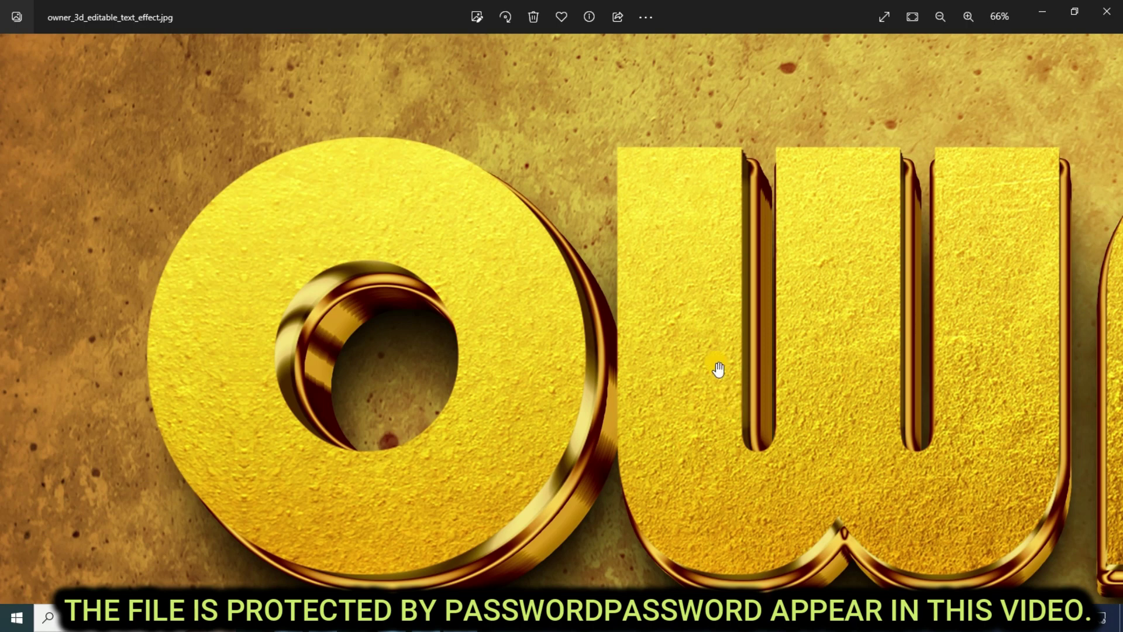
scroll(711, 346, "down", 2)
Zoom into the gold Pricing preview and pan to show the whole P.
key("Right")
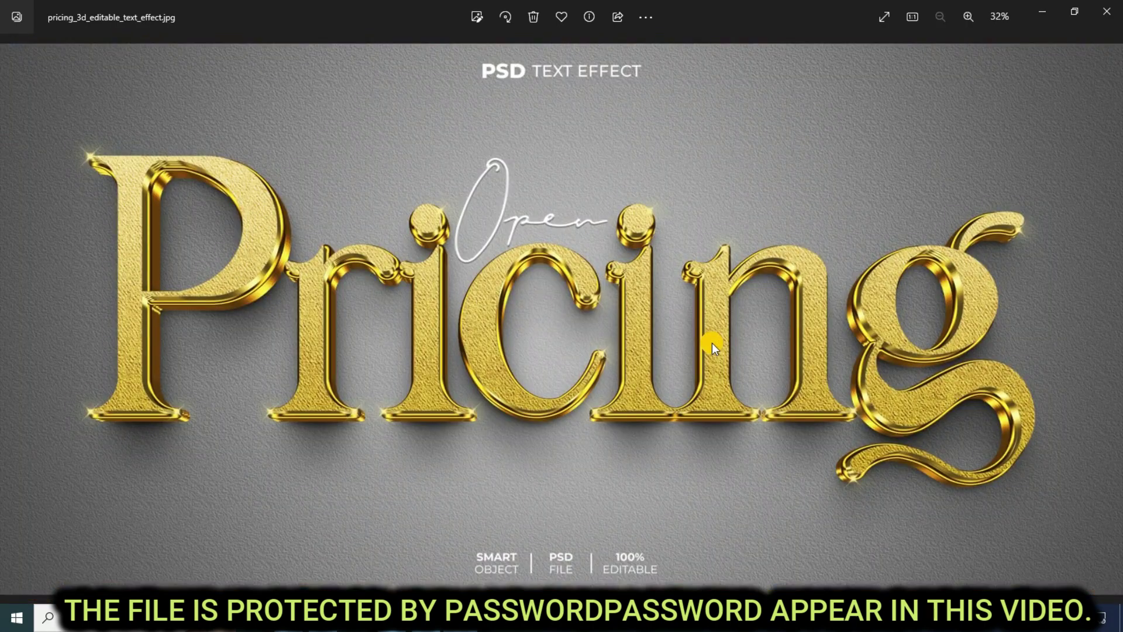
scroll(640, 357, "up", 1)
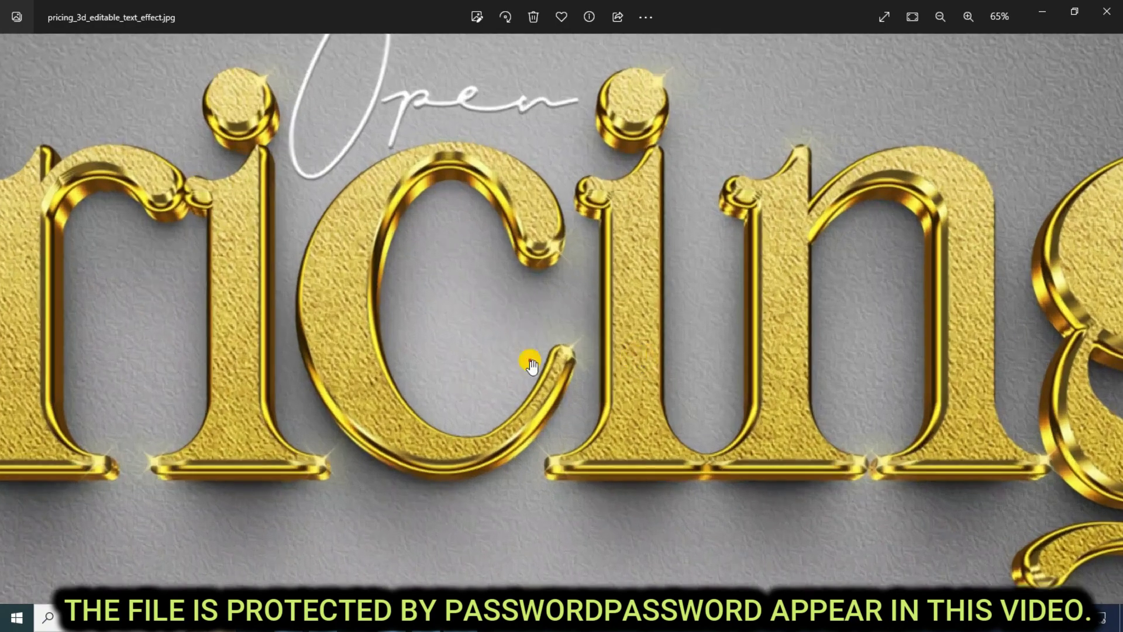
scroll(464, 351, "up", 1)
scroll(460, 316, "up", 1)
left_click_drag(461, 316, 614, 388)
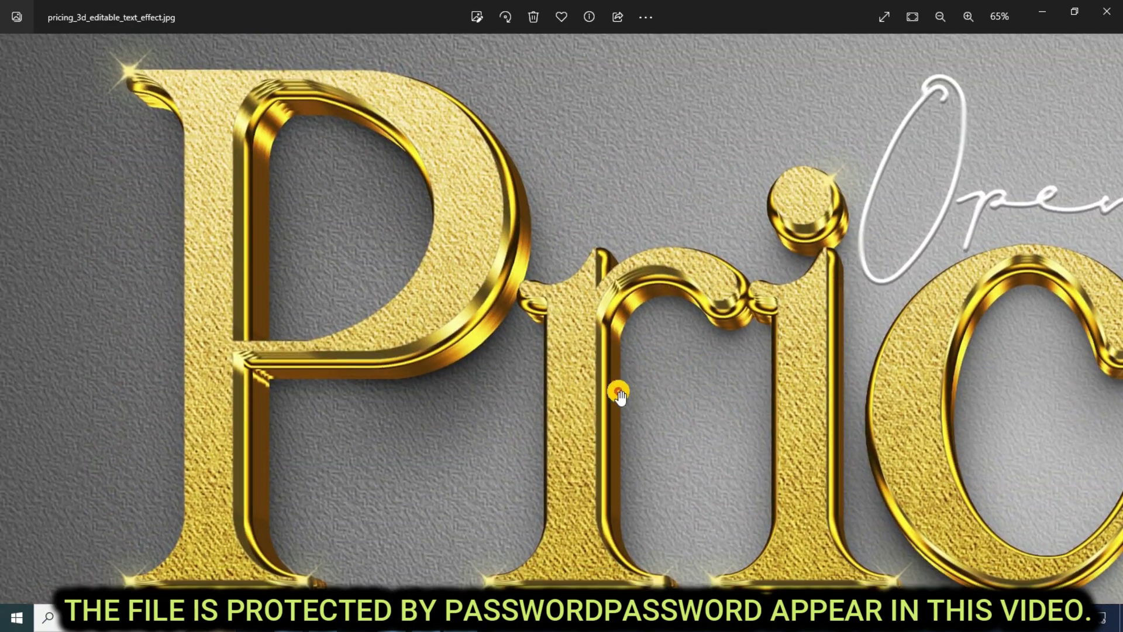
scroll(579, 382, "down", 3)
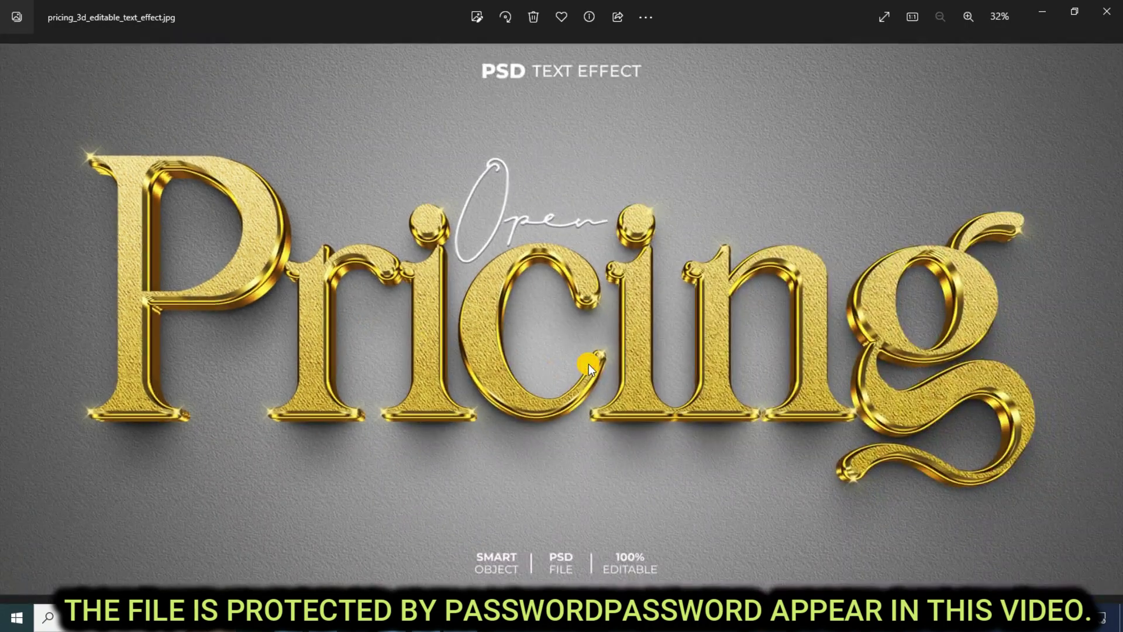
scroll(866, 363, "up", 1)
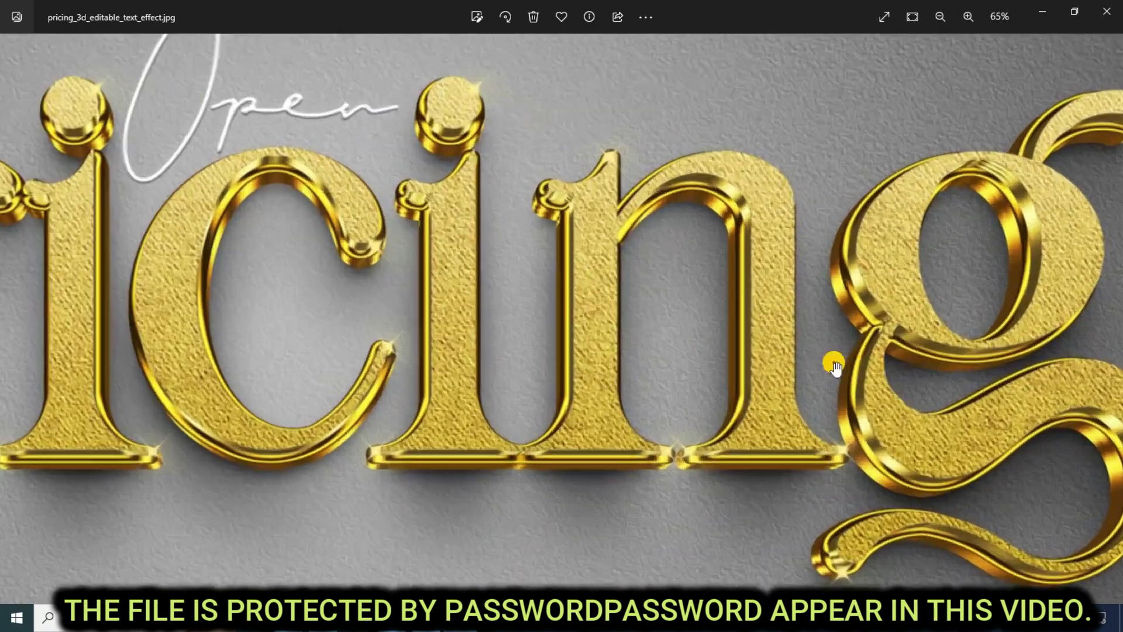
scroll(677, 319, "up", 1)
scroll(648, 310, "up", 1)
Zoom into the red SEND preview, pan across its letters, then fit it to the window.
key("Right")
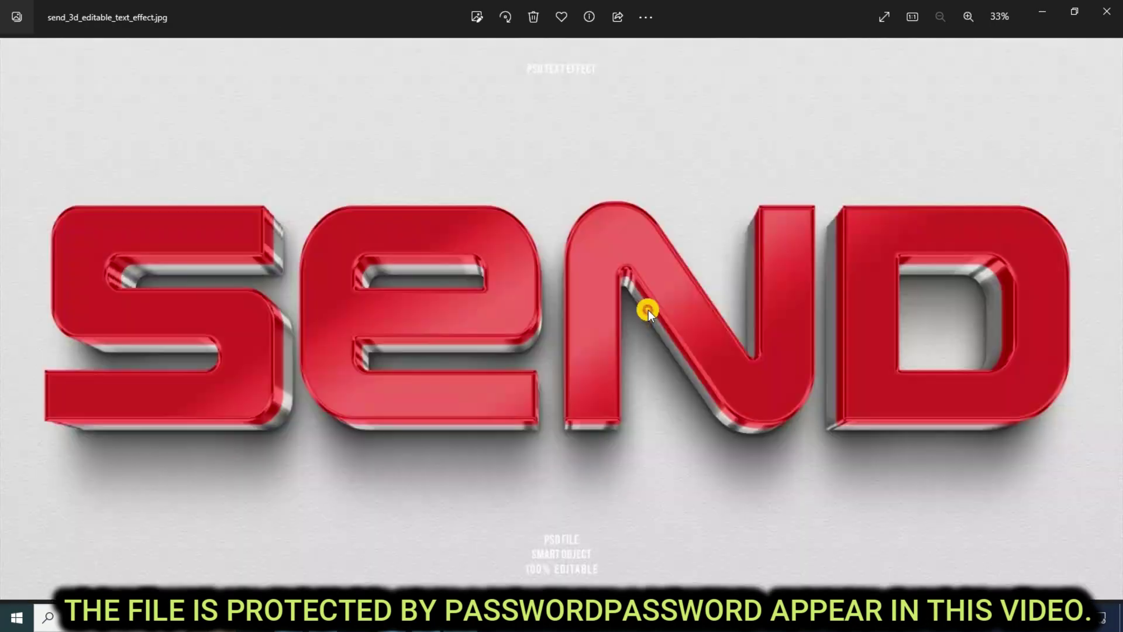
scroll(432, 354, "up", 2)
mouse_move(211, 319)
left_mouse_down()
mouse_move(627, 400)
mouse_move(434, 388)
left_mouse_up()
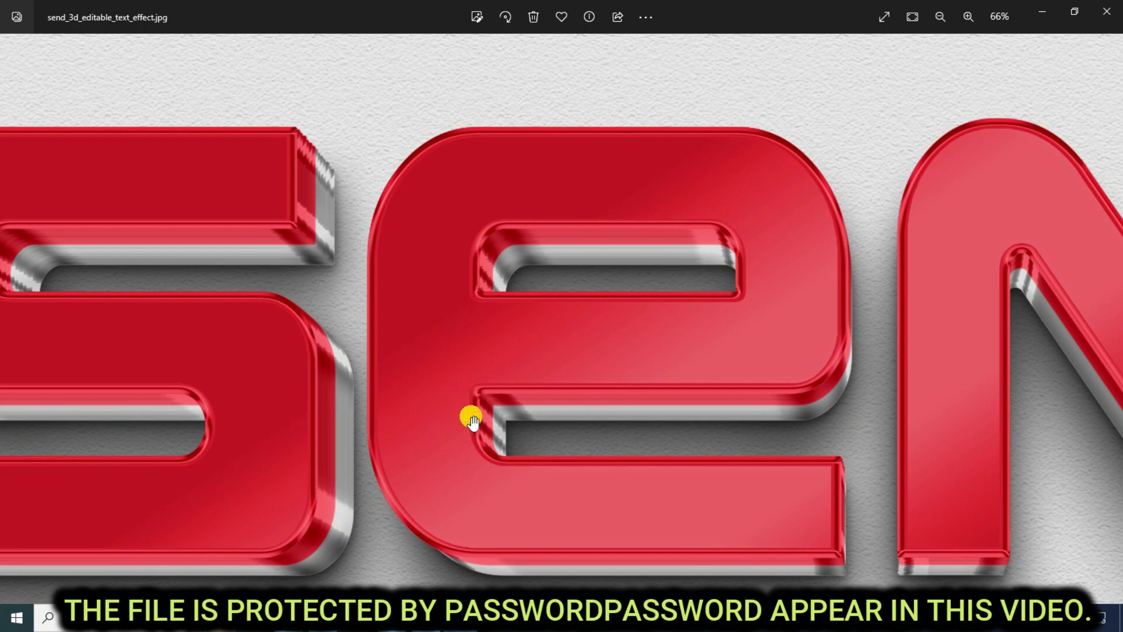
mouse_move(755, 340)
left_mouse_down()
mouse_move(652, 346)
mouse_move(559, 312)
left_mouse_up()
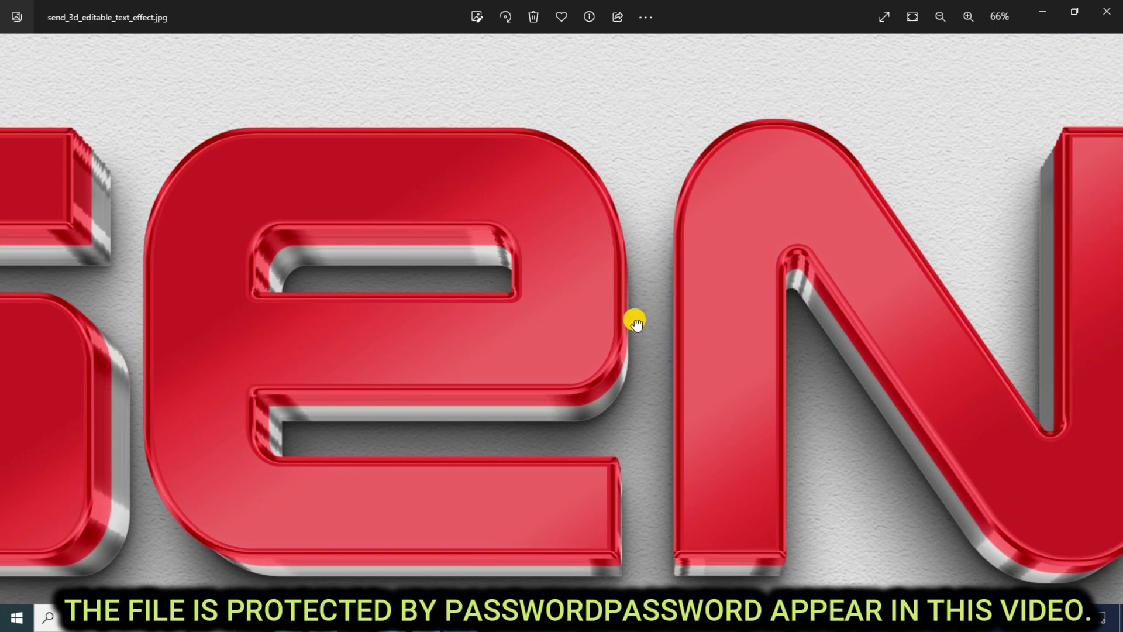
left_click_drag(635, 318, 337, 329)
left_click_drag(606, 358, 446, 344)
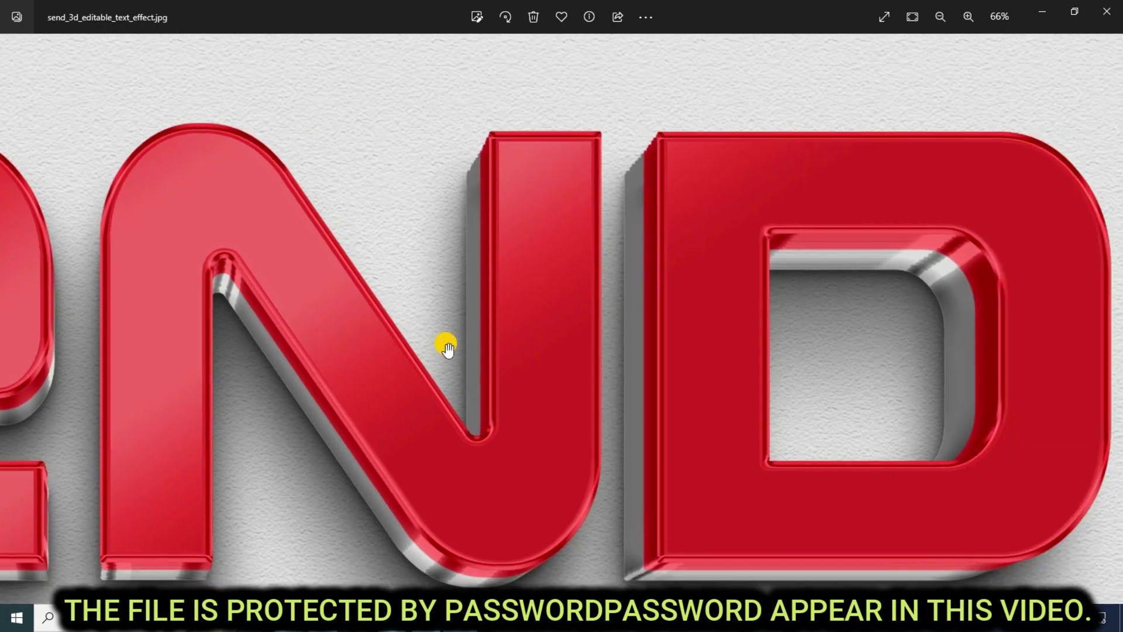
left_click_drag(586, 336, 468, 343)
double_click(463, 334)
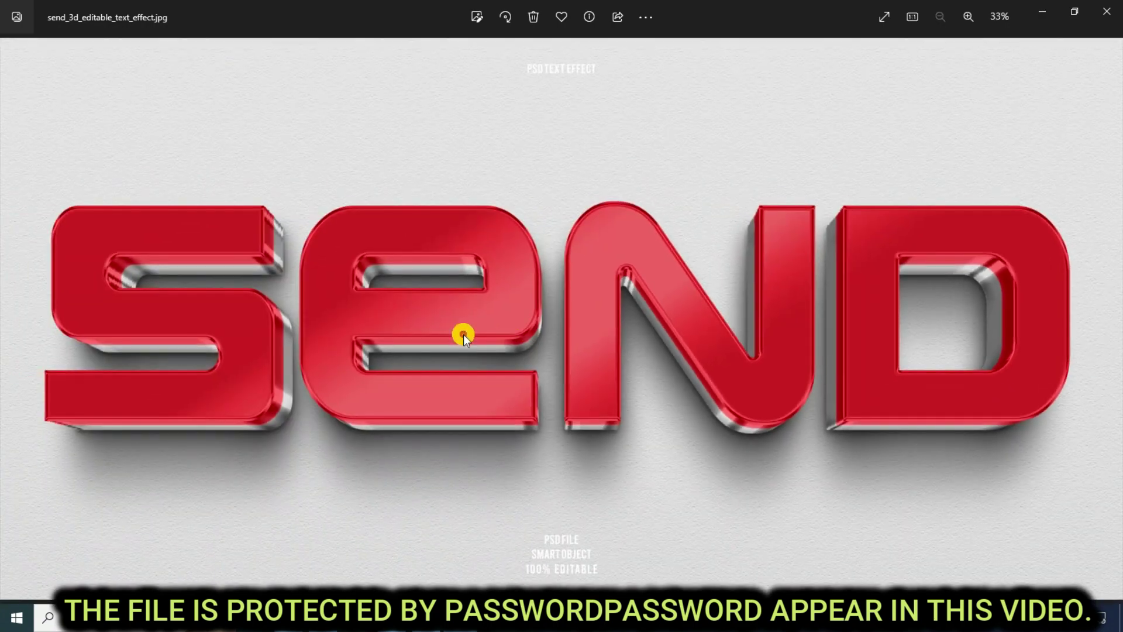
Inspect the purple SIGN preview, close Photos, and open 3d_style_scifi_text_effect.psd in Photoshop.
key("Right")
double_click(416, 337)
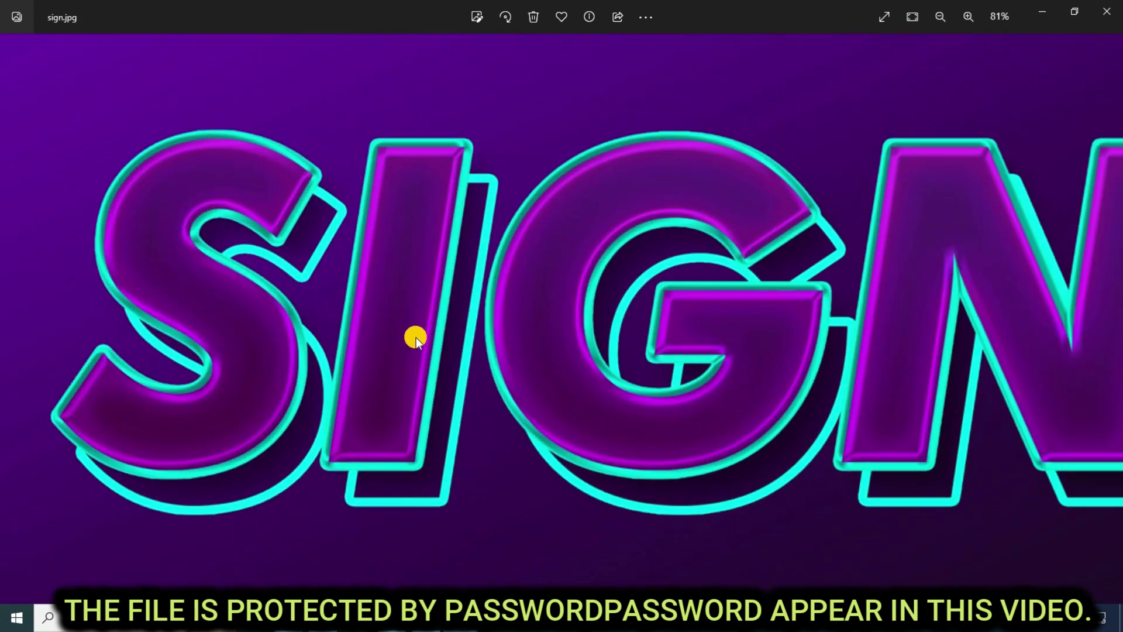
mouse_move(435, 338)
left_mouse_down()
mouse_move(611, 350)
mouse_move(342, 378)
mouse_move(353, 388)
mouse_move(374, 344)
left_mouse_up()
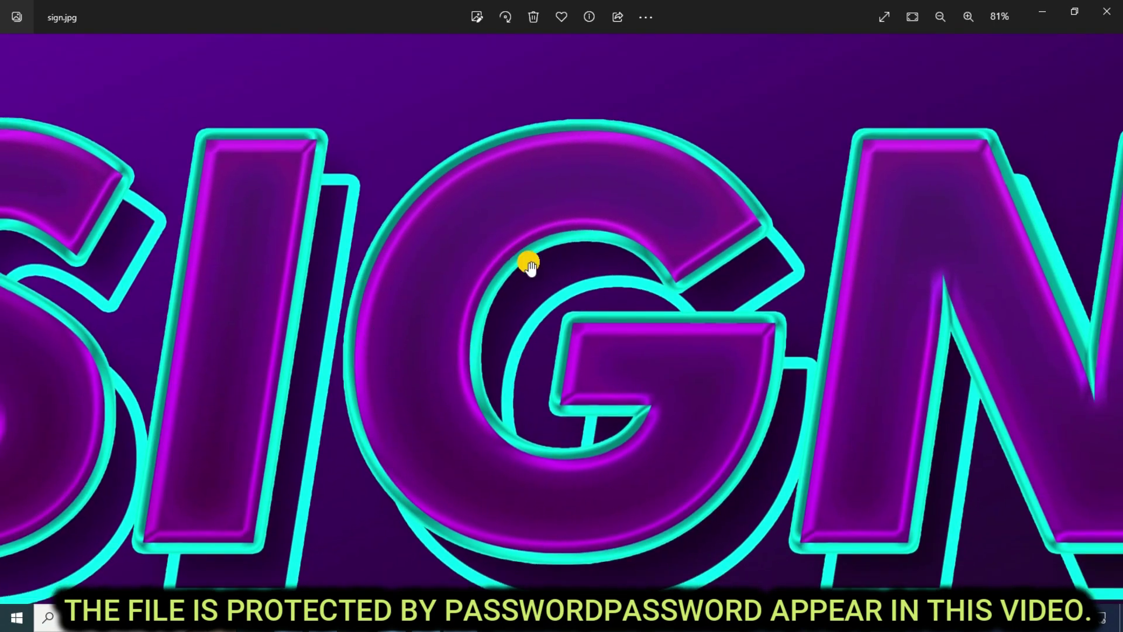
double_click(529, 262)
key("alt+F4")
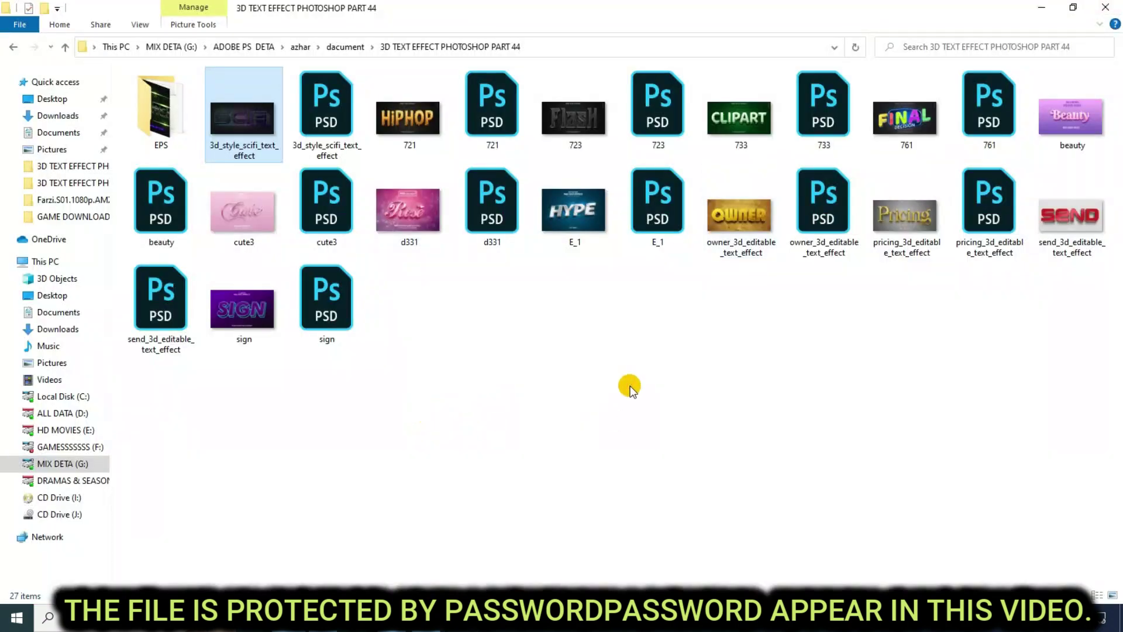
double_click(325, 132)
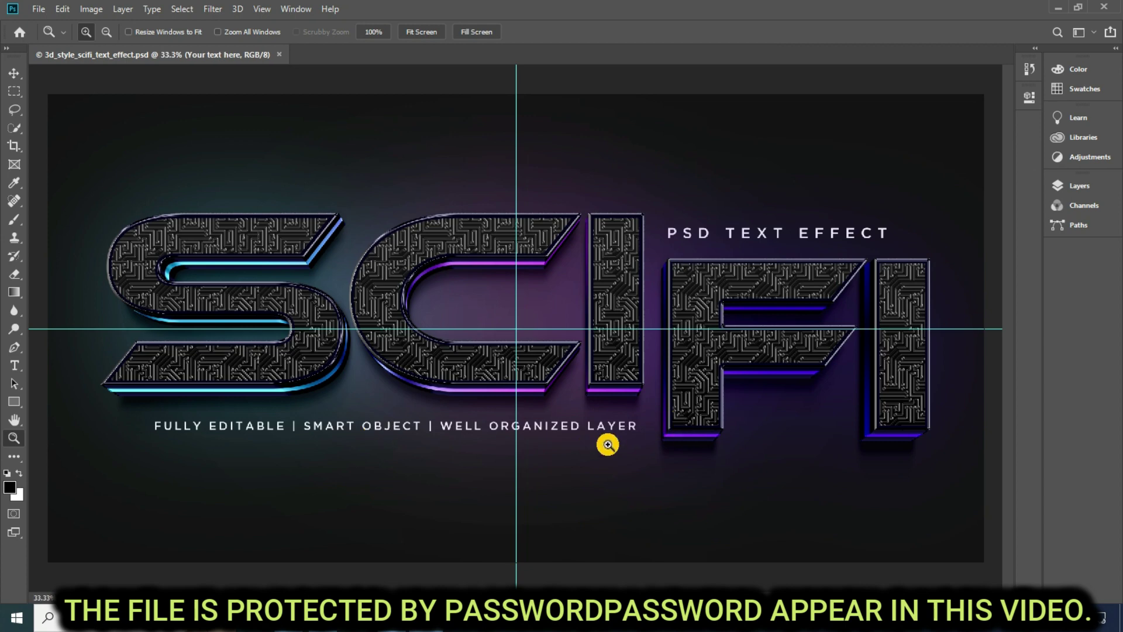
Open the 'Your text here' smart object and replace the SCI text with AD.
left_click(1079, 186)
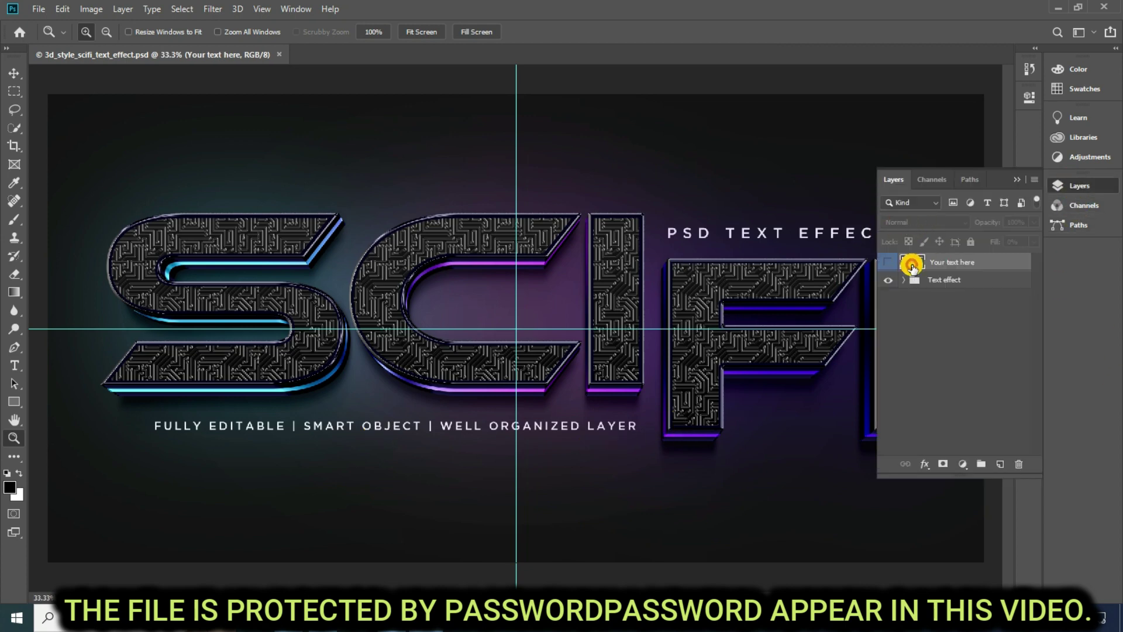
double_click(918, 263)
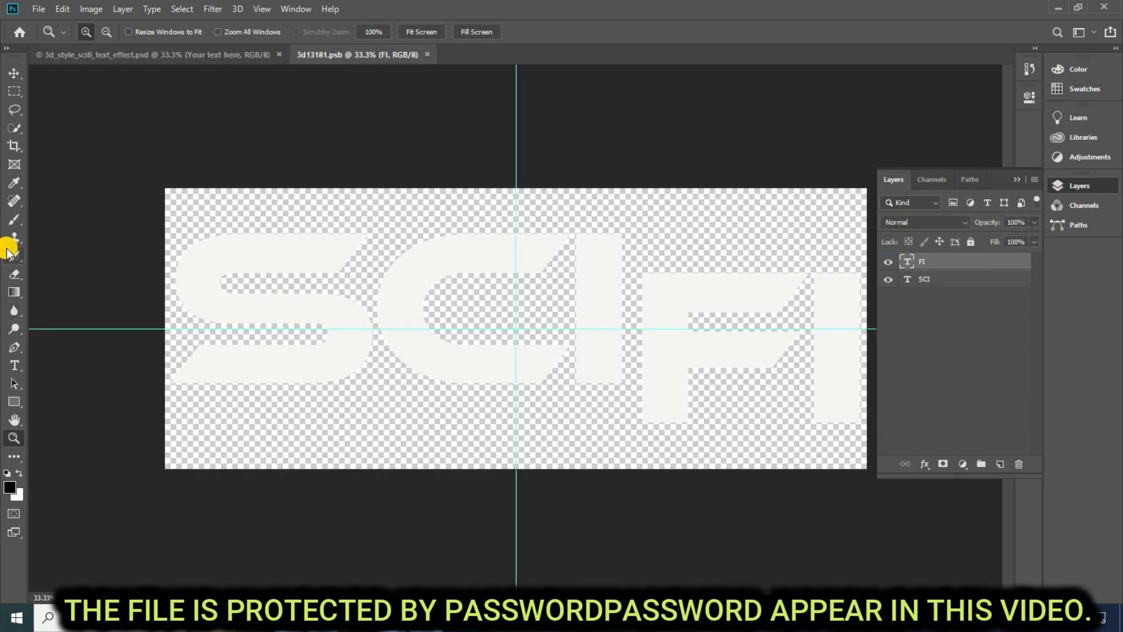
left_click(15, 365)
left_click(348, 287)
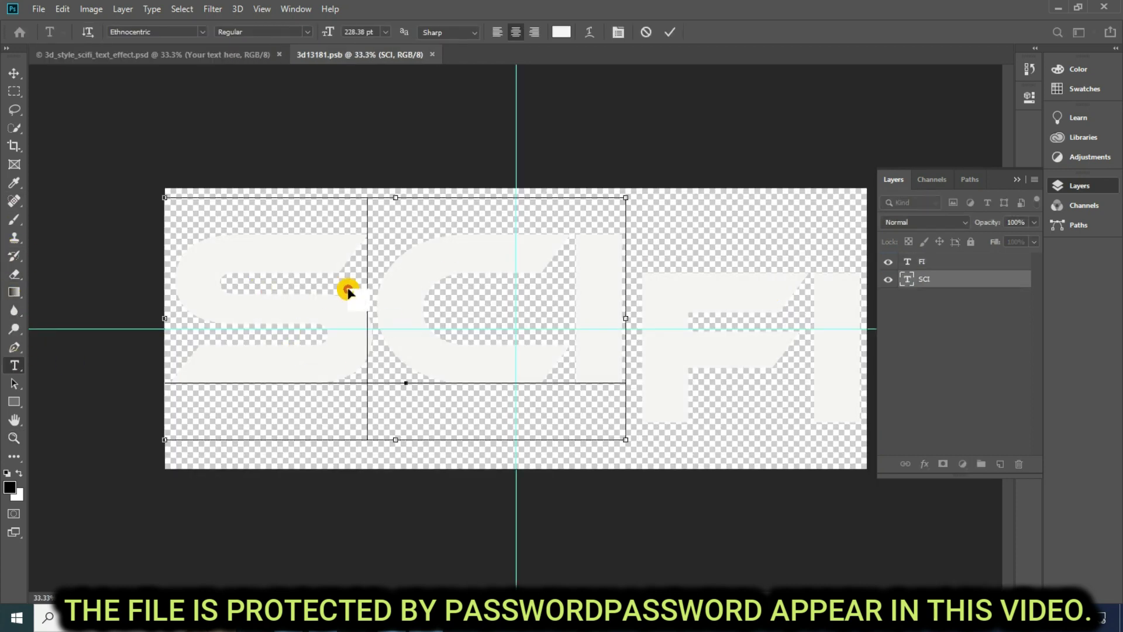
key("ctrl+a")
type("AD")
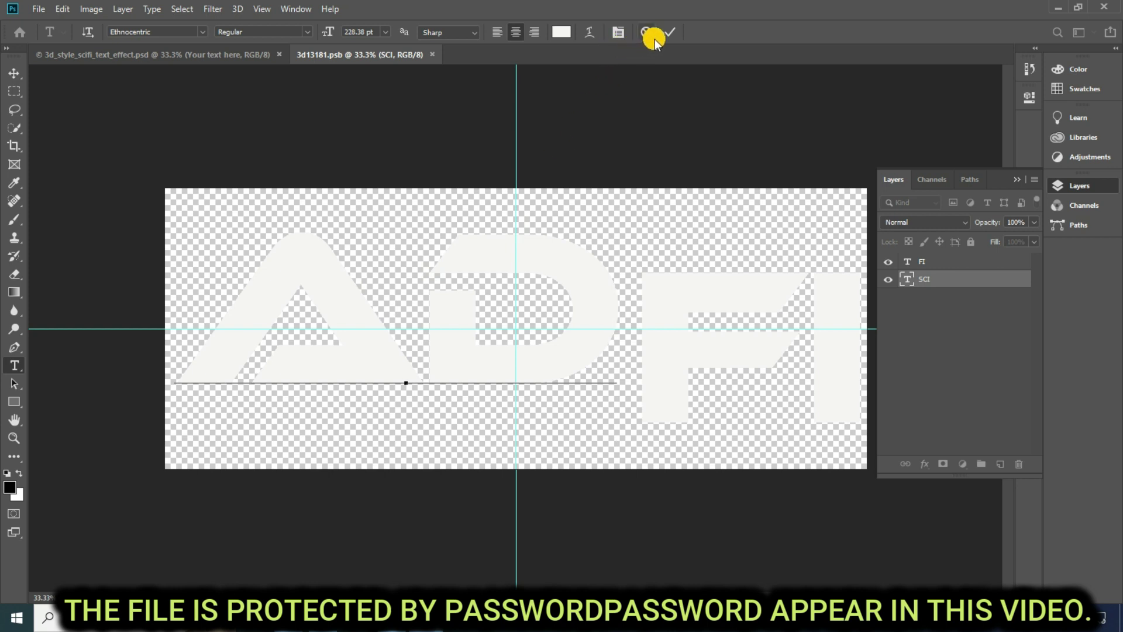
left_click(670, 32)
Replace the FI text with IL and save the smart object.
left_click(758, 357)
key("ctrl+a")
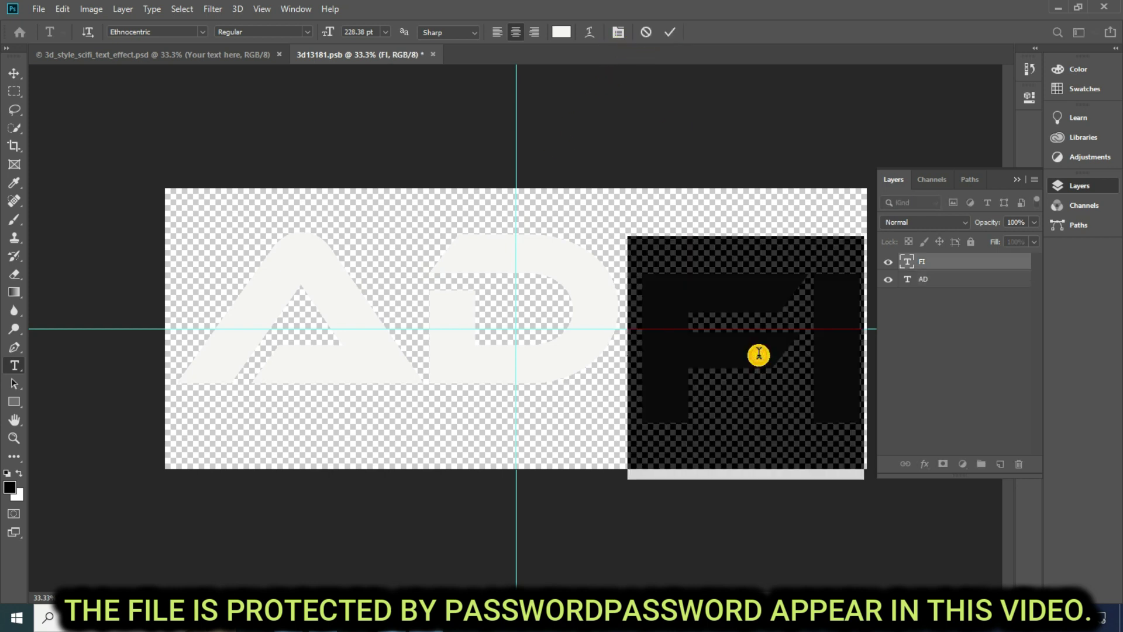
type("IL")
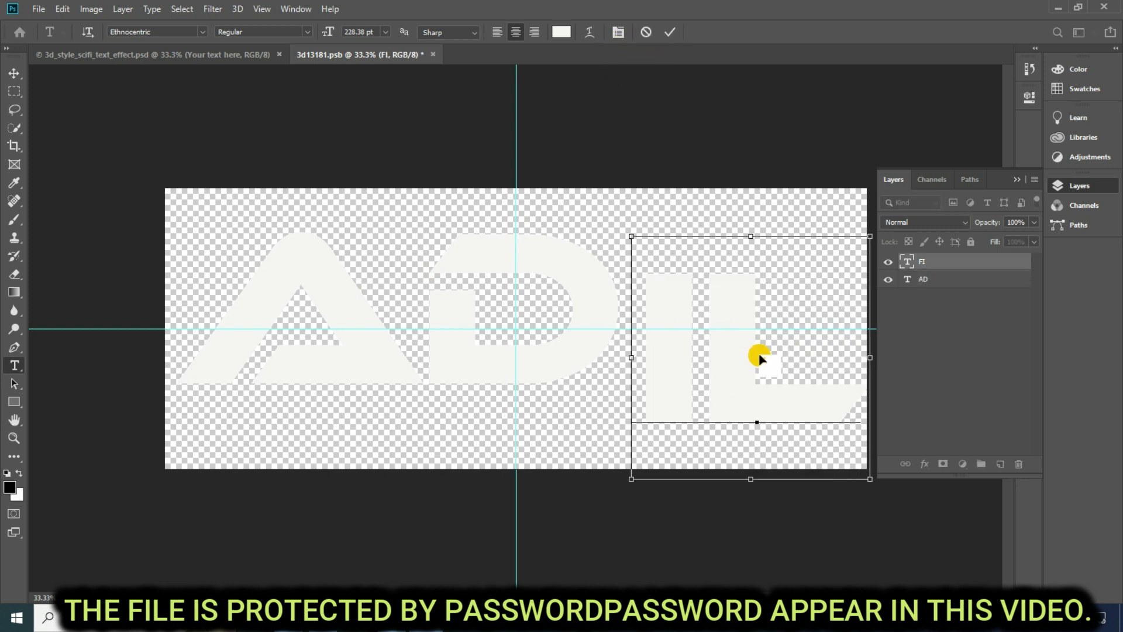
key("ctrl+Return")
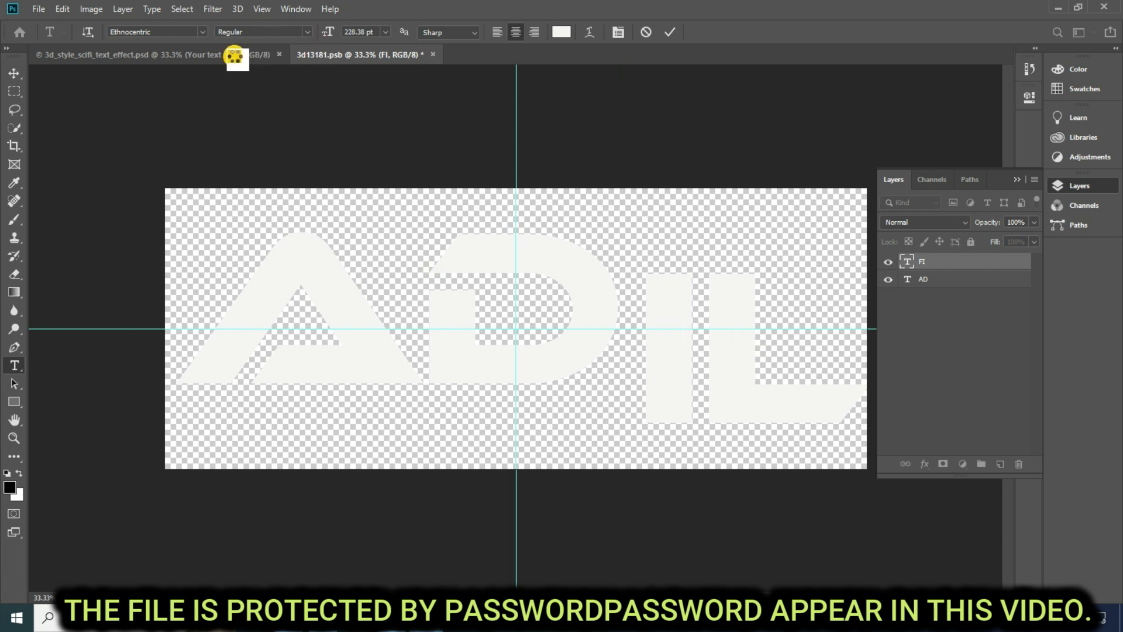
key("ctrl+Return")
key("ctrl+s")
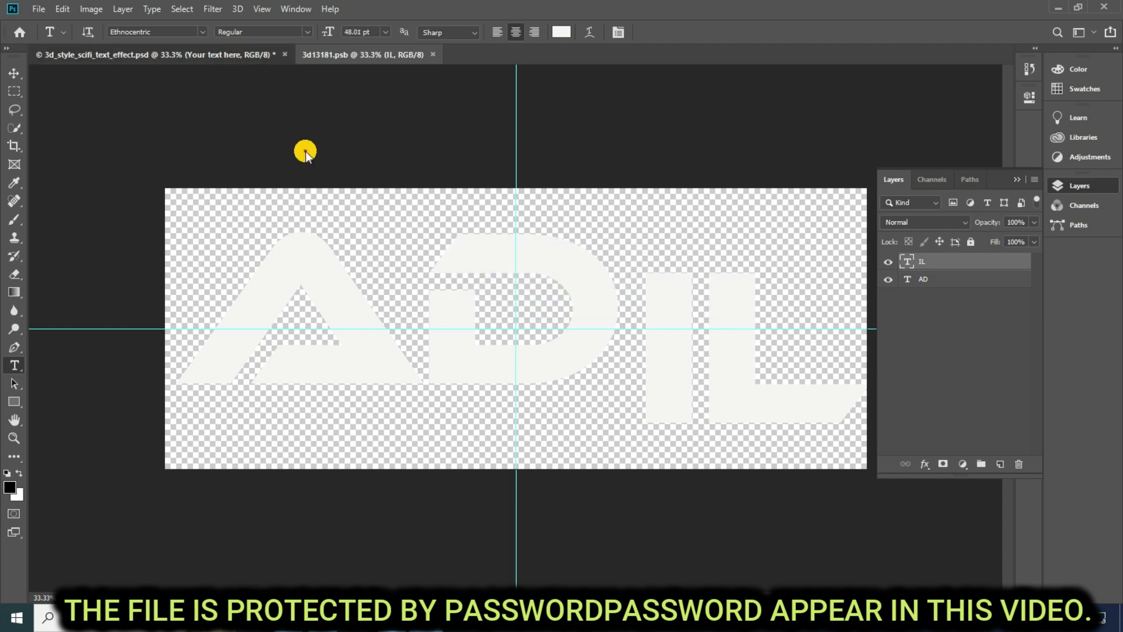
Zoom in on the ADIL lettering in the main template, then close it without saving.
key("ctrl+Tab")
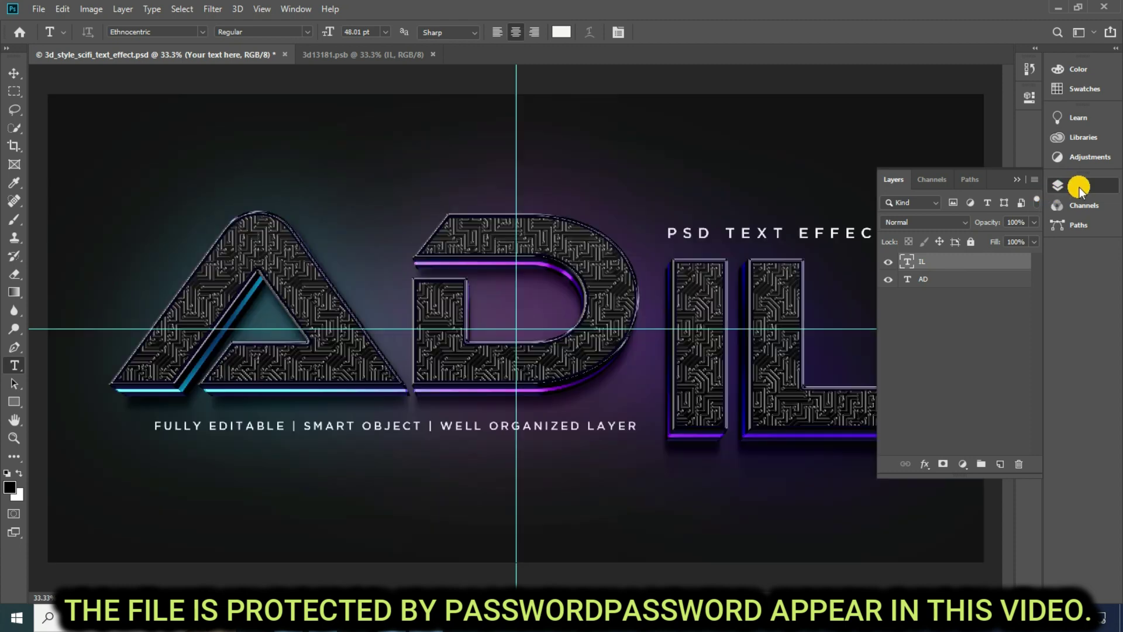
left_click(1070, 185)
left_click(12, 440)
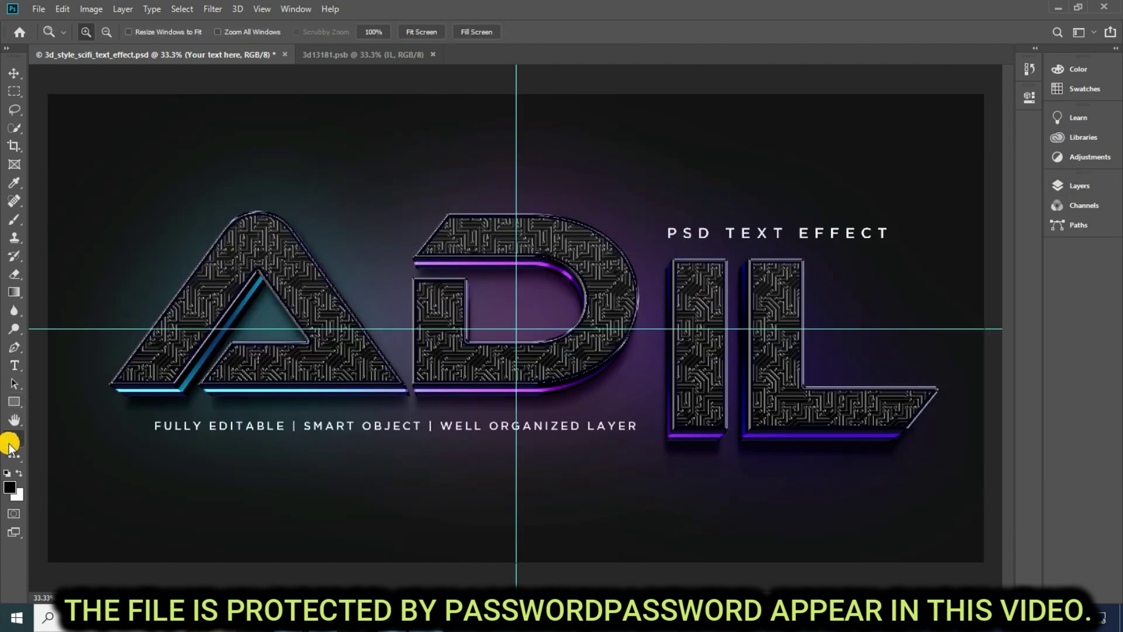
left_click(405, 310)
left_click(331, 274)
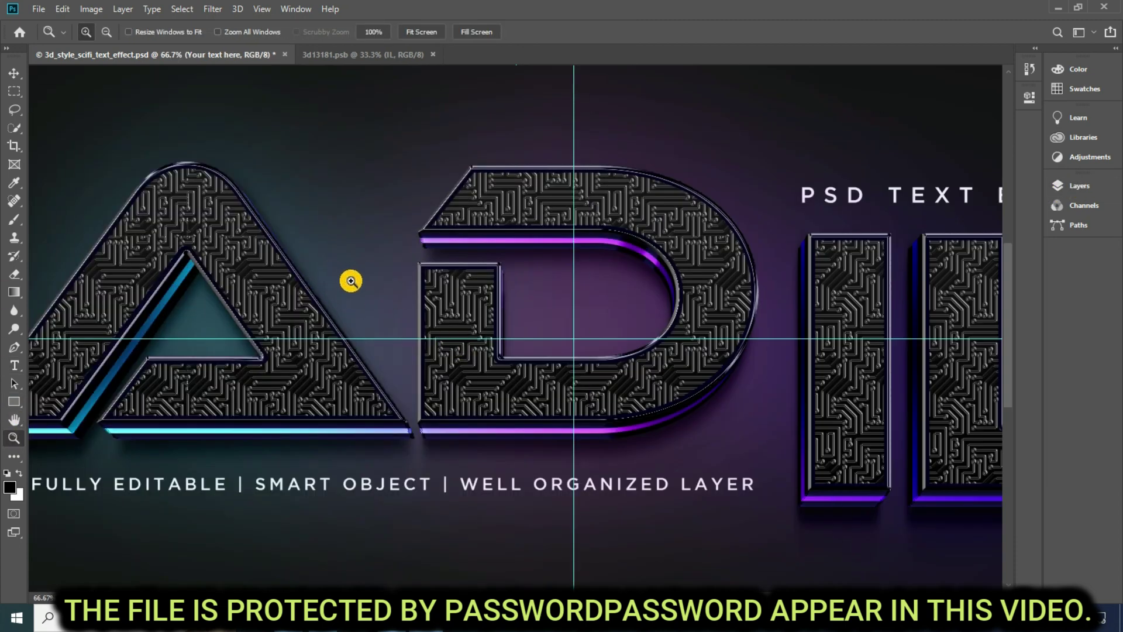
left_click(351, 280)
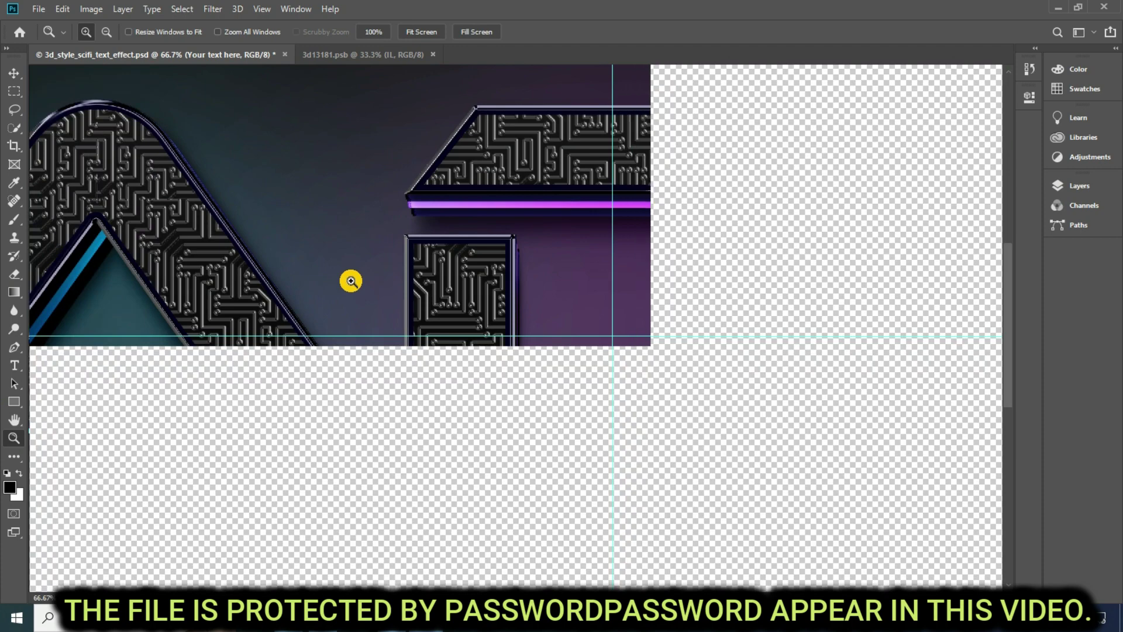
right_click(351, 281)
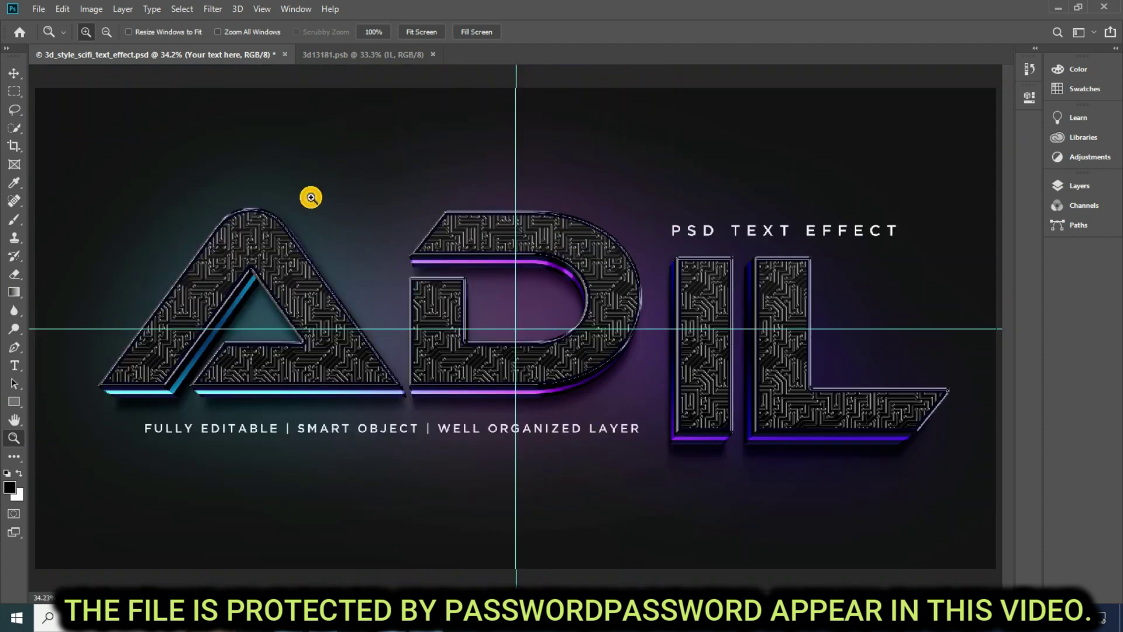
left_click(285, 54)
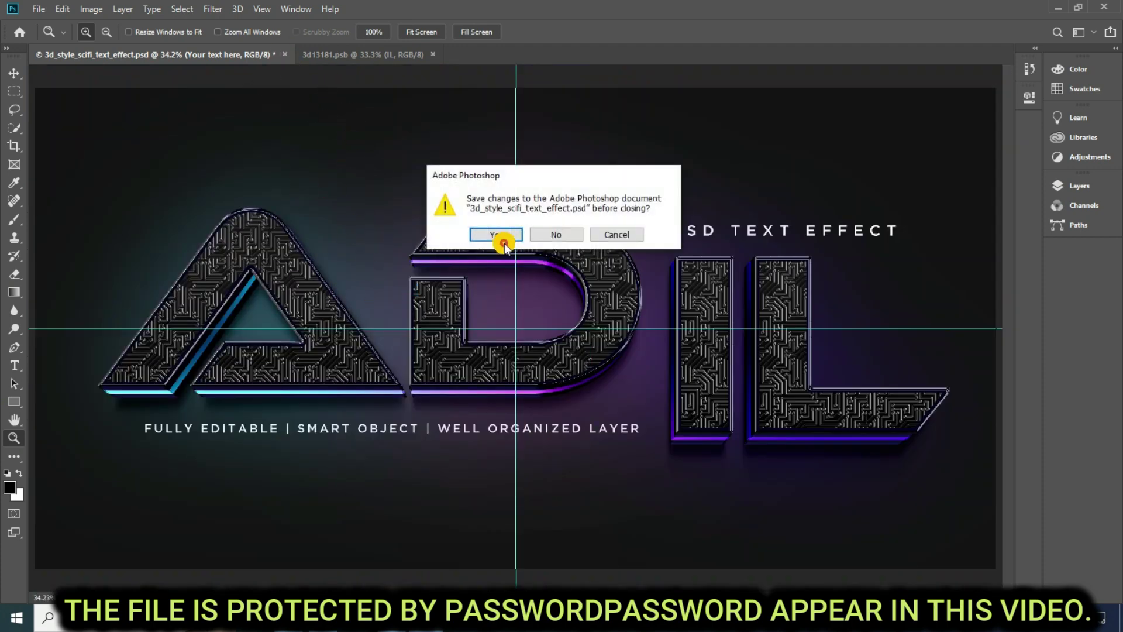
left_click(539, 234)
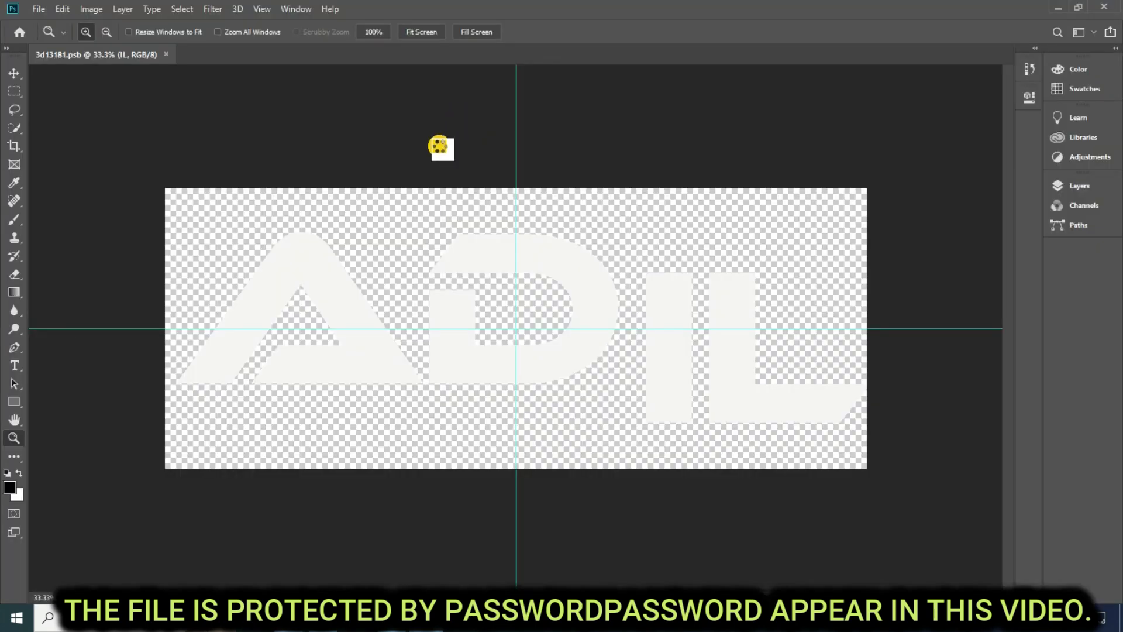
Open 721.psd and open its 'Your text here' smart object contents for editing.
left_click_drag(457, 123, 433, 186)
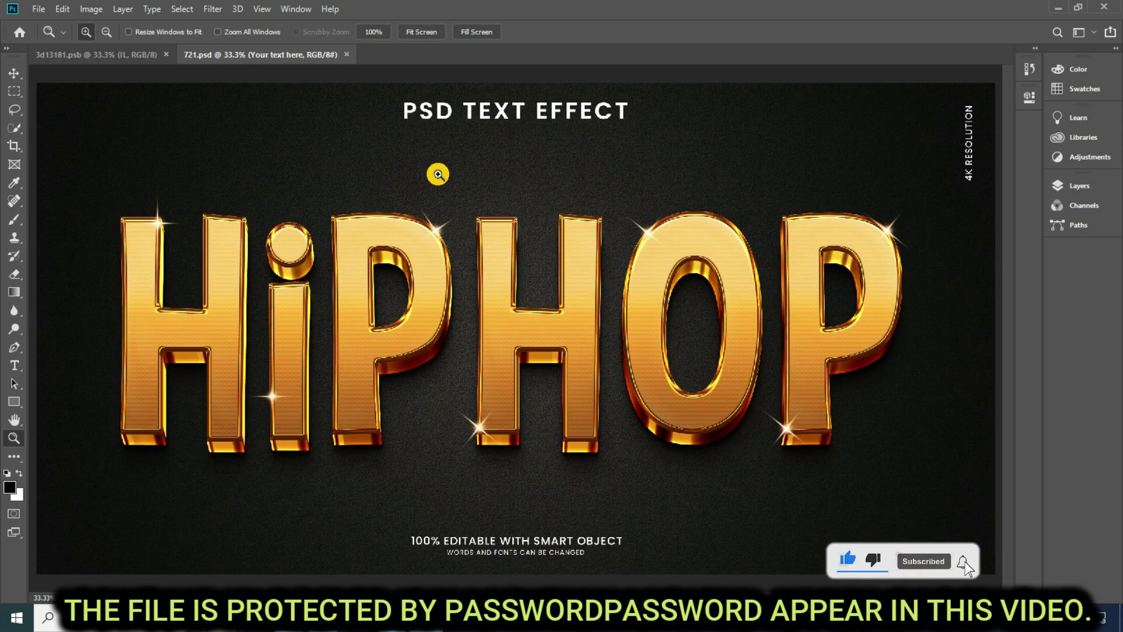
left_click(1081, 183)
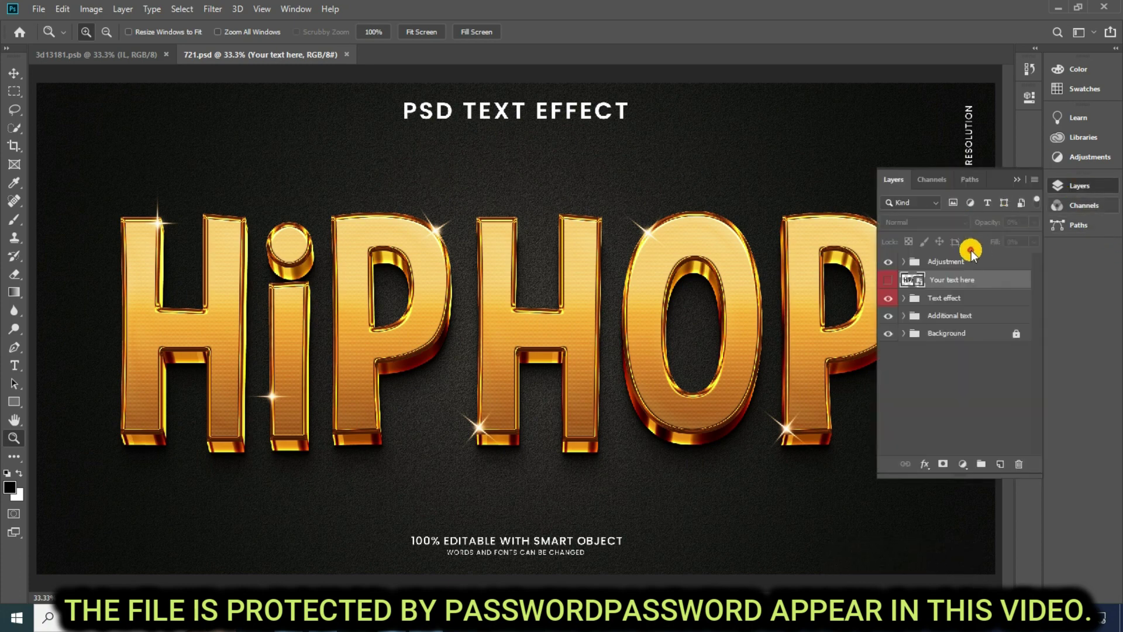
double_click(918, 288)
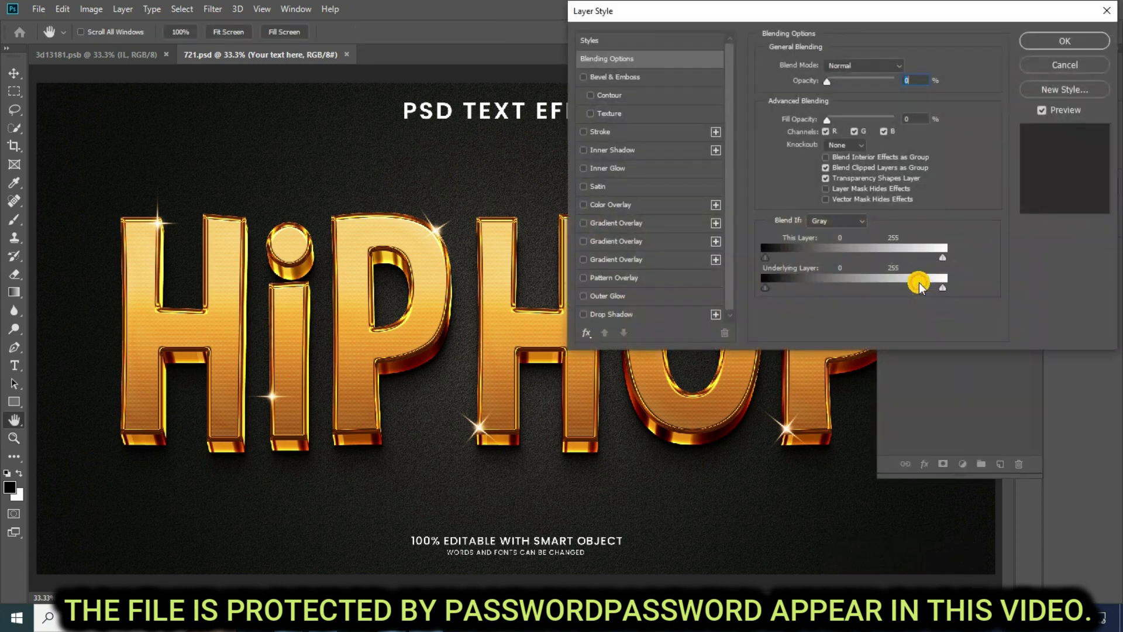
left_click(1083, 67)
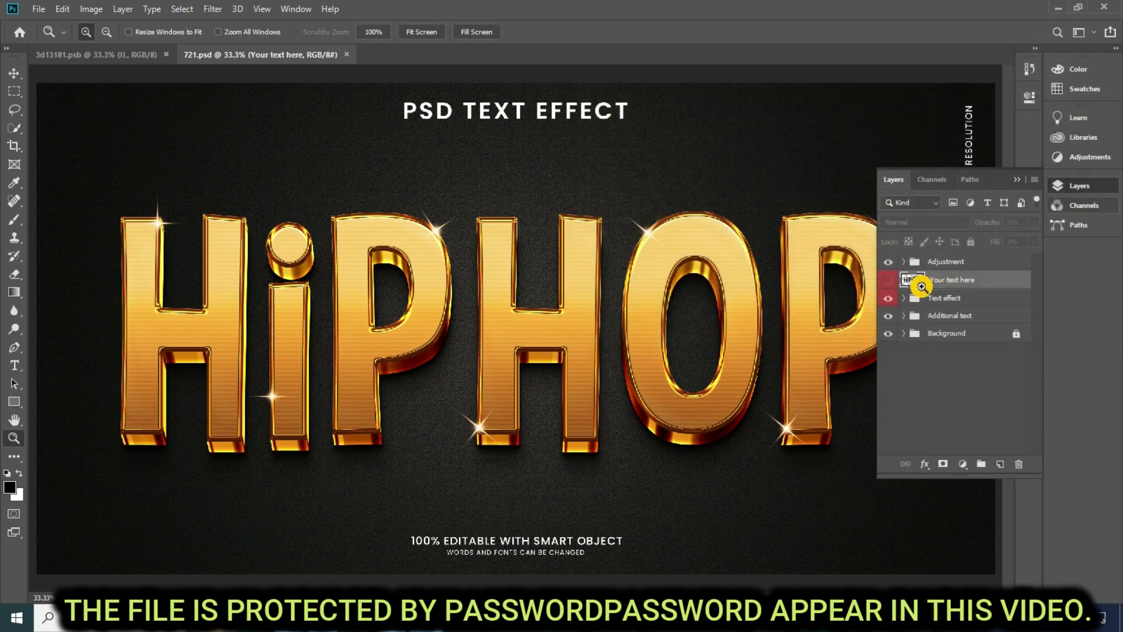
double_click(919, 282)
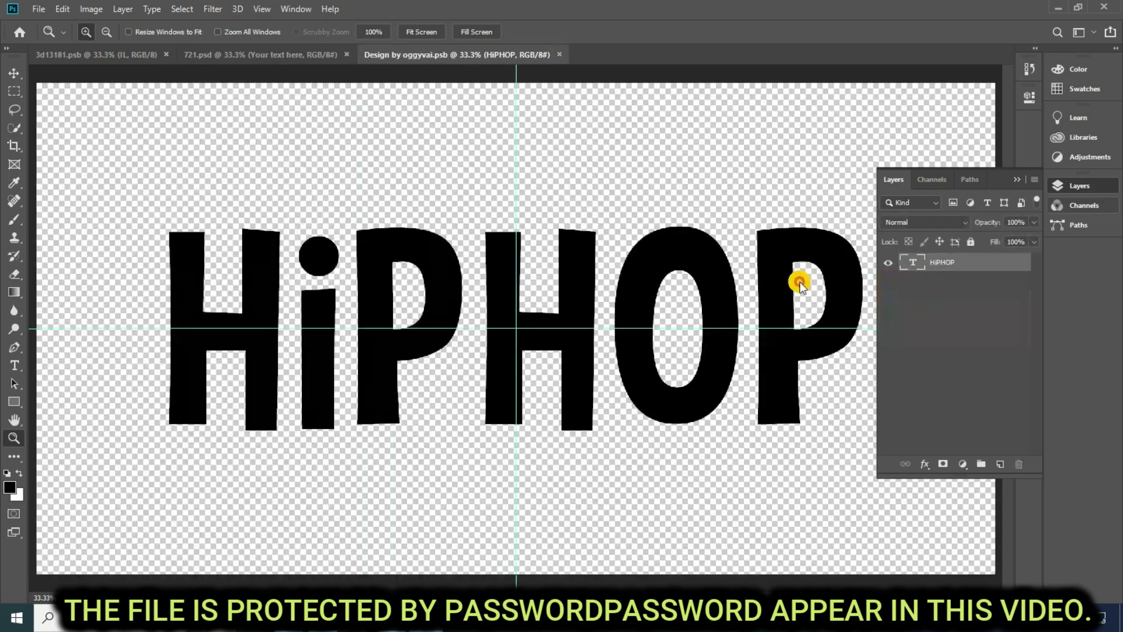
Replace the HiPHOP text in the smart object with AZHAR and commit it.
left_click(14, 365)
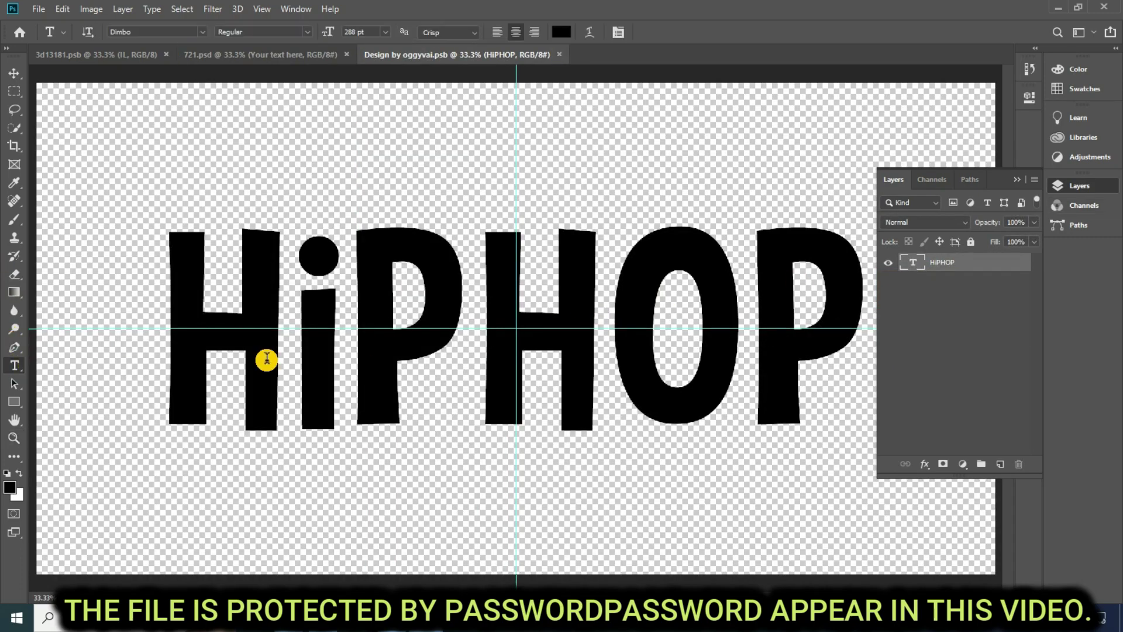
left_click(377, 319)
key("ctrl+a")
type("AZH")
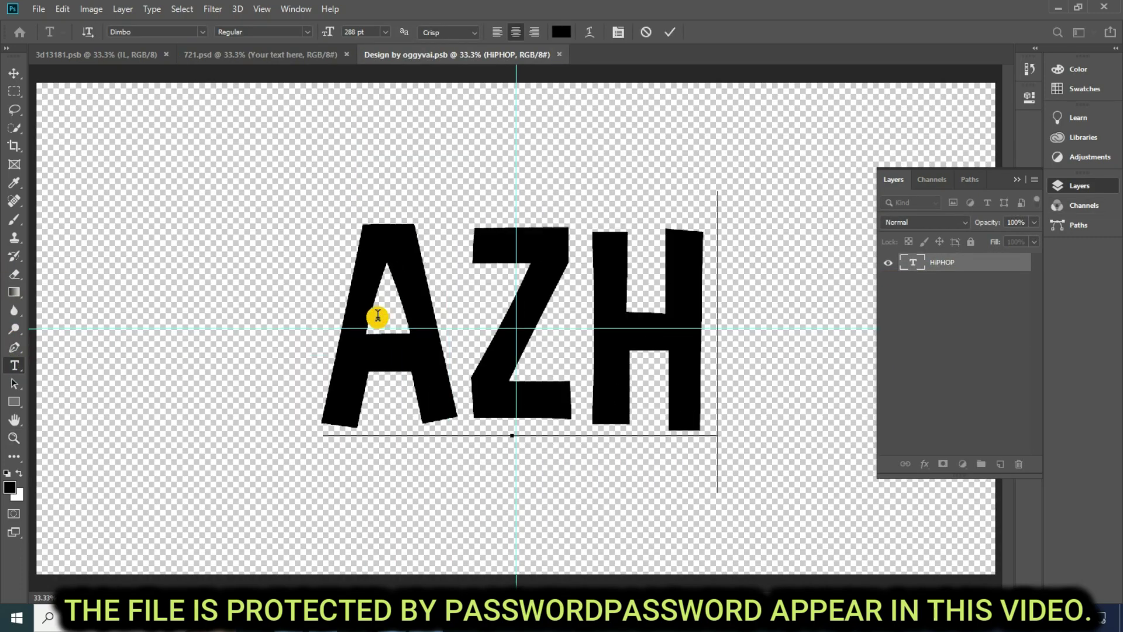
type("AR")
key("ctrl")
key("ctrl+Return")
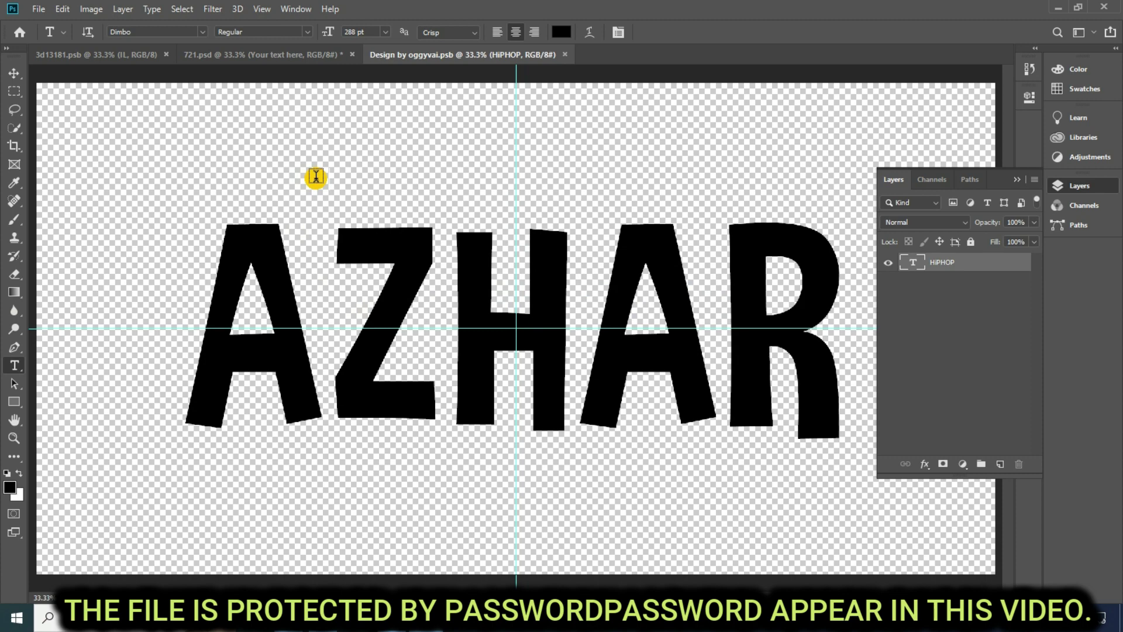
Check the AZHAR result in 721.psd fitted to screen, then close both documents without saving.
left_click(263, 55)
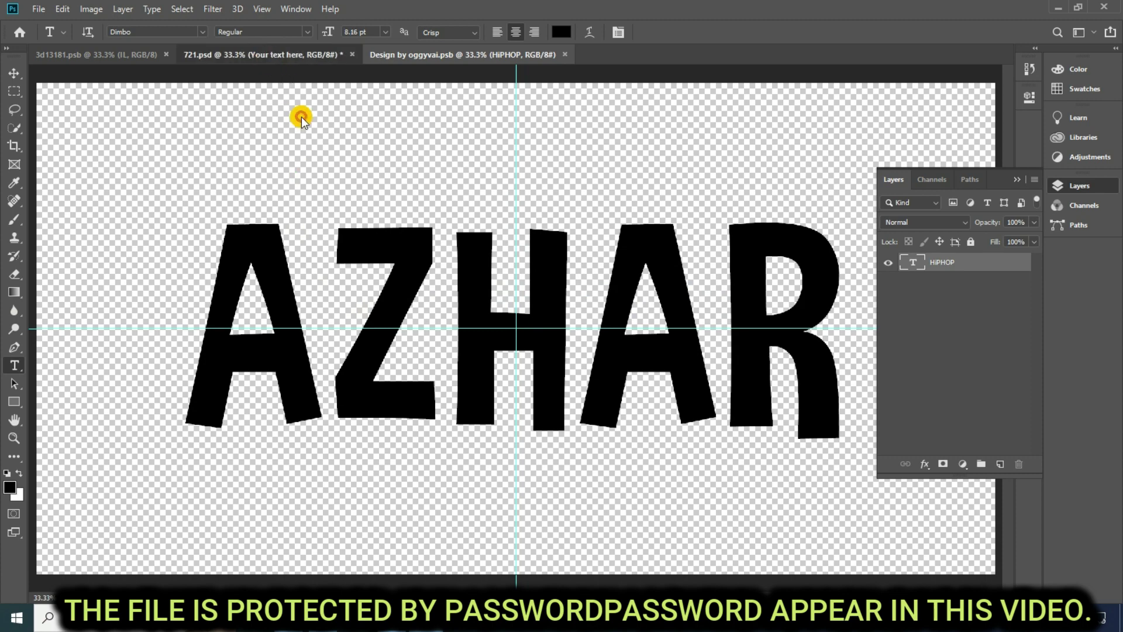
left_click(169, 56)
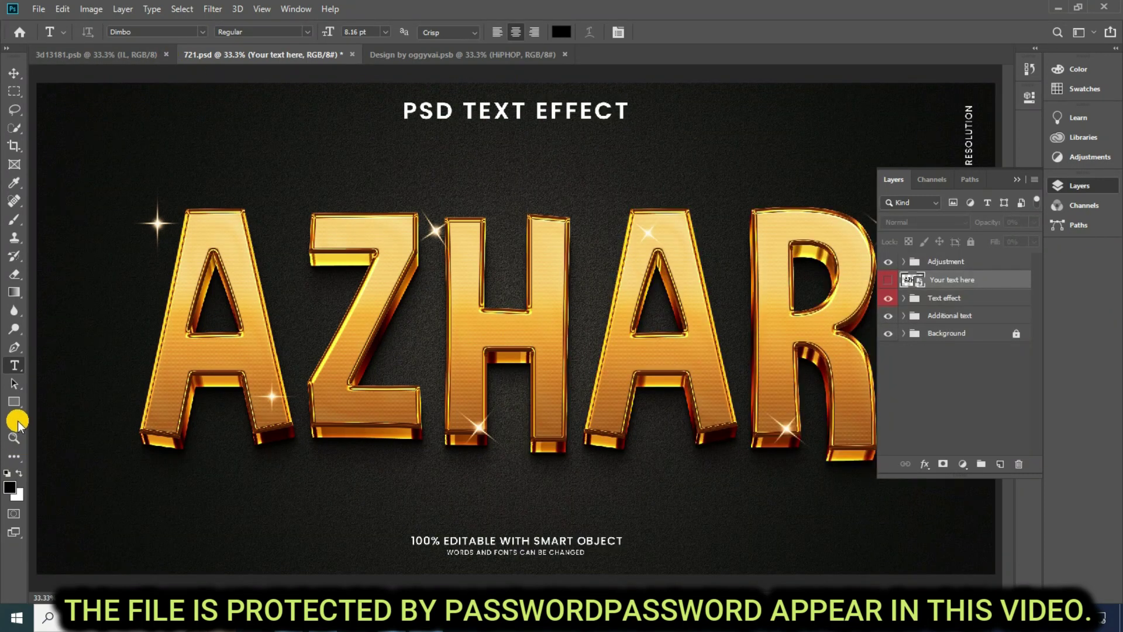
left_click(14, 438)
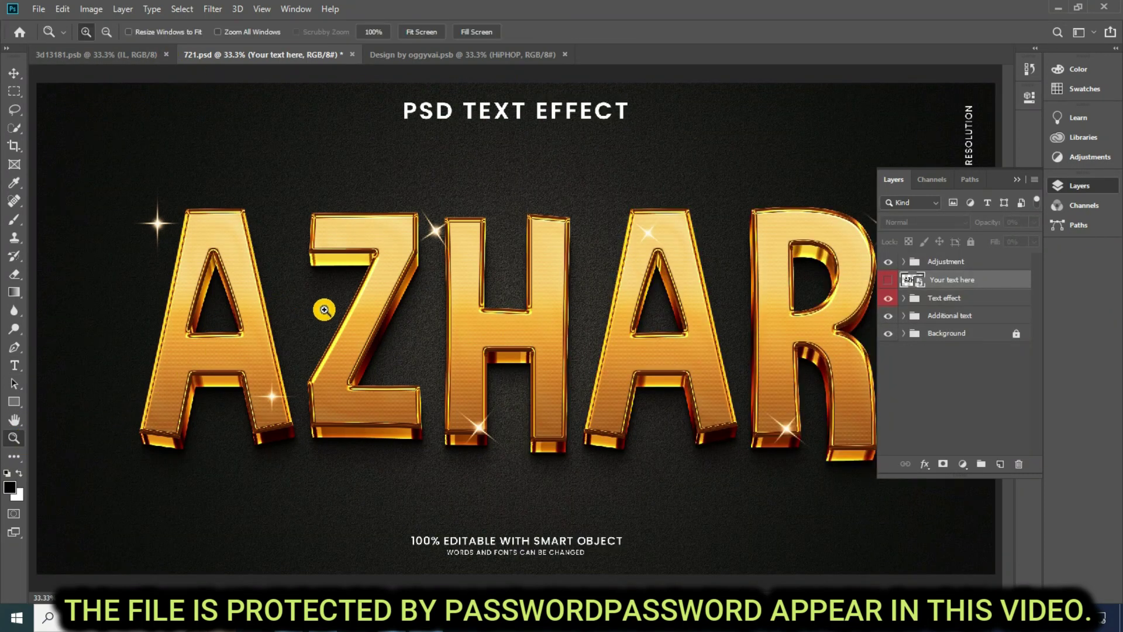
key("ctrl+0")
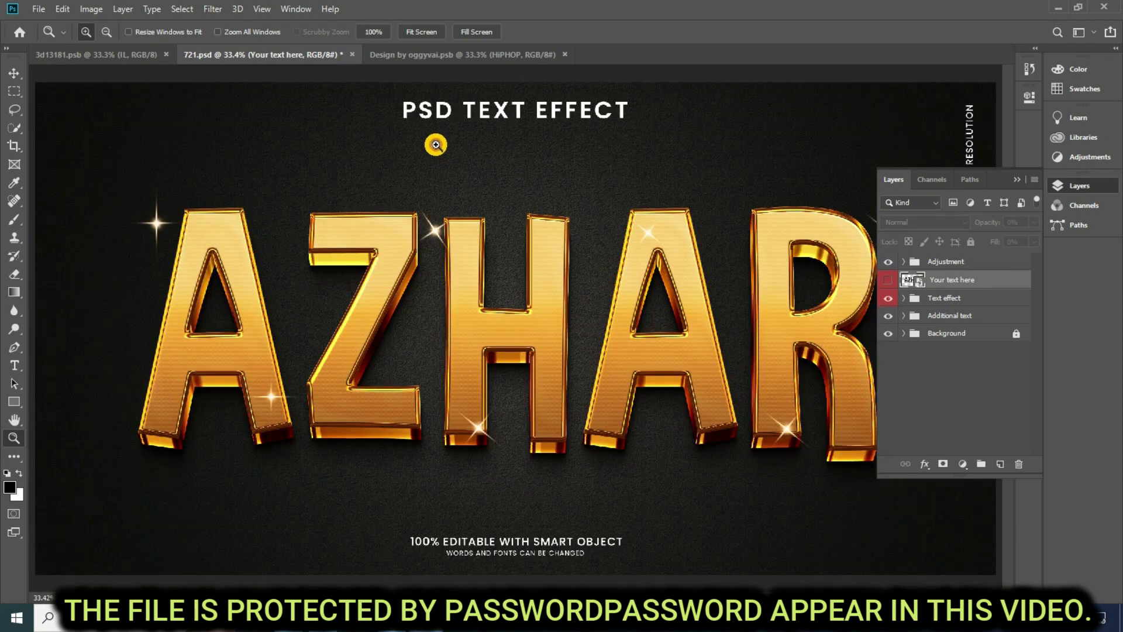
left_click(351, 54)
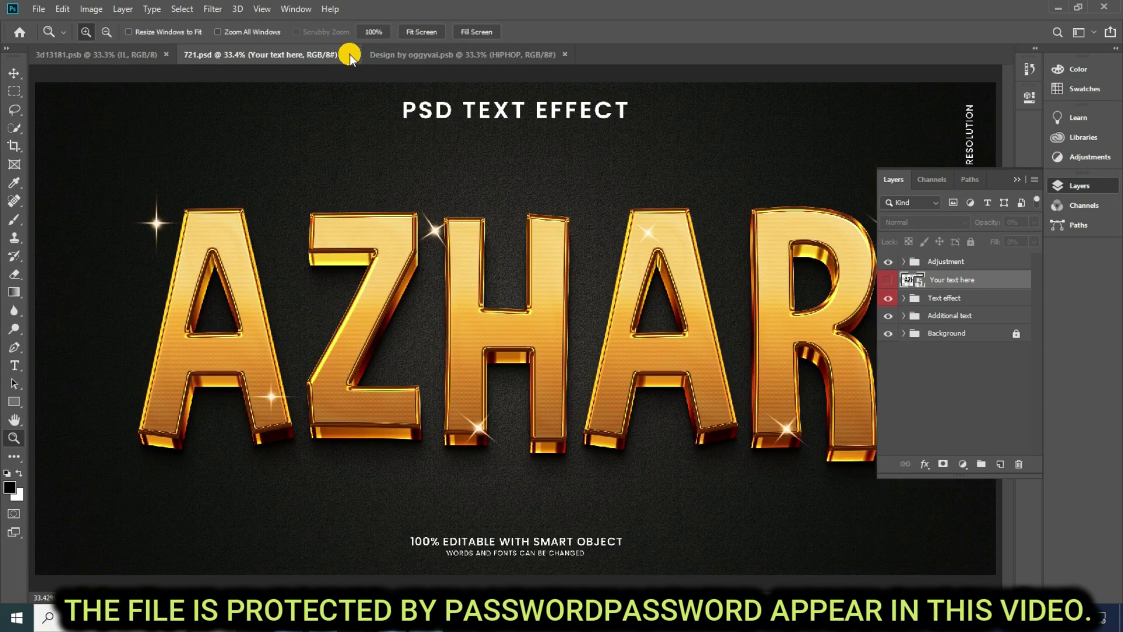
left_click(563, 234)
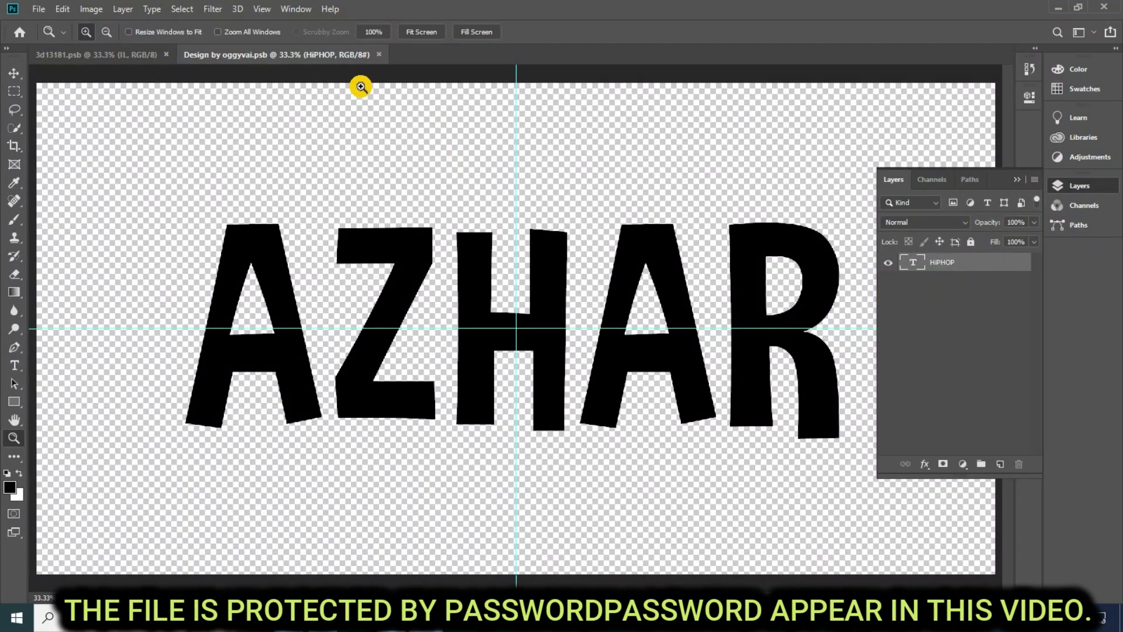
left_click(379, 55)
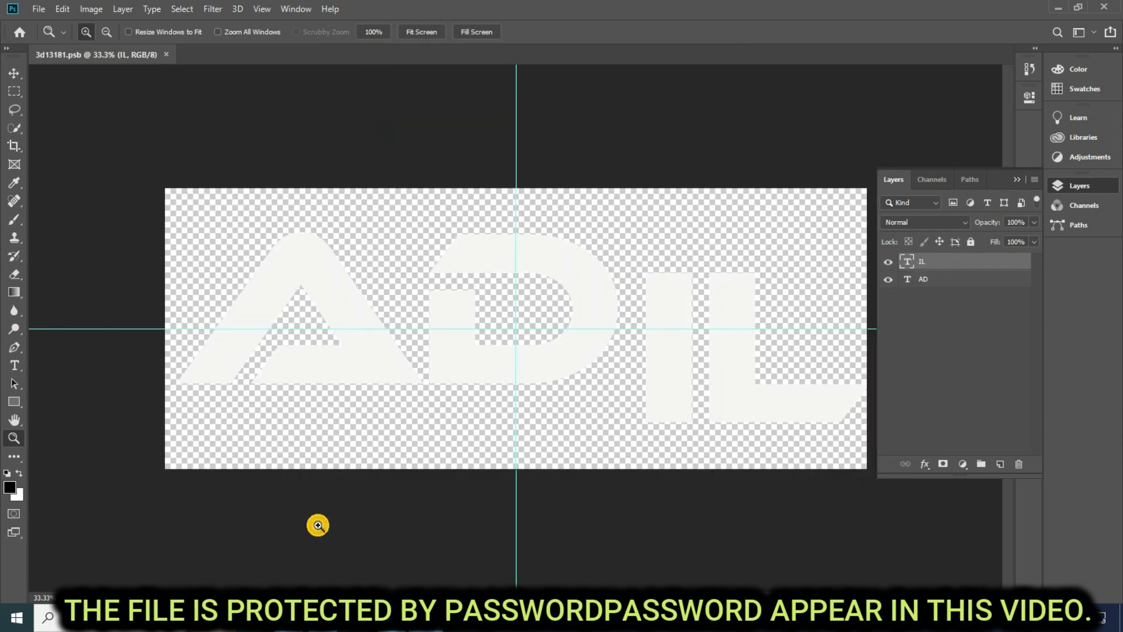
key("alt+Tab")
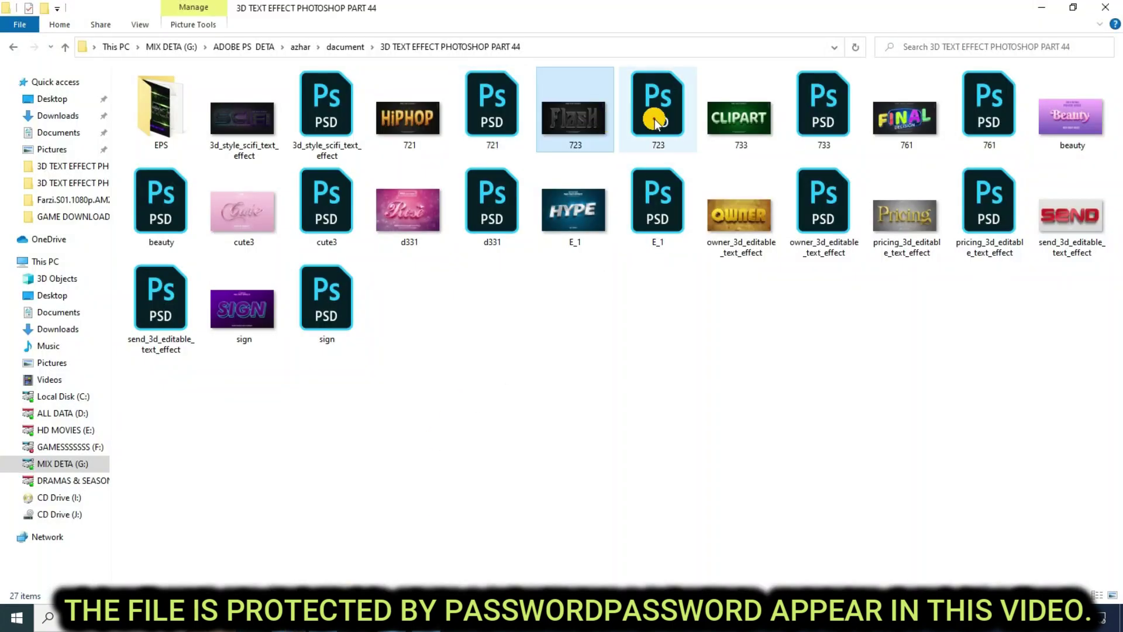
Open 723.psd, the dark chrome Flash template, in Photoshop from File Explorer.
double_click(667, 122)
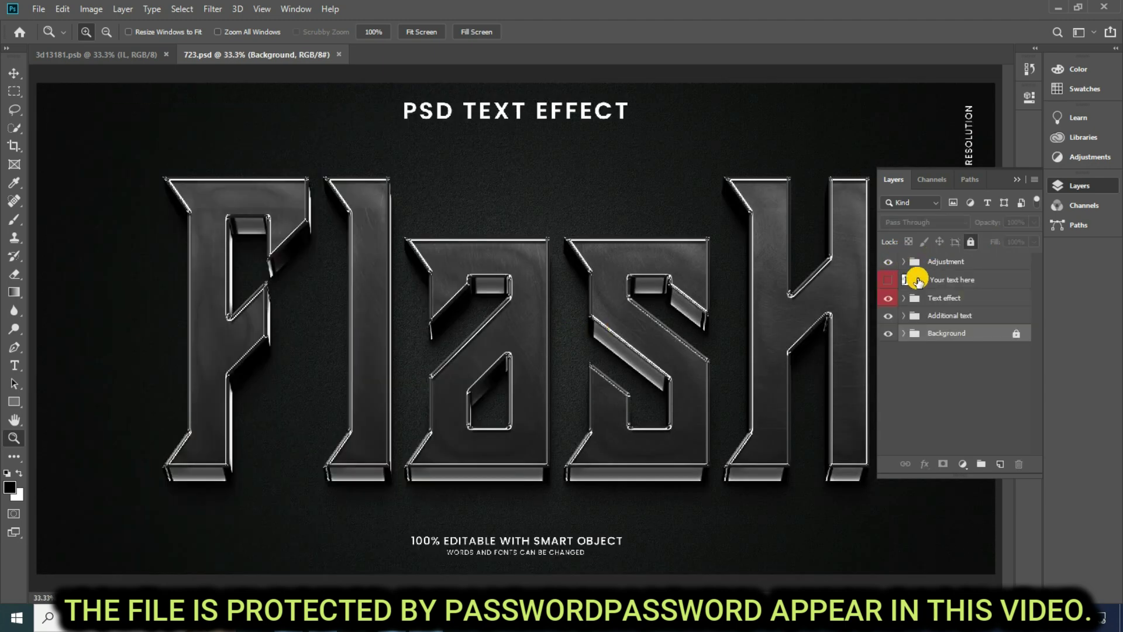
Change the smart object's FlasH text to Azhar, save it, and return to 723.psd.
double_click(916, 280)
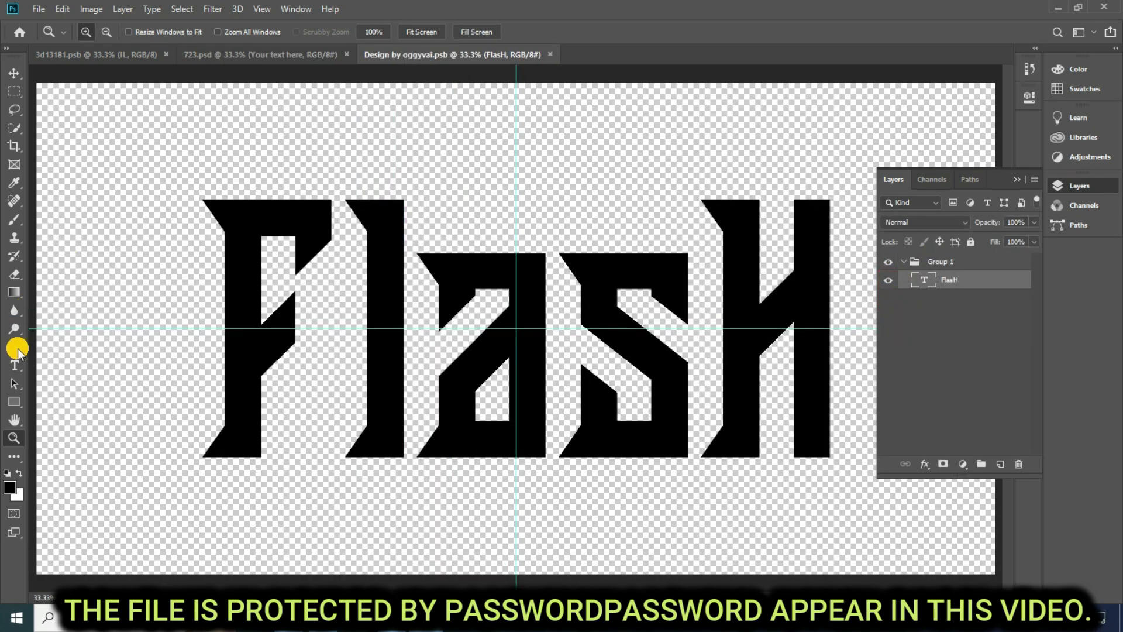
left_click(15, 365)
left_click(465, 320)
key("ctrl+a")
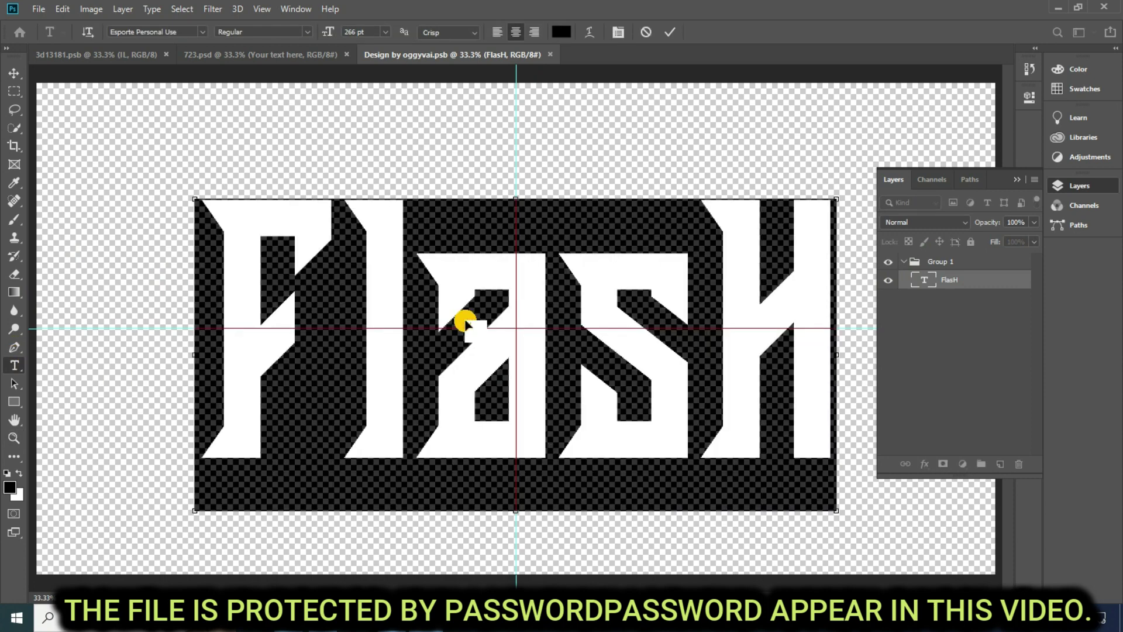
type("Azhar")
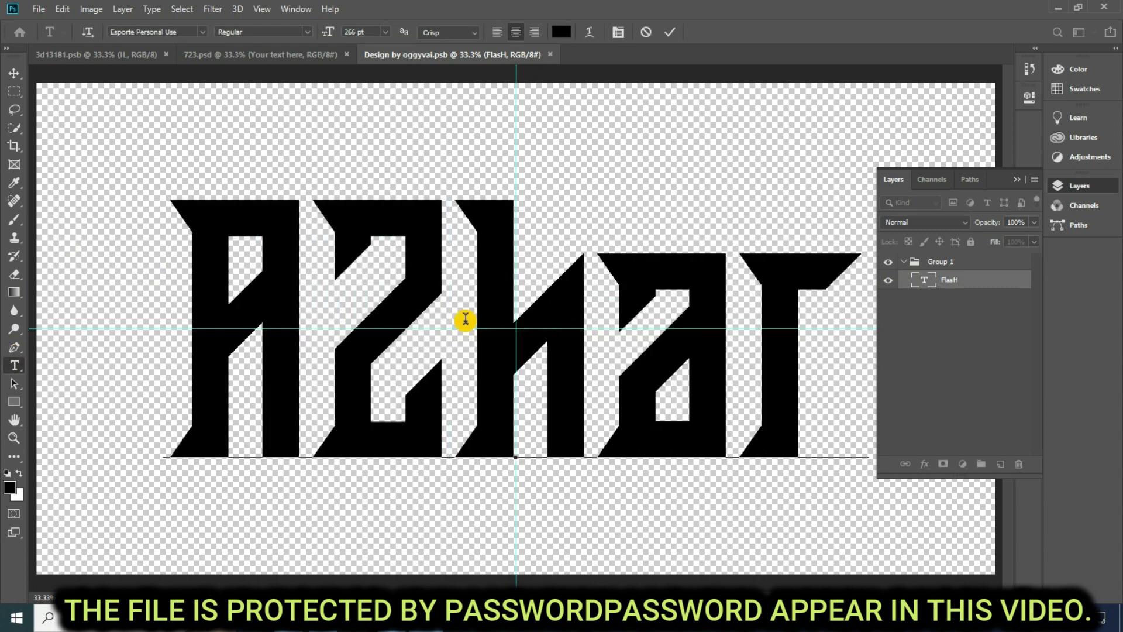
key("ctrl+Return")
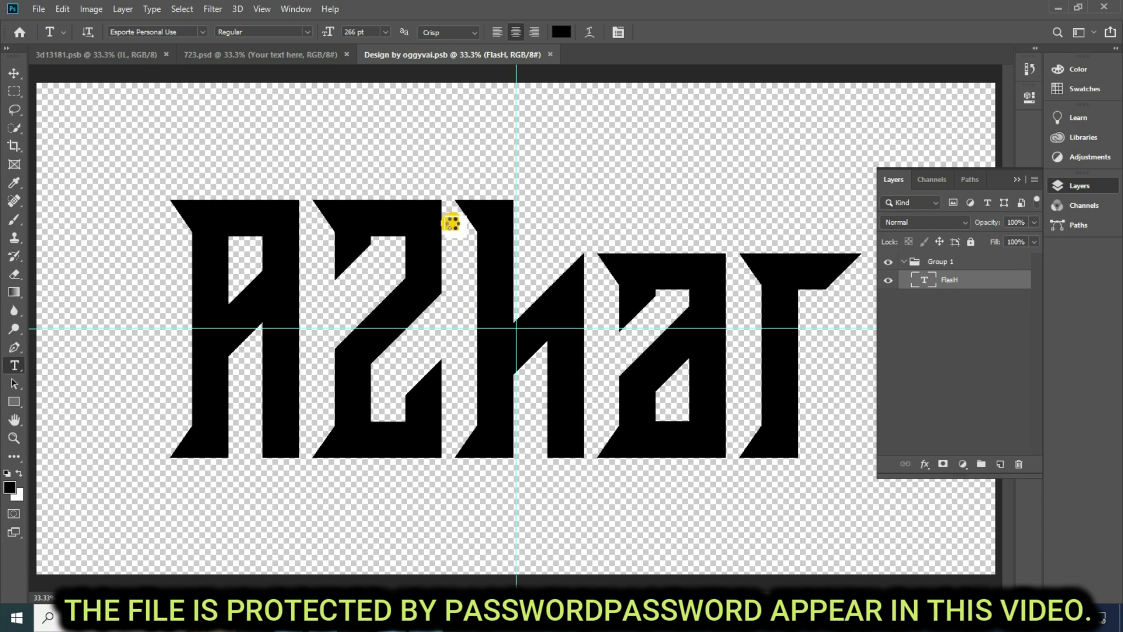
key("ctrl+s")
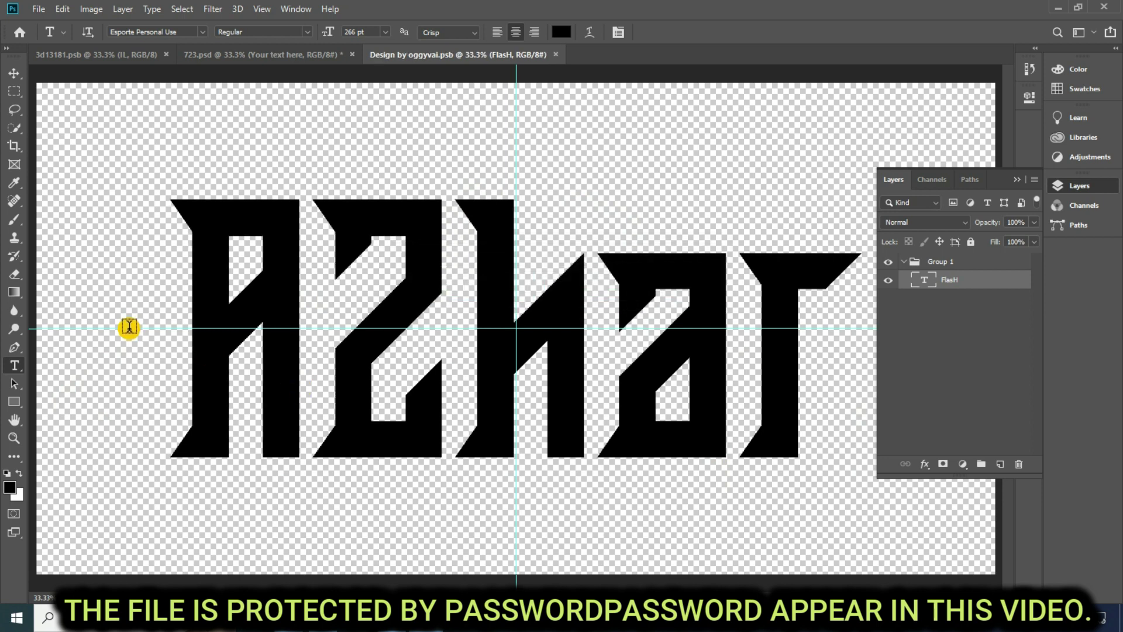
left_click(272, 75)
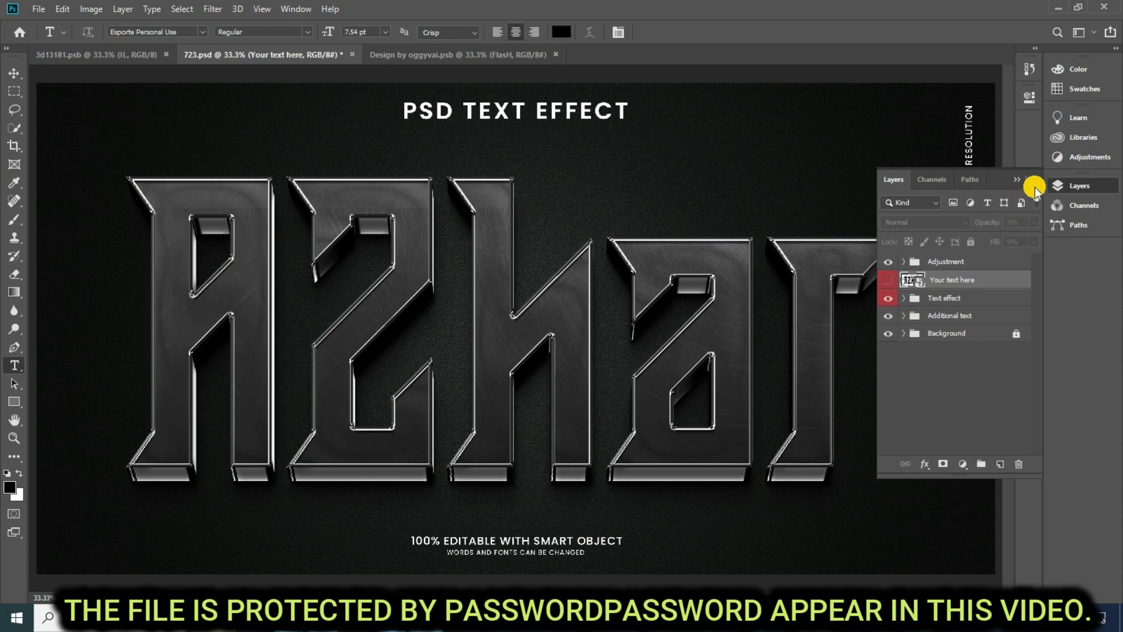
Zoom in to inspect the chrome Azhar lettering, then fit the design on screen.
left_click(1078, 185)
left_click(15, 437)
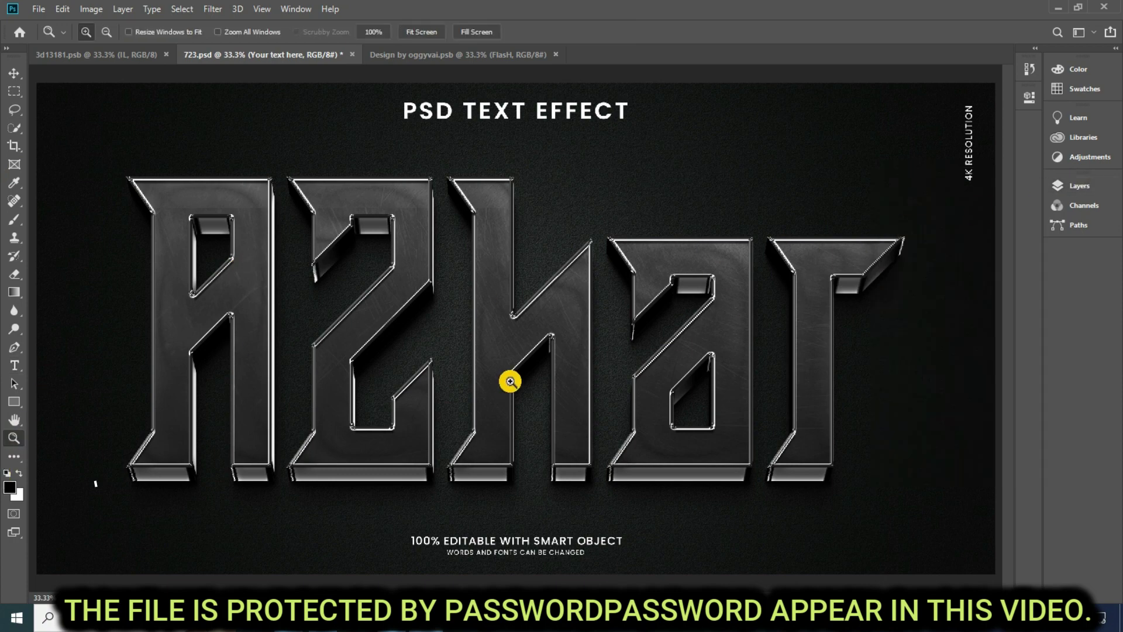
left_click(505, 379)
left_click(210, 220)
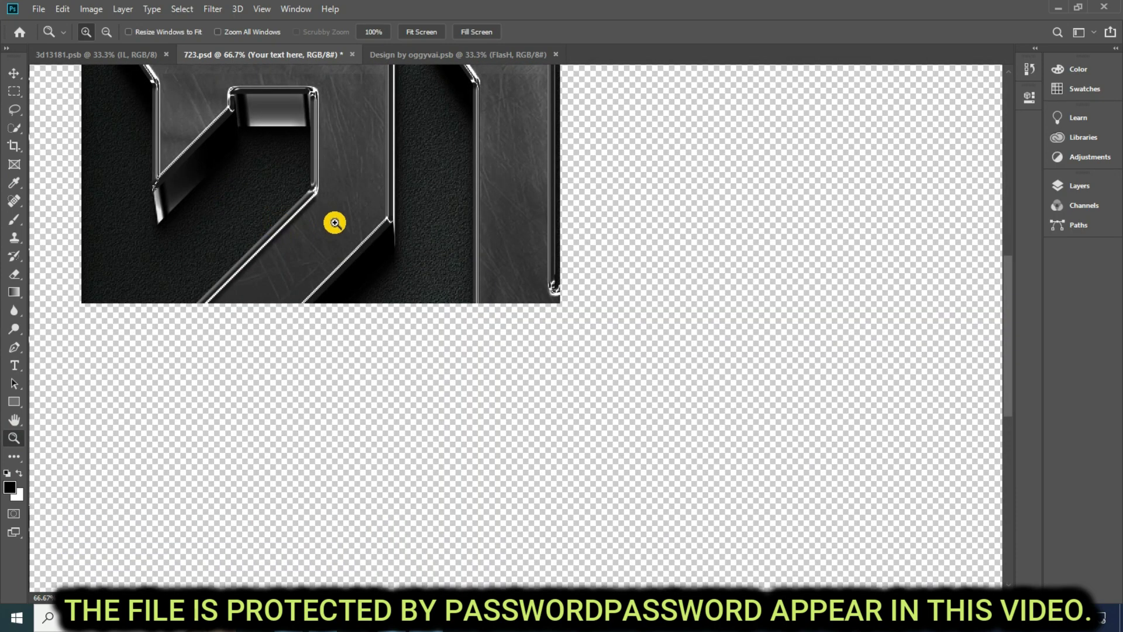
right_click(341, 232)
left_click(302, 239)
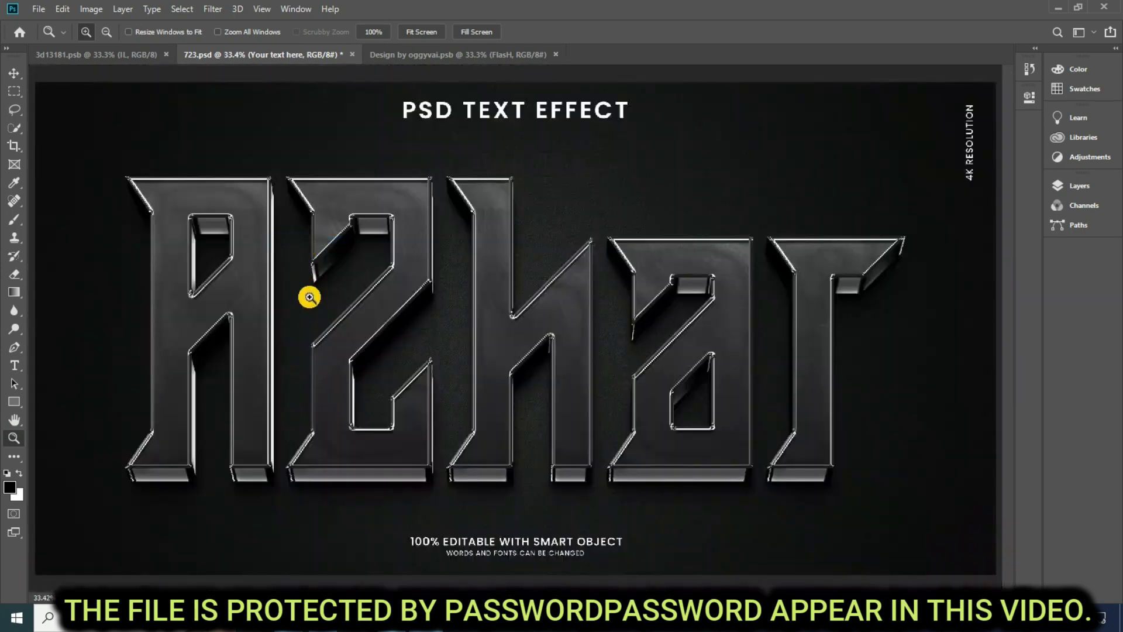
Close 723.psd without saving and open 733.psd's 'Your text here' smart object.
left_click(352, 54)
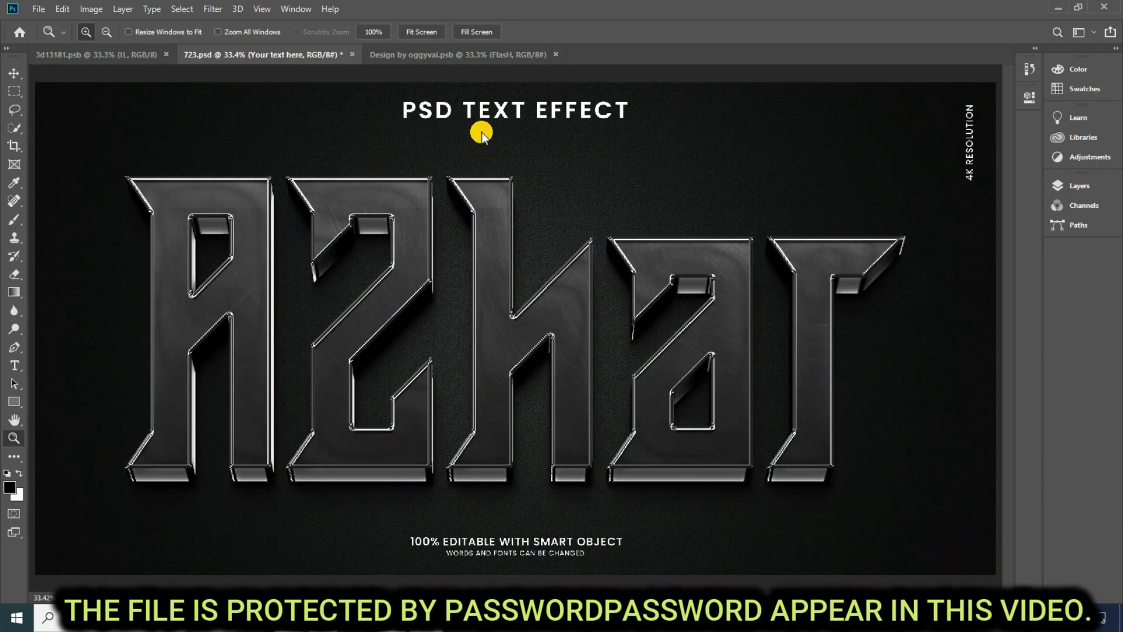
left_click(574, 235)
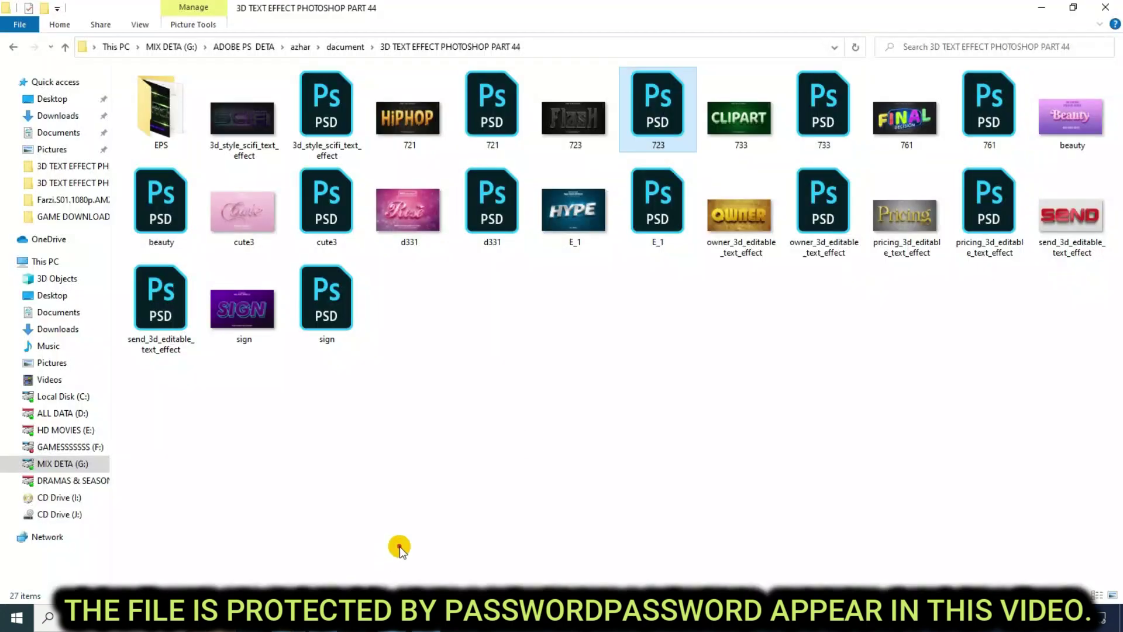
left_click(824, 108)
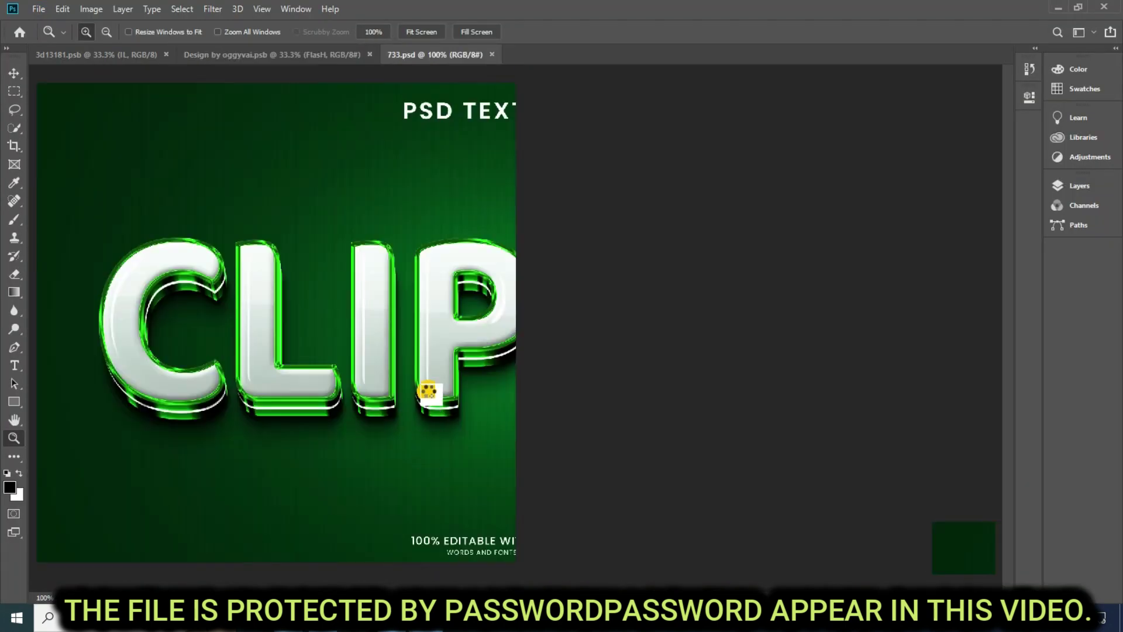
left_click(1079, 185)
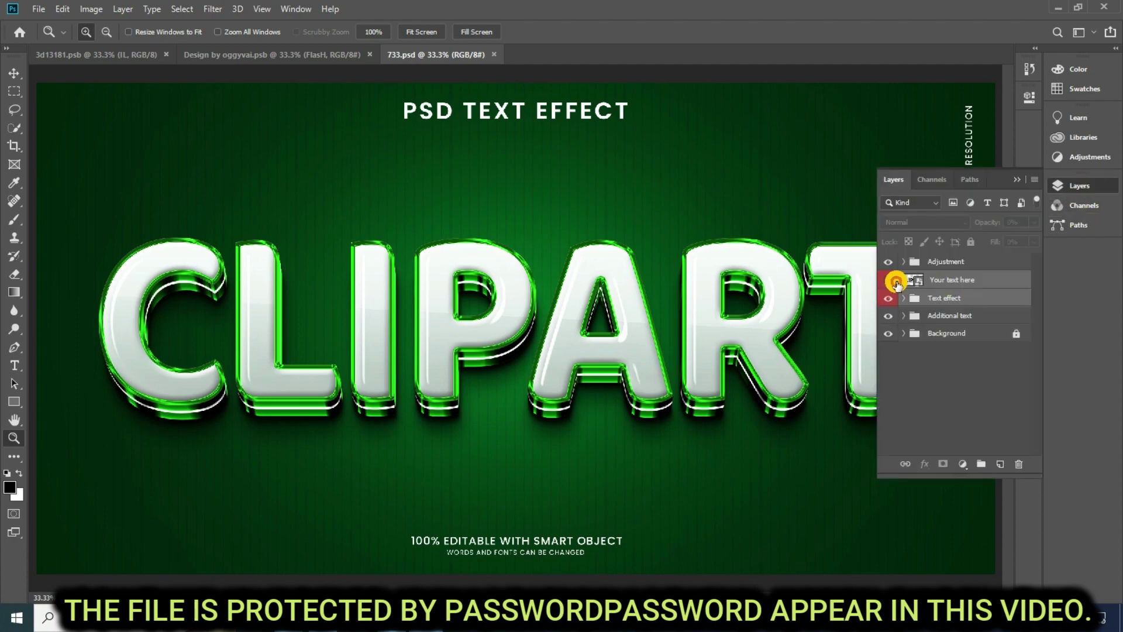
double_click(914, 282)
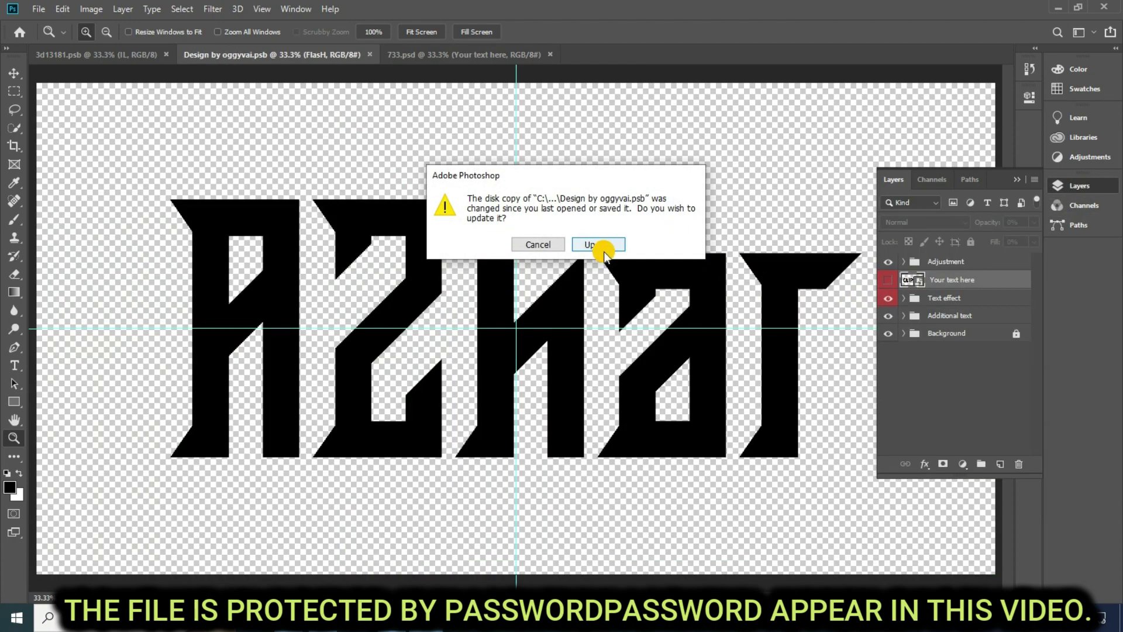
Find that the CLIPART text needs the missing Baloo Regular font, then switch to Firefox.
left_click(595, 243)
left_click(620, 341)
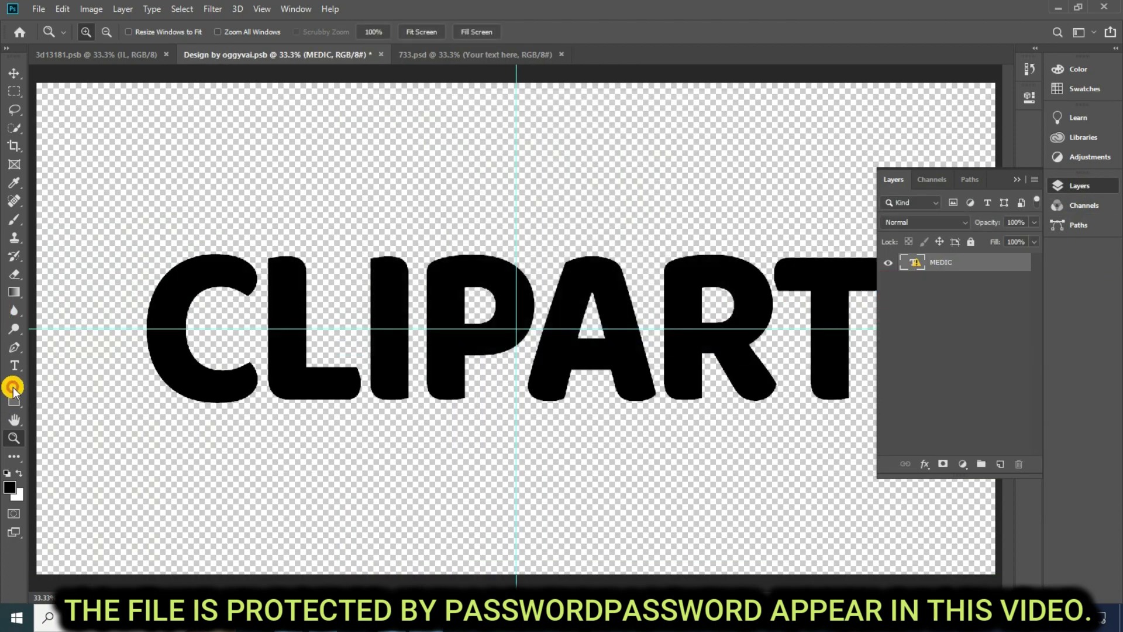
left_click(15, 365)
left_click(430, 329)
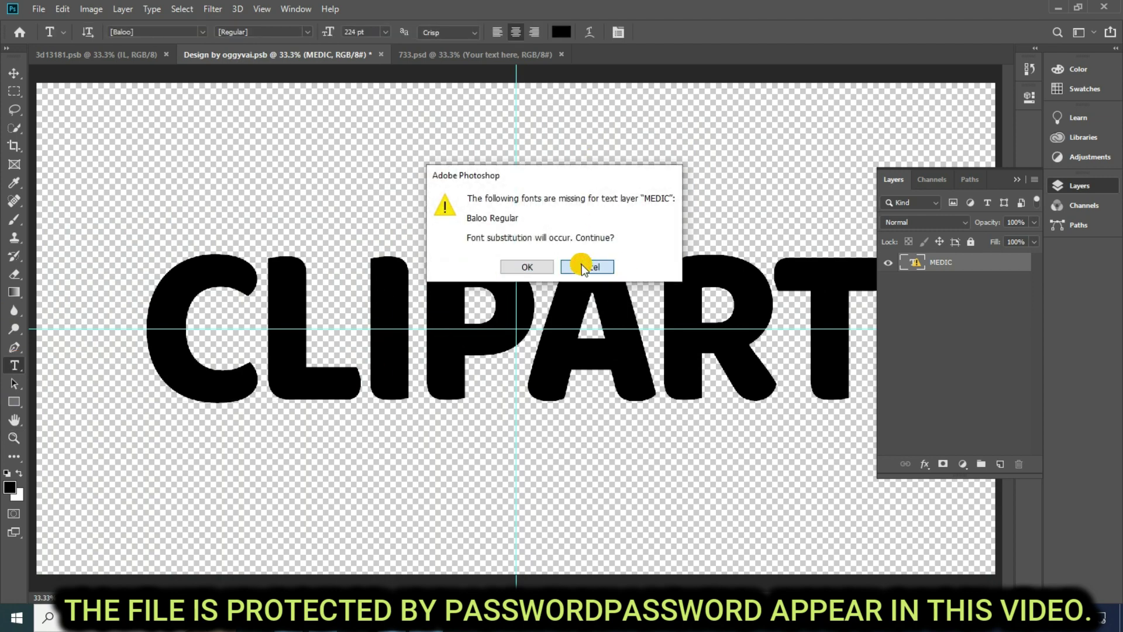
left_click(584, 264)
left_click(163, 33)
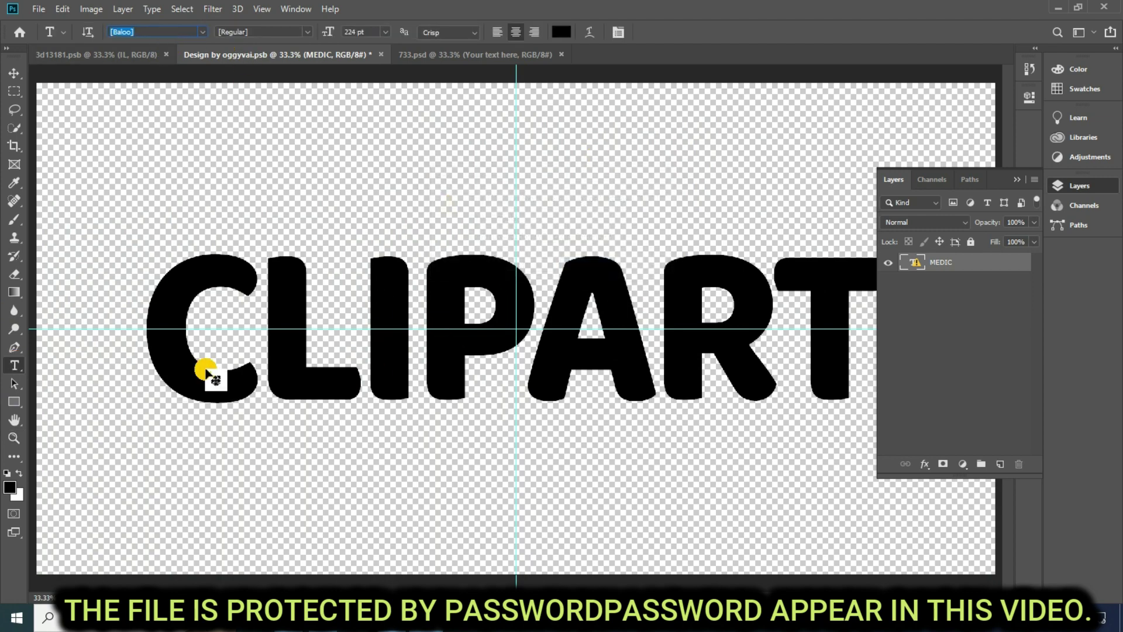
left_click(398, 628)
Search Google for the Baloo font and open its dafontfree.io page.
left_click(414, 282)
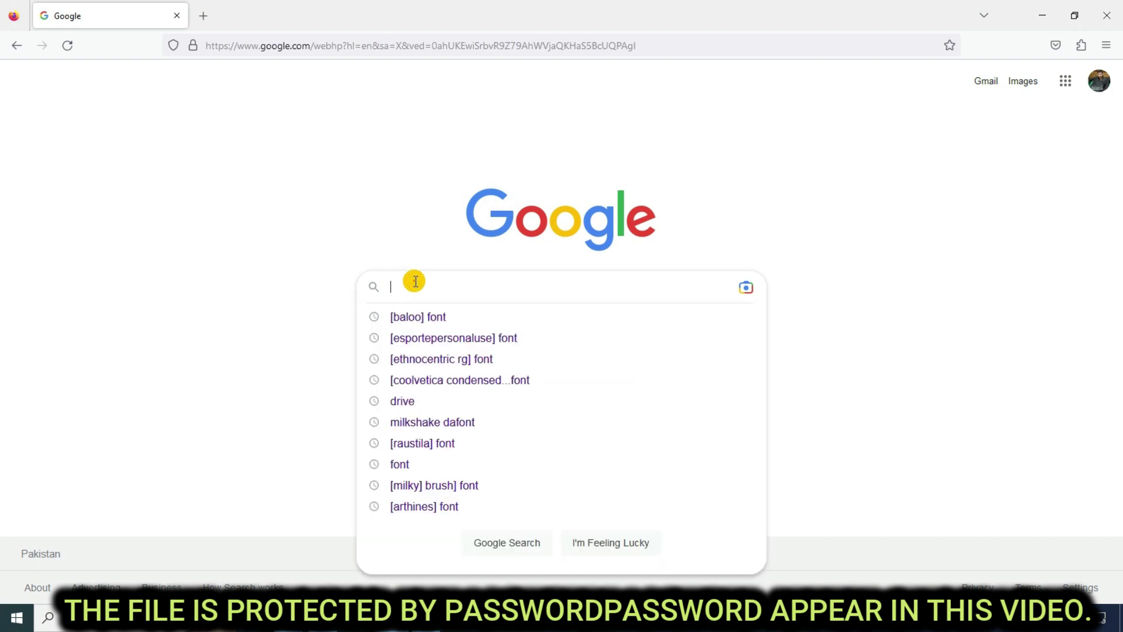
type("[Baloo] fon")
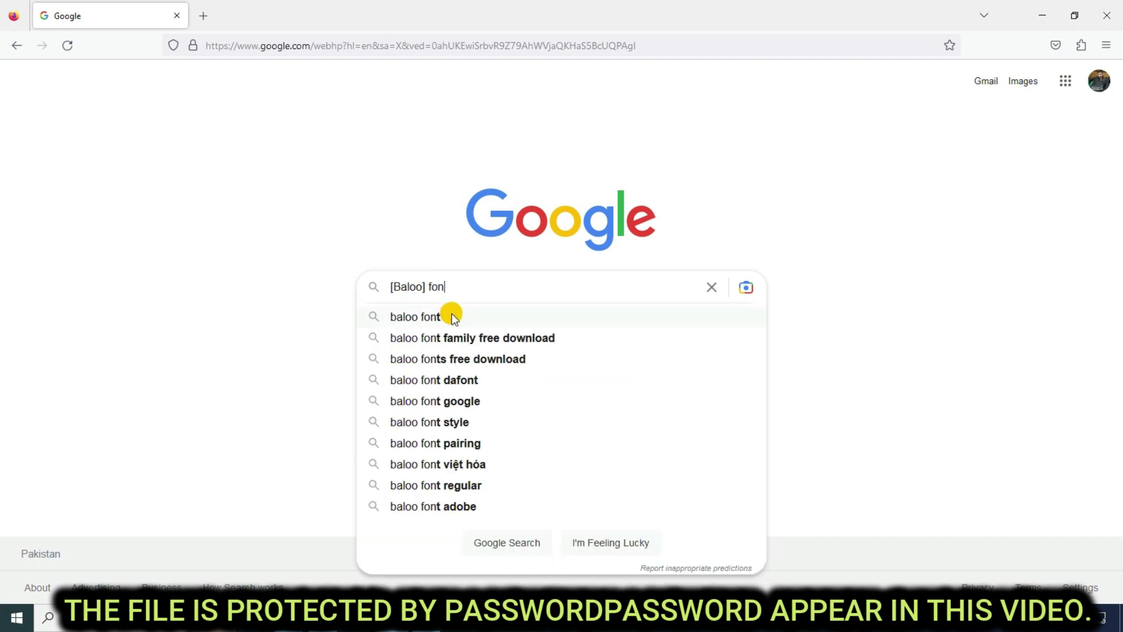
left_click(452, 314)
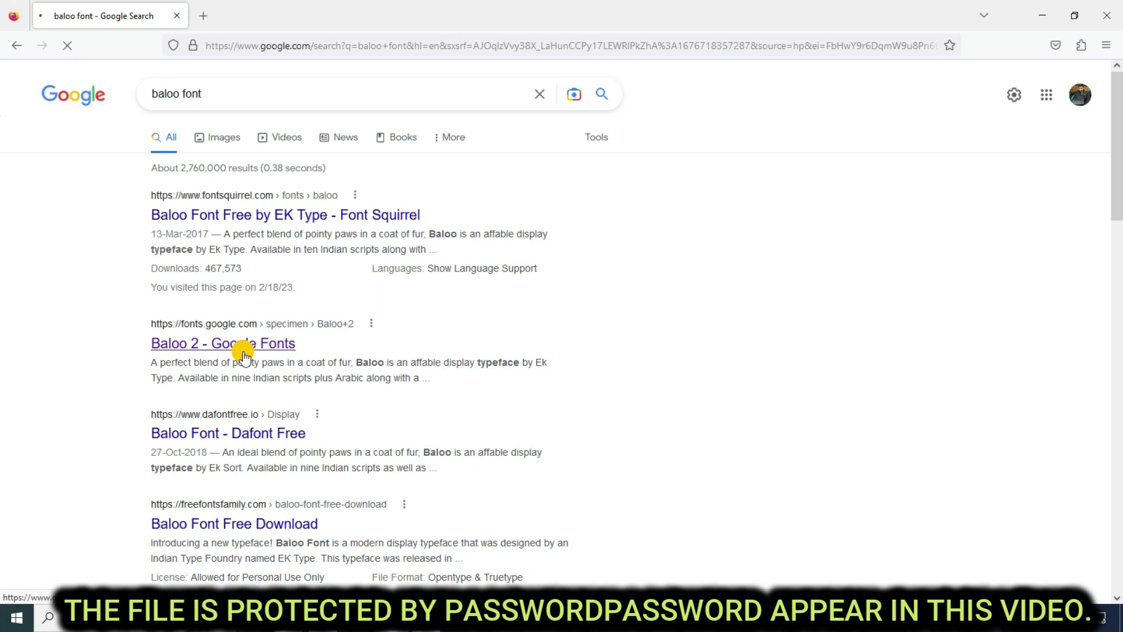
left_click(245, 346)
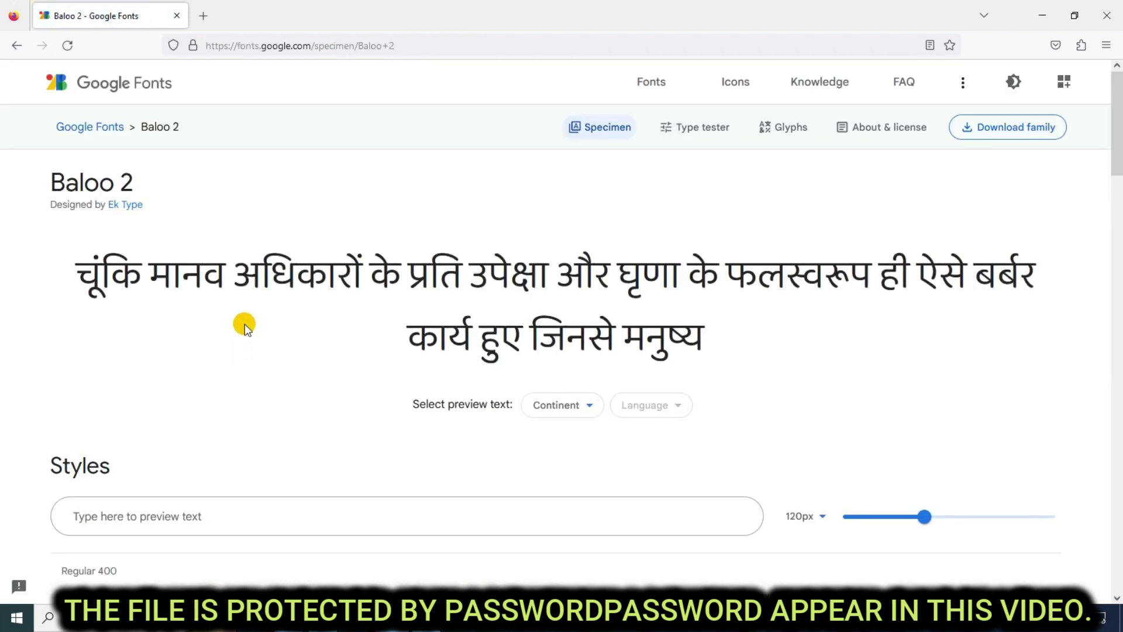
left_click(68, 46)
key("alt+Left")
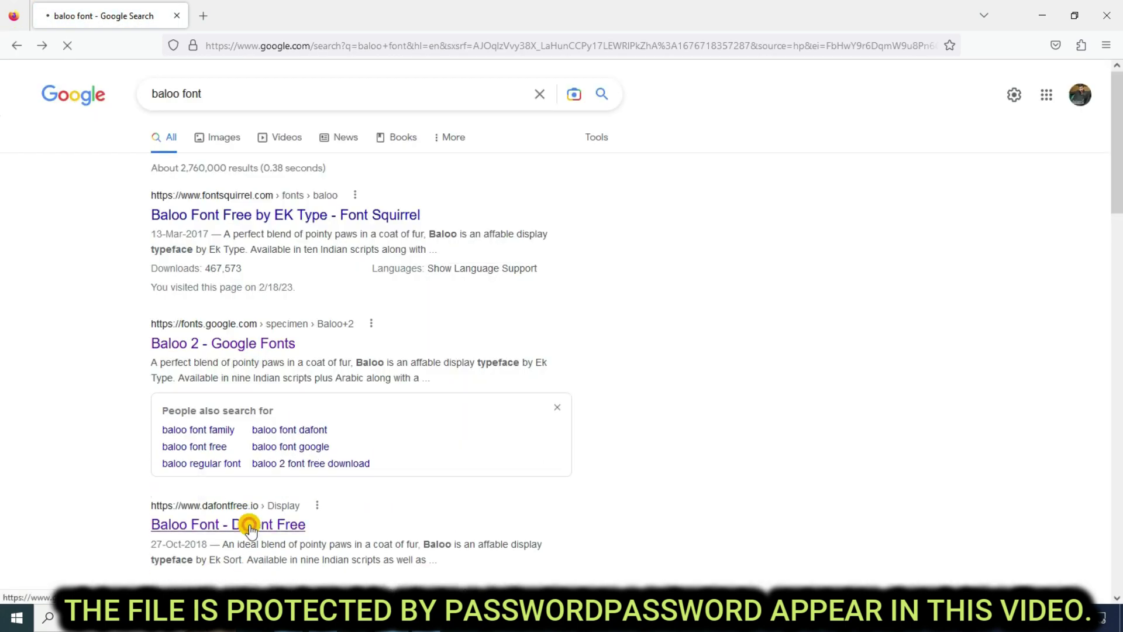
left_click(248, 523)
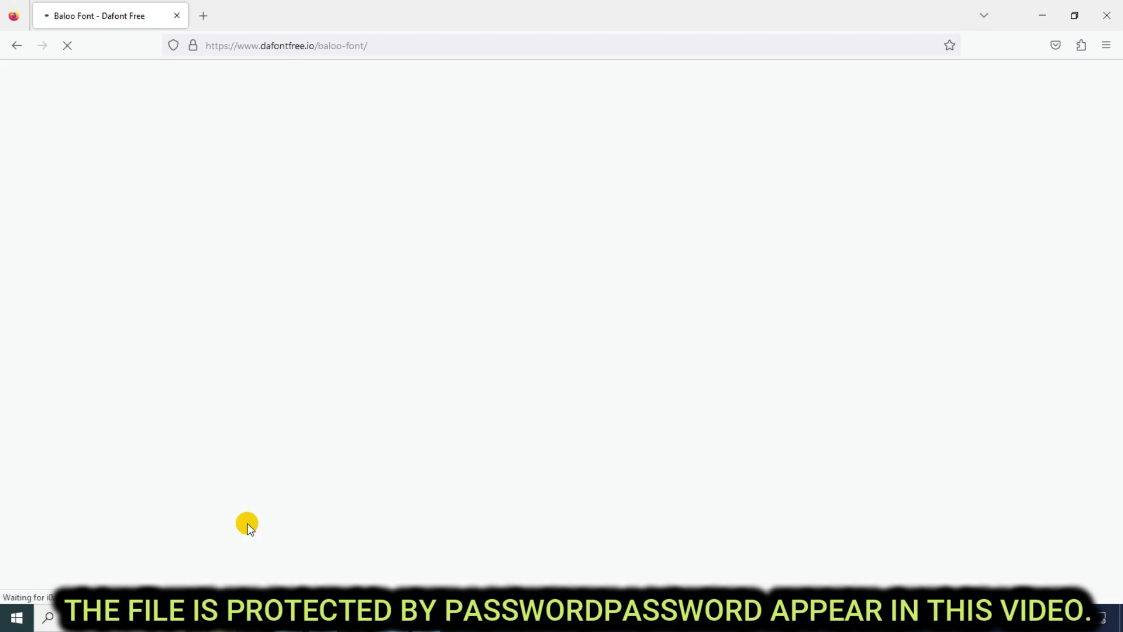
Download Baloo.zip from the dafontfree.io Baloo Font page.
scroll(439, 421, "down", 2)
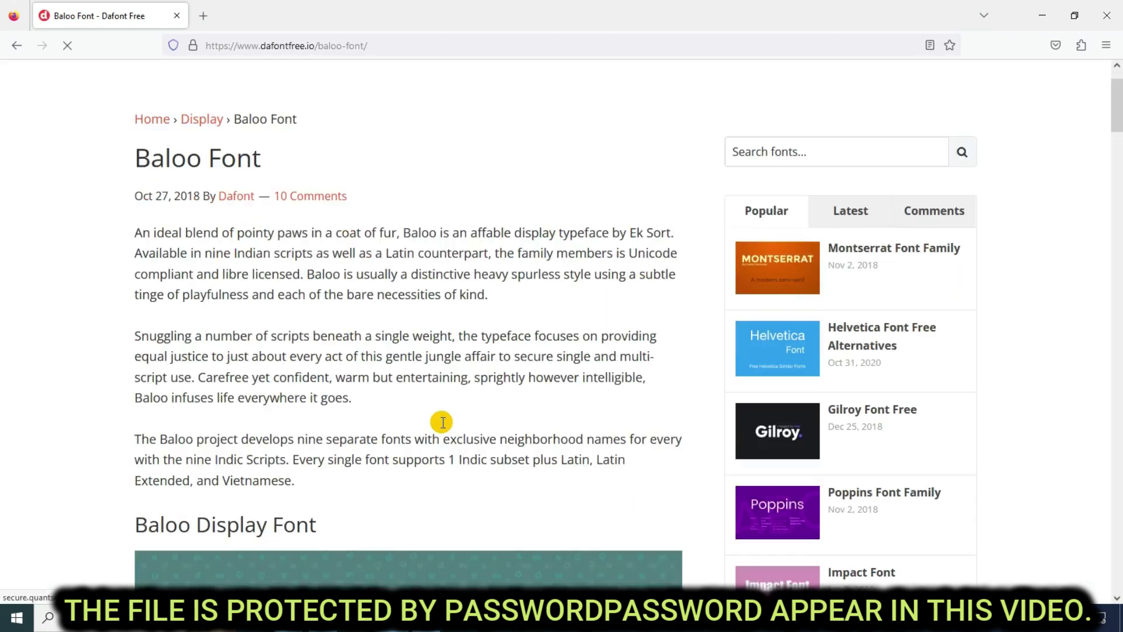
scroll(329, 355, "down", 6)
scroll(328, 358, "down", 7)
scroll(331, 361, "down", 5)
scroll(331, 362, "down", 5)
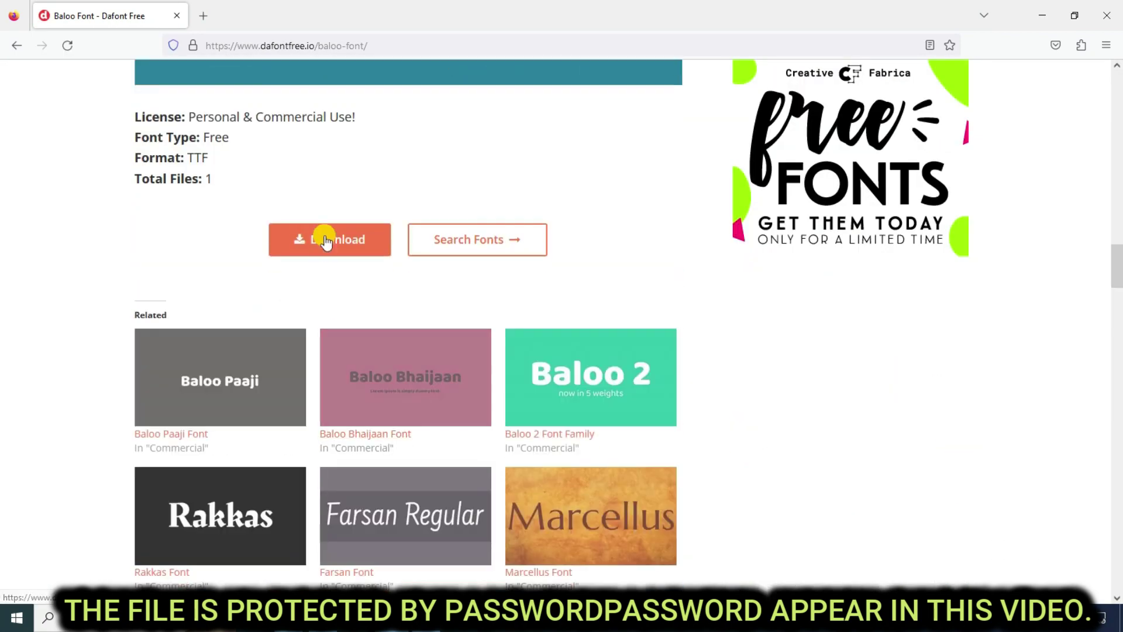
left_click(335, 235)
left_click(150, 11)
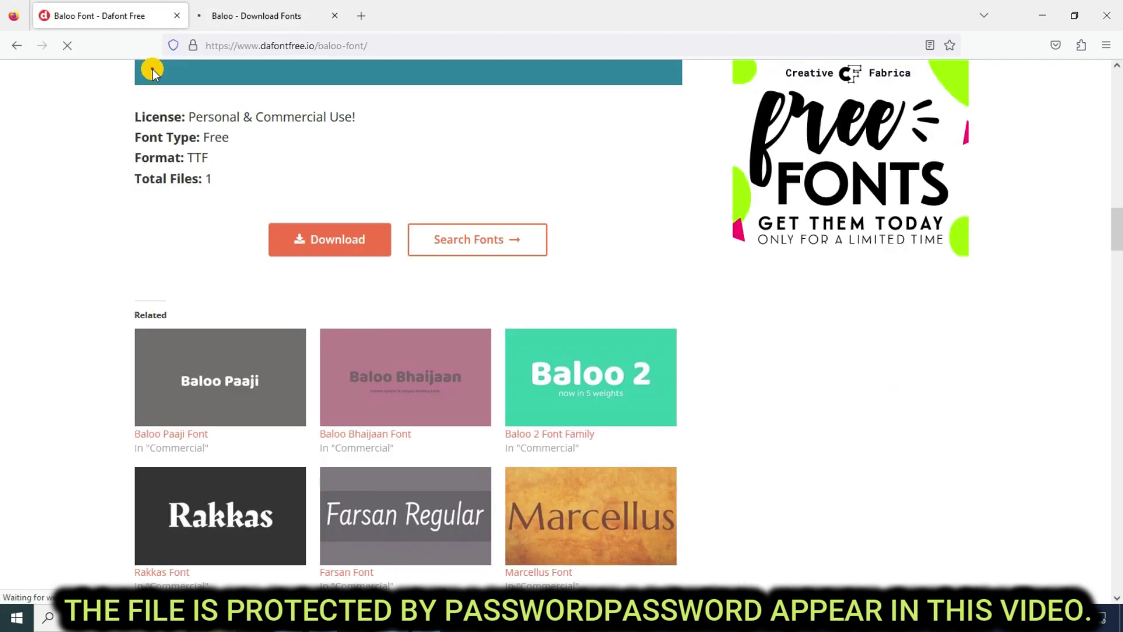
scroll(316, 360, "down", 6)
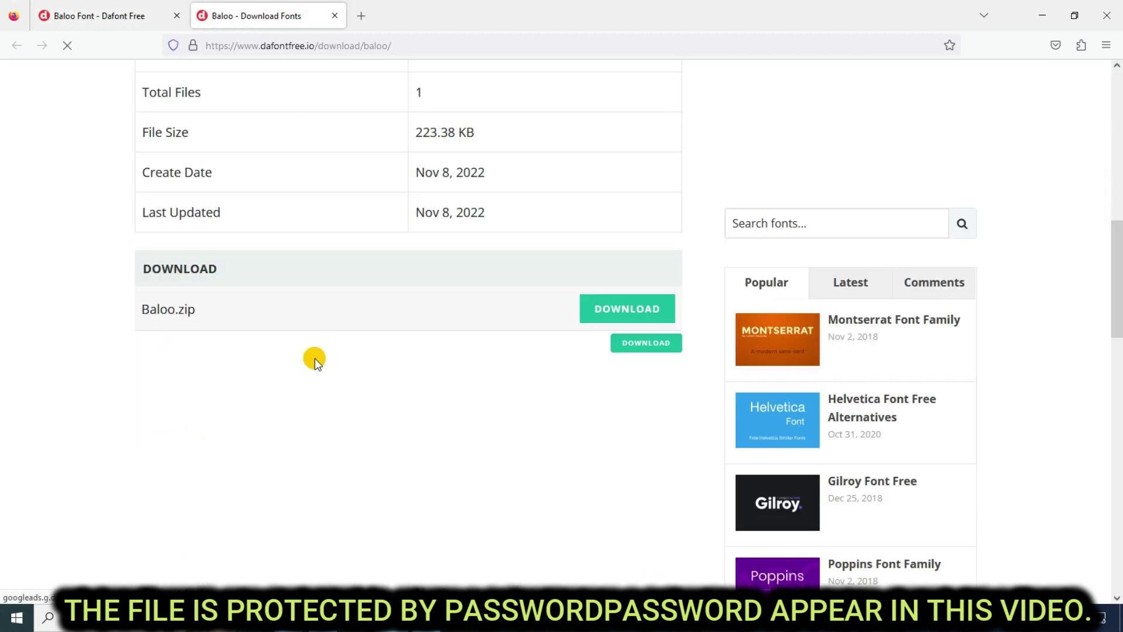
left_click(634, 310)
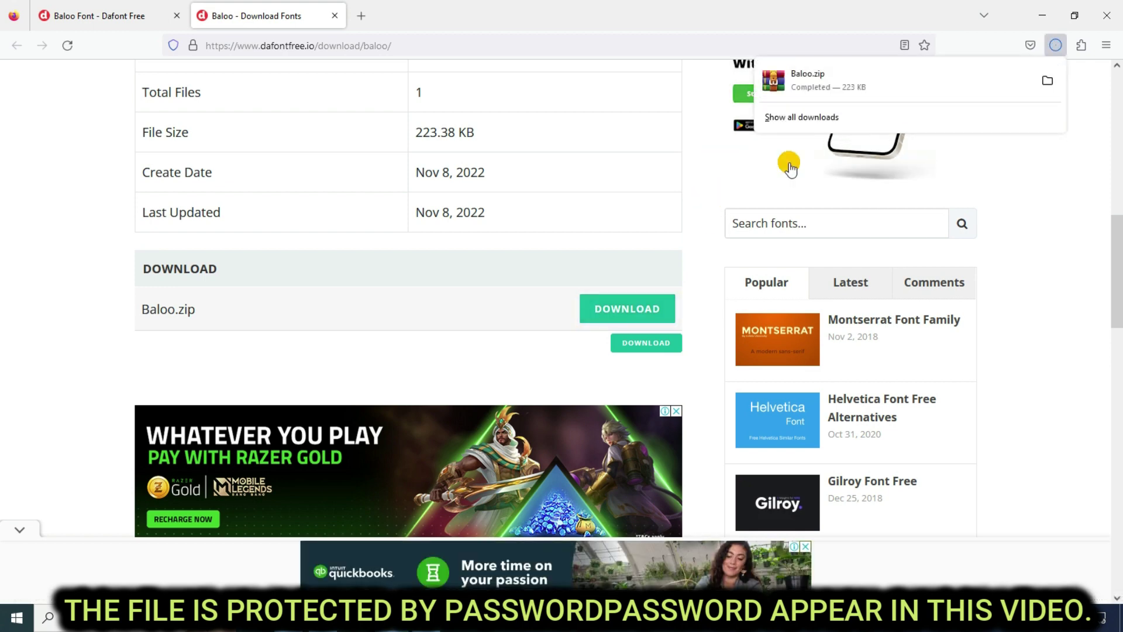
Open Baloo.zip and install the Baloo-Regular.ttf font.
left_click(811, 86)
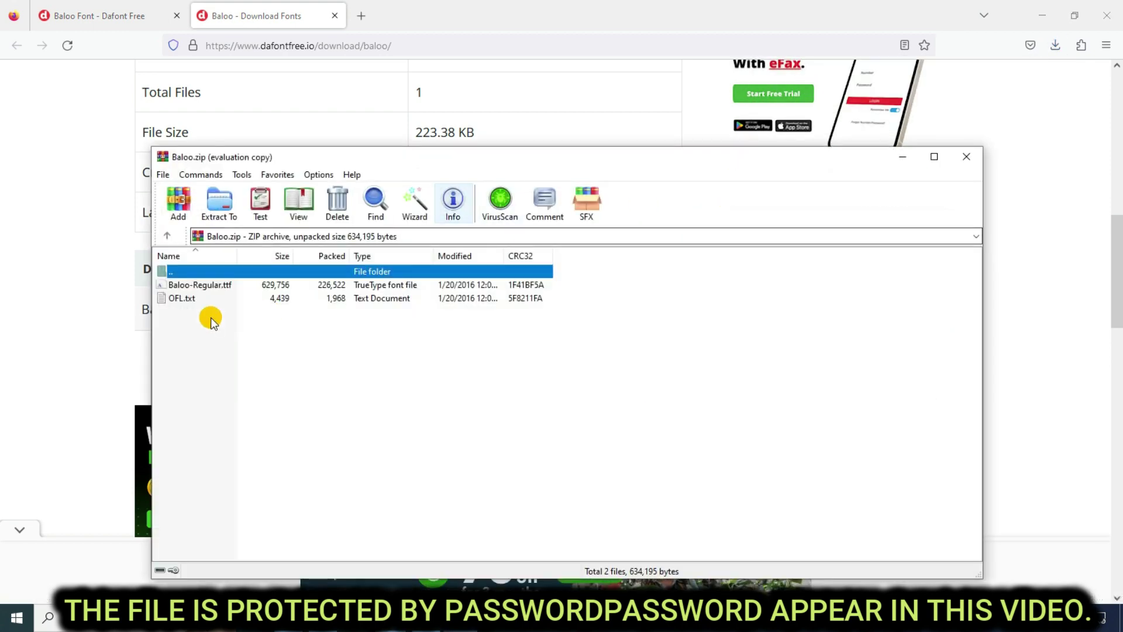
double_click(192, 285)
left_click(171, 143)
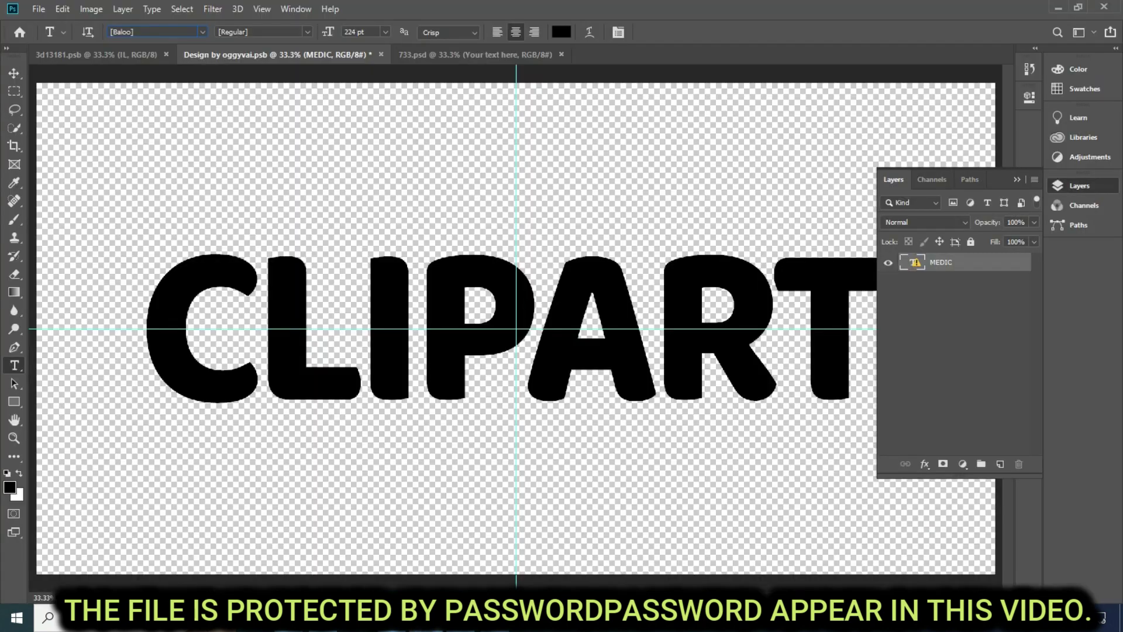
left_click(466, 351)
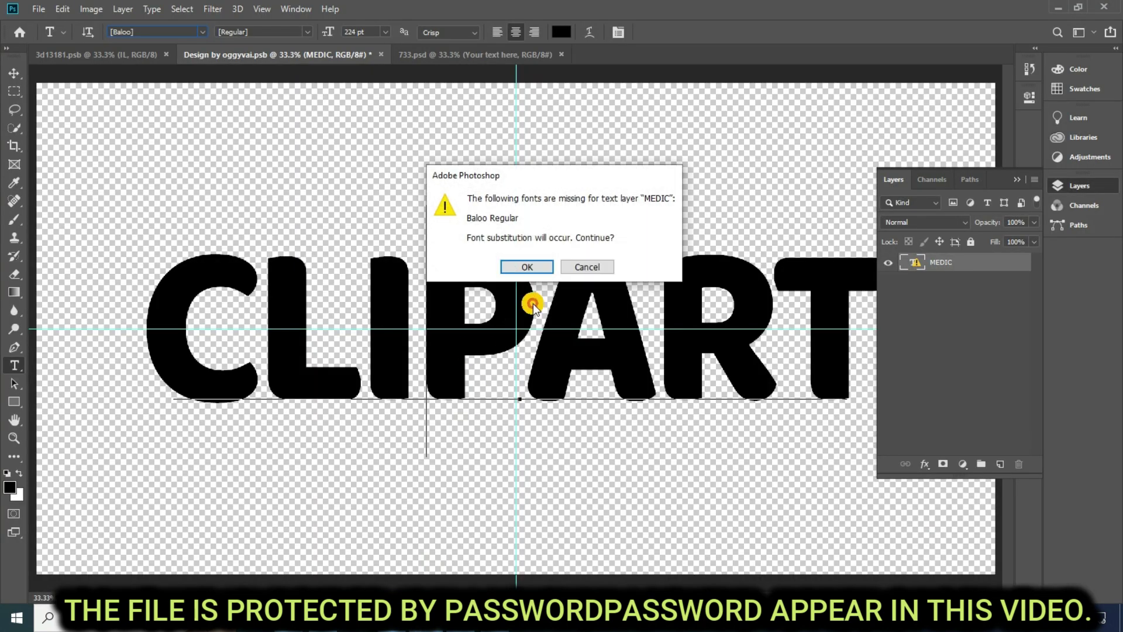
Replace CLIPART with AZHAR in the Baloo font, then bring 3d13181.psb to the front.
left_click(520, 264)
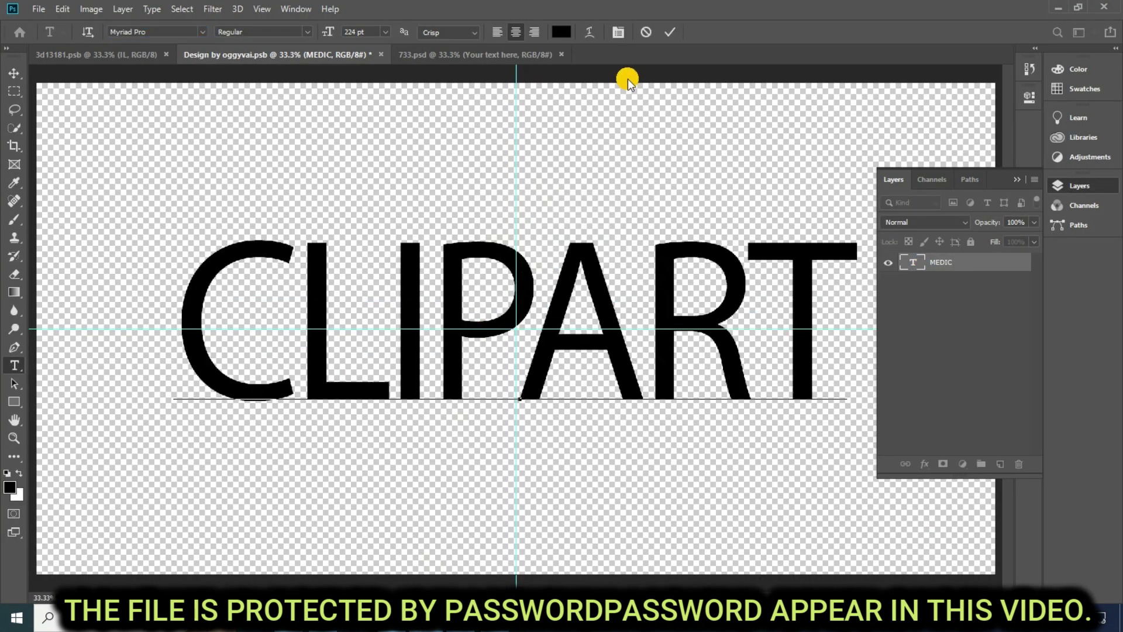
left_click(646, 32)
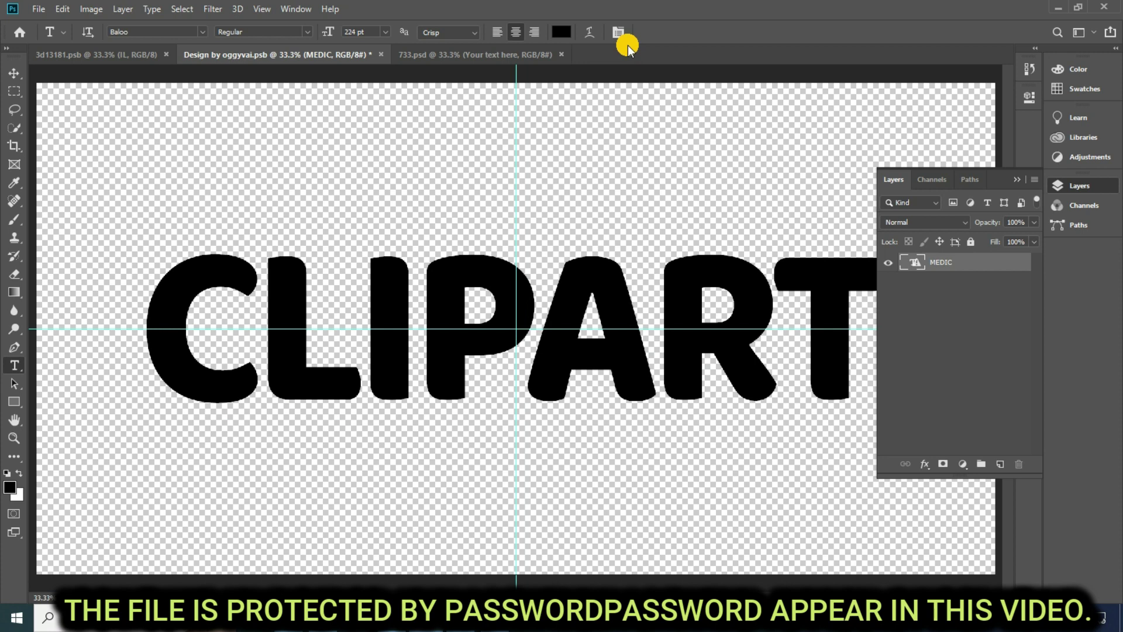
left_click(546, 320)
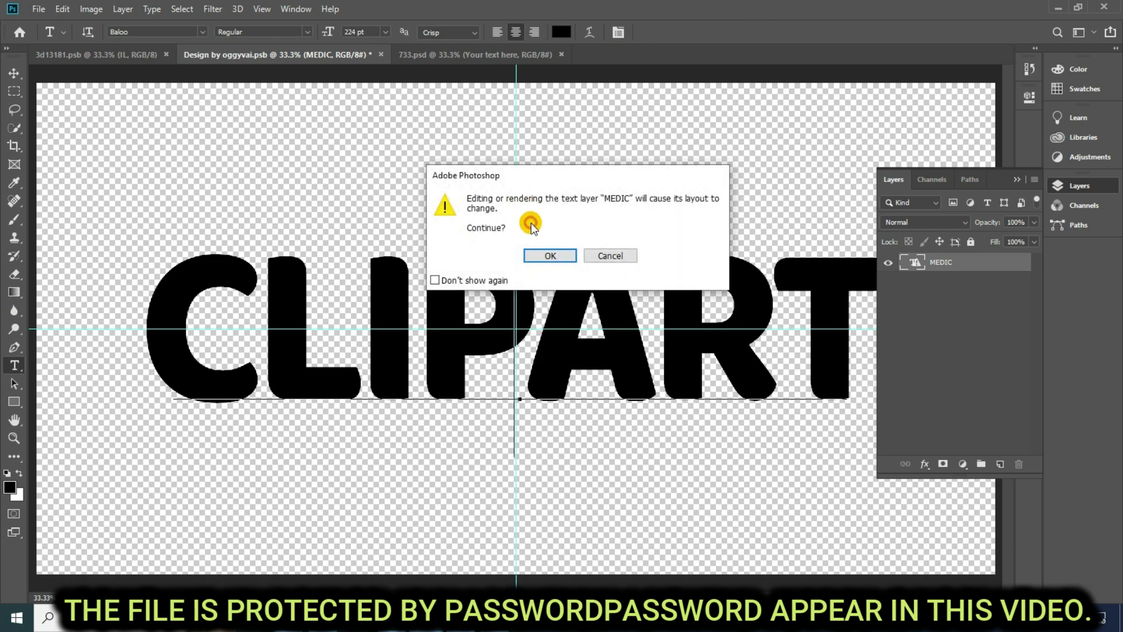
left_click(539, 256)
double_click(490, 324)
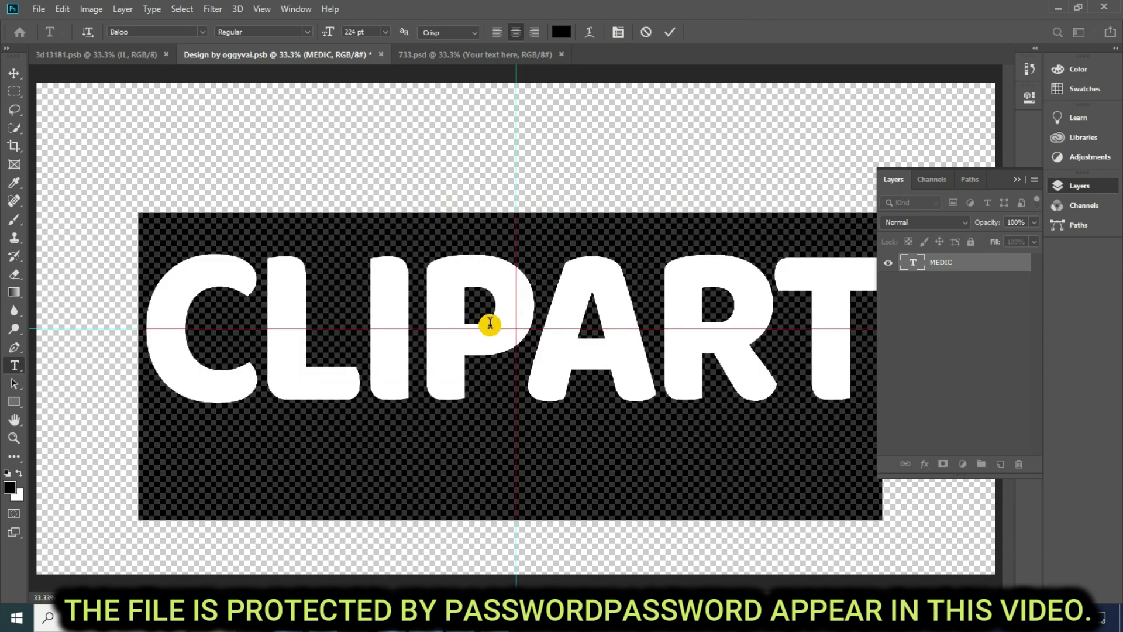
type("AZHAR")
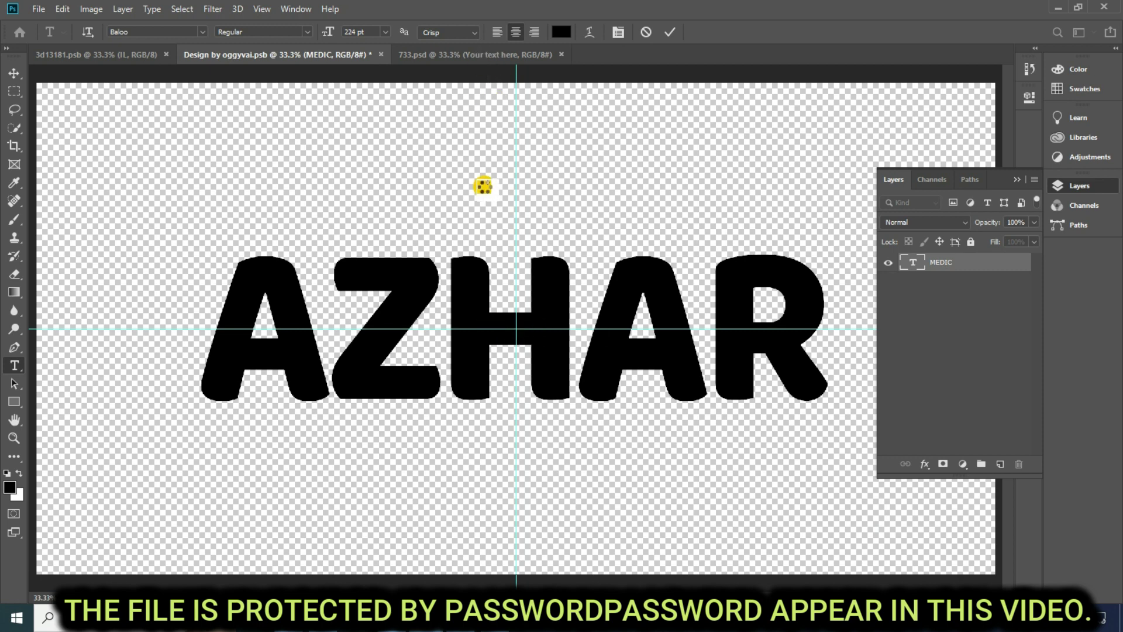
left_click(145, 55)
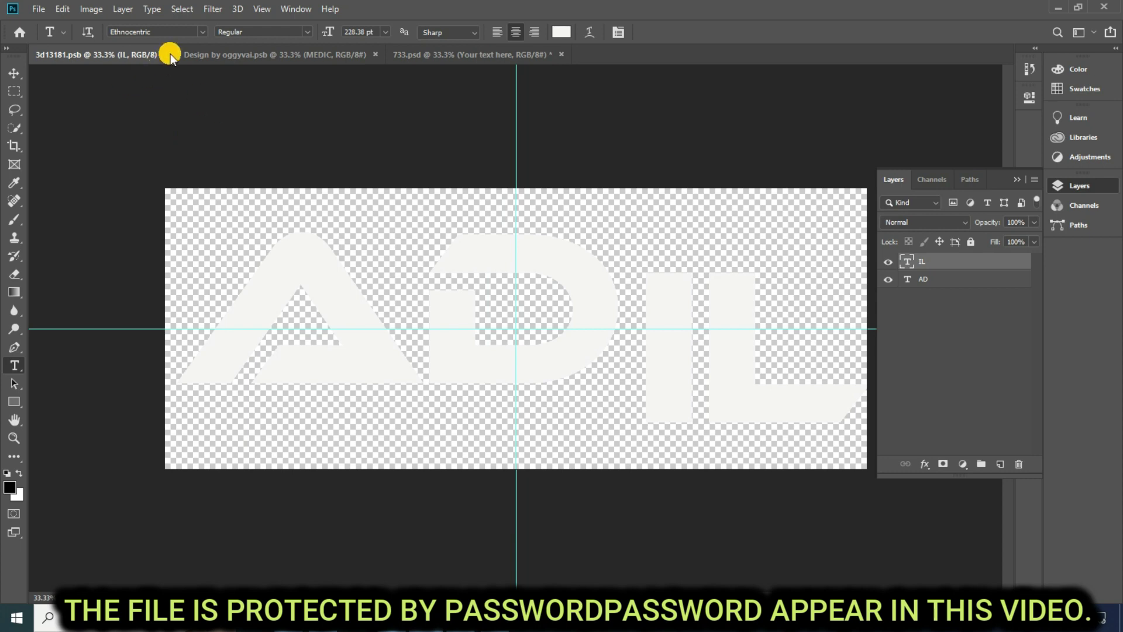
Close 3d13181.psb, zoom in on 733.psd's green AZHAR effect, then fit to screen.
left_click(165, 55)
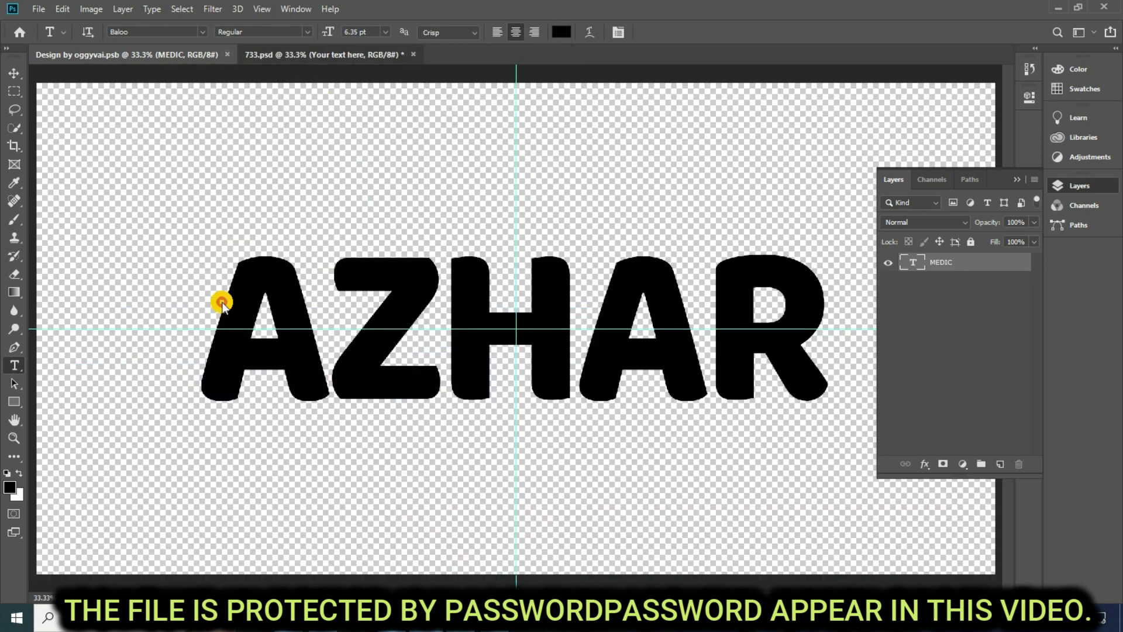
key("ctrl+Tab")
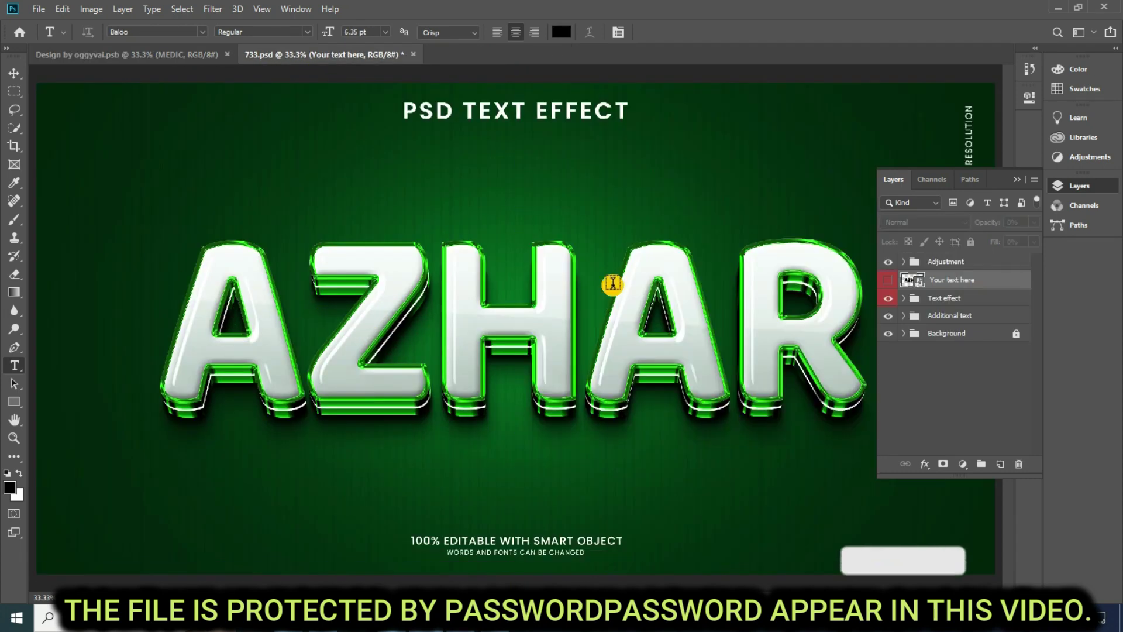
left_click(1057, 186)
left_click(14, 437)
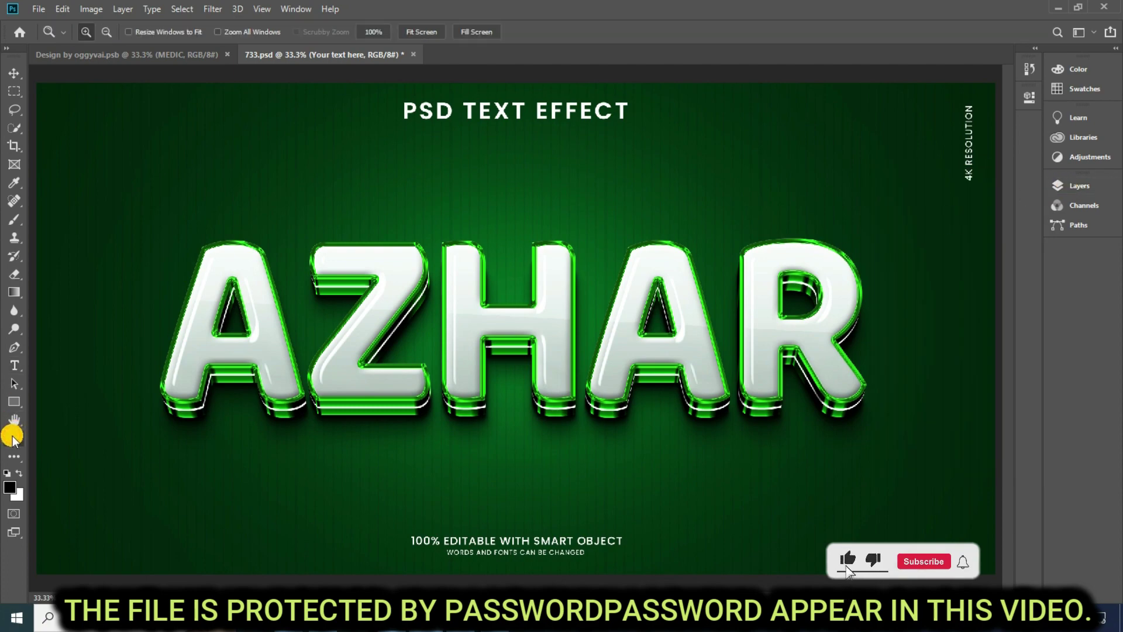
left_click(465, 324)
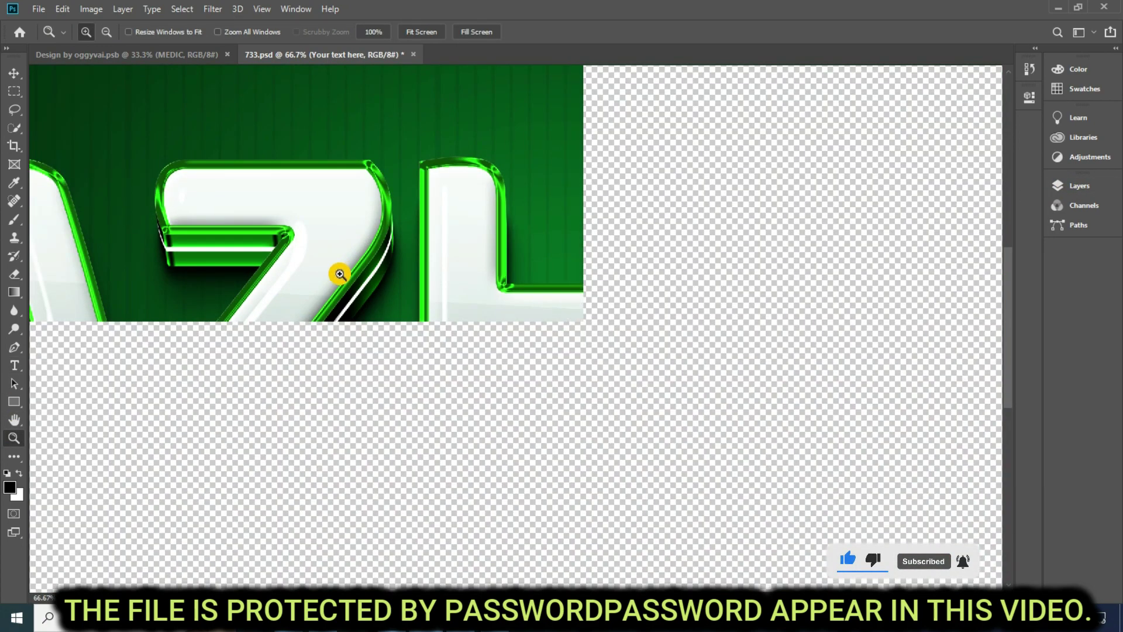
right_click(330, 275)
left_click(358, 281)
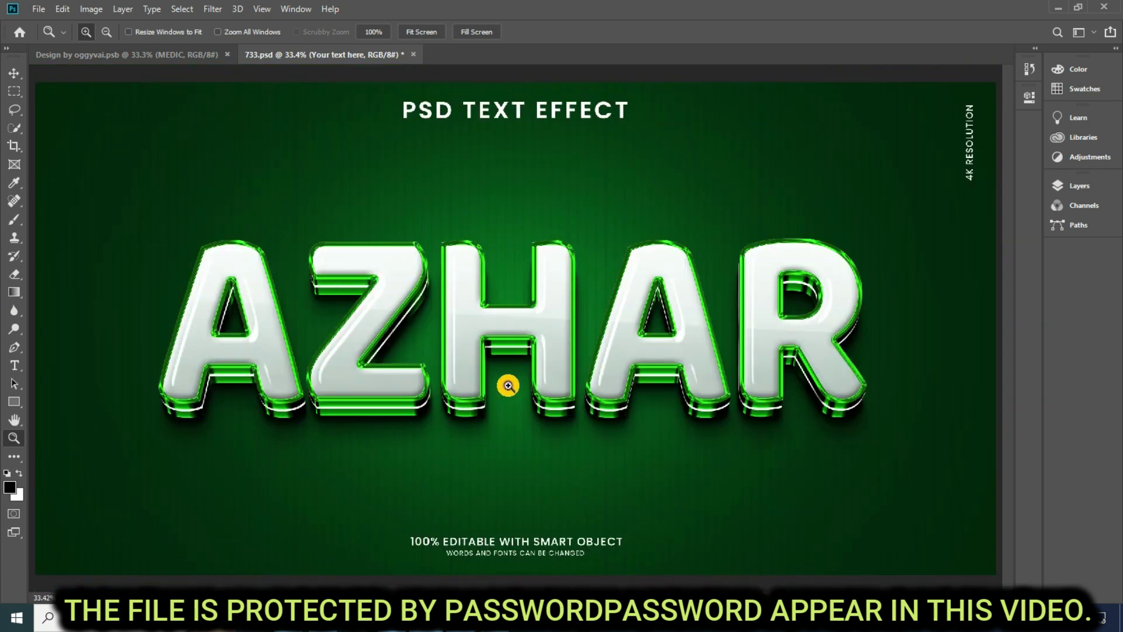
Close 733.psd and open the pink Rose template d331.psd from File Explorer.
left_click(413, 54)
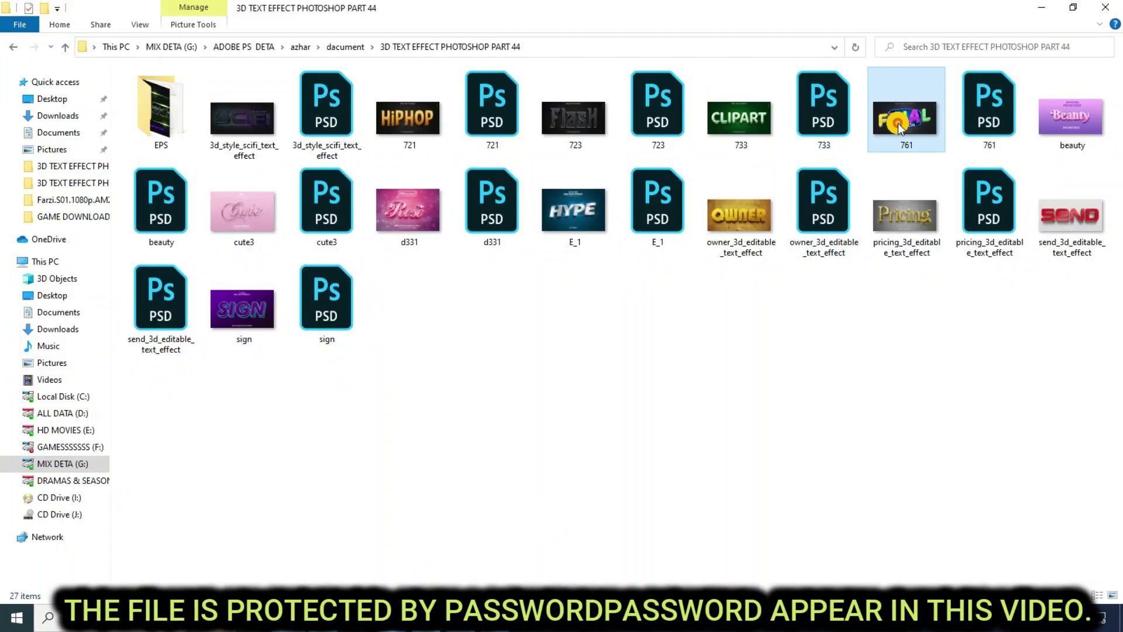
double_click(897, 123)
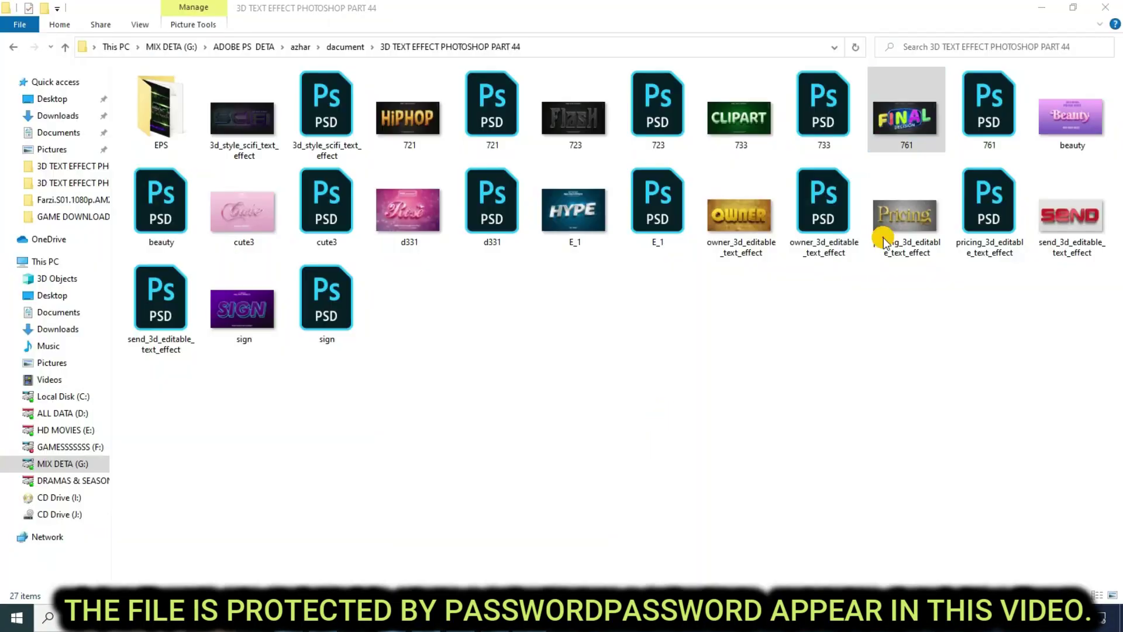
left_click(475, 240)
double_click(488, 219)
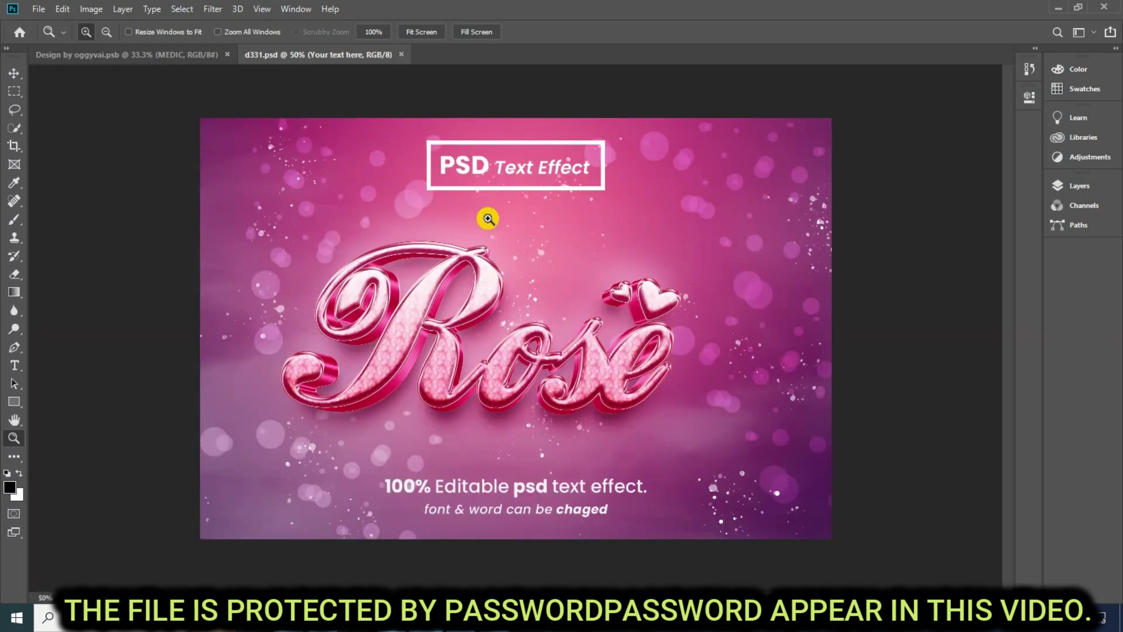
Open the pink template's text smart object and change Rose to the single letter A.
left_click(1073, 186)
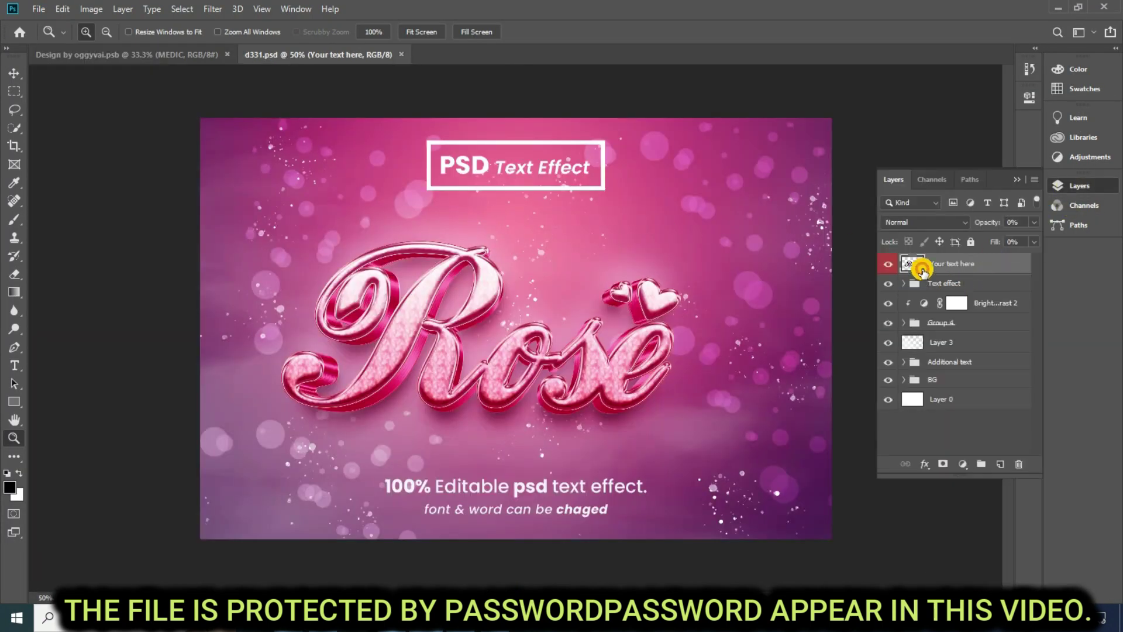
double_click(915, 266)
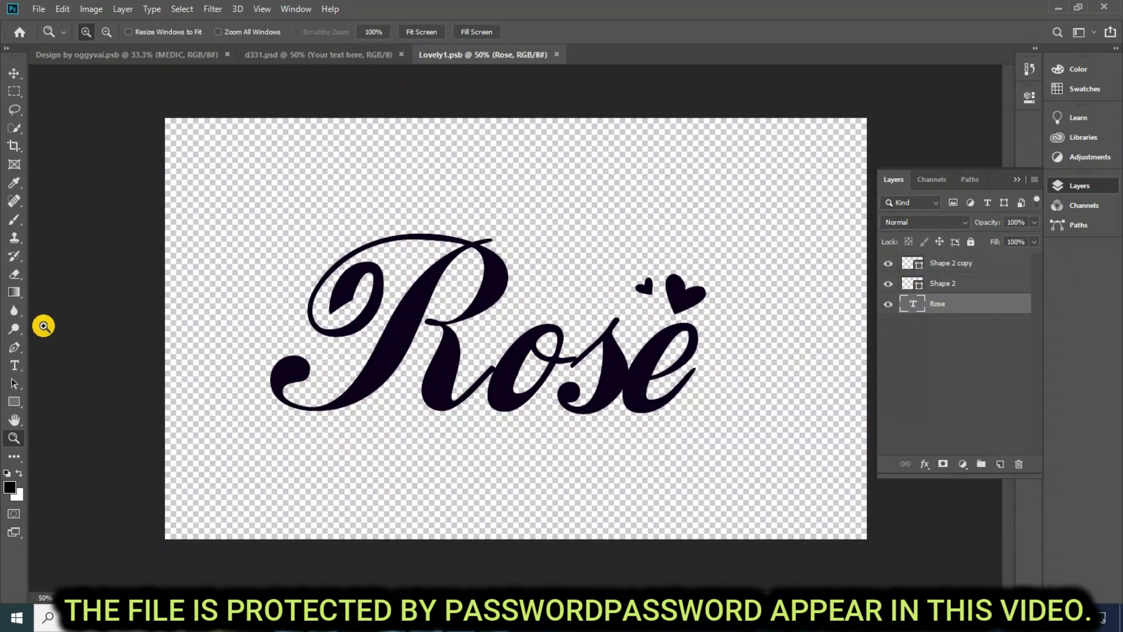
left_click(15, 367)
left_click(450, 319)
double_click(450, 319)
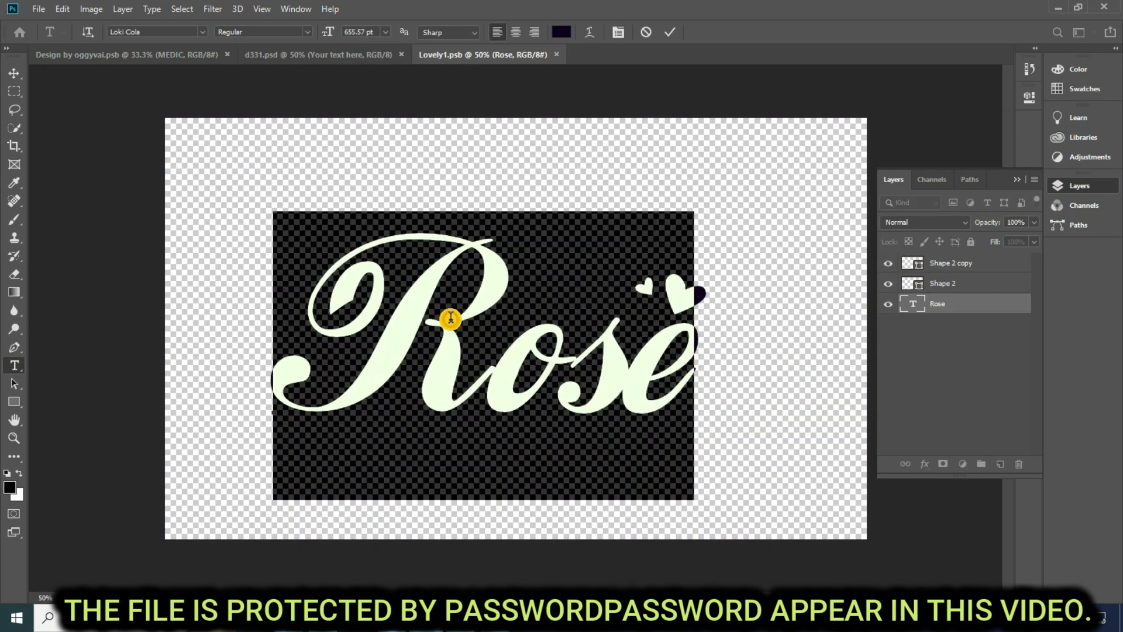
type("Azh")
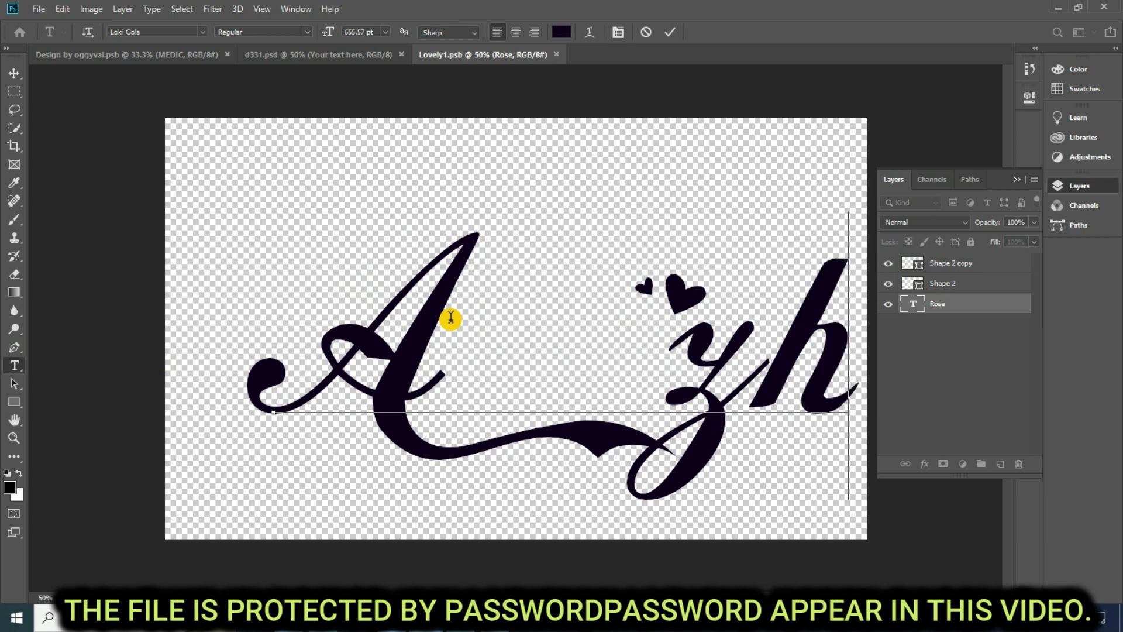
key("BackSpace")
key("BackSpace")
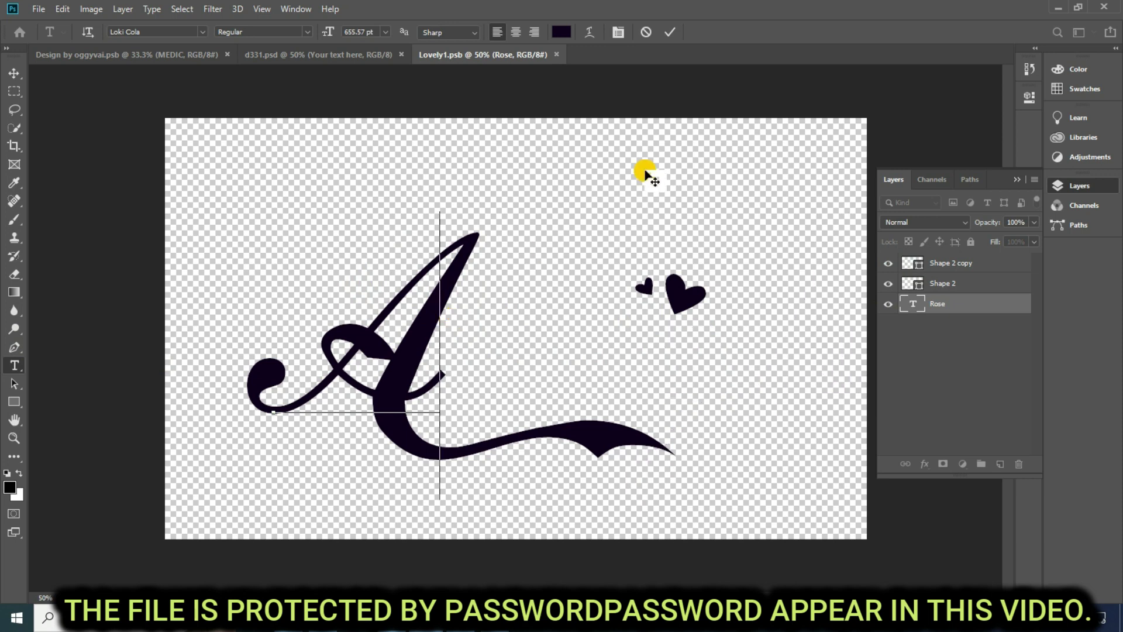
left_click(665, 32)
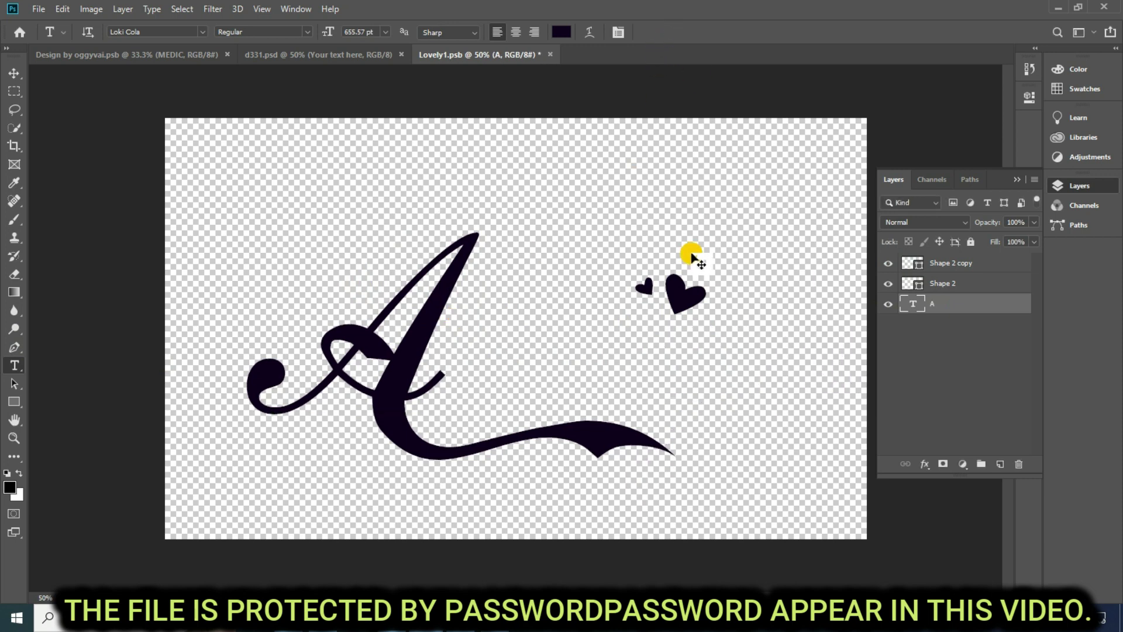
Duplicate the A layer, retype it as zhar beside A, and save the smart object.
key("ctrl+j")
left_click_drag(402, 374, 546, 351)
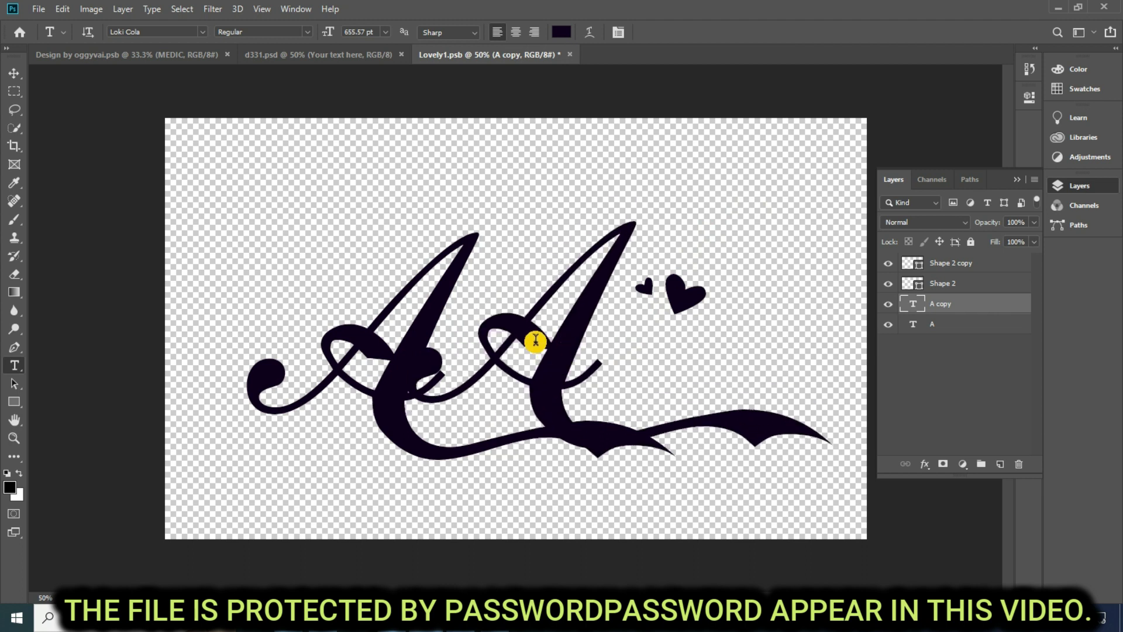
left_click(535, 344)
key("ctrl+a")
type("zhar")
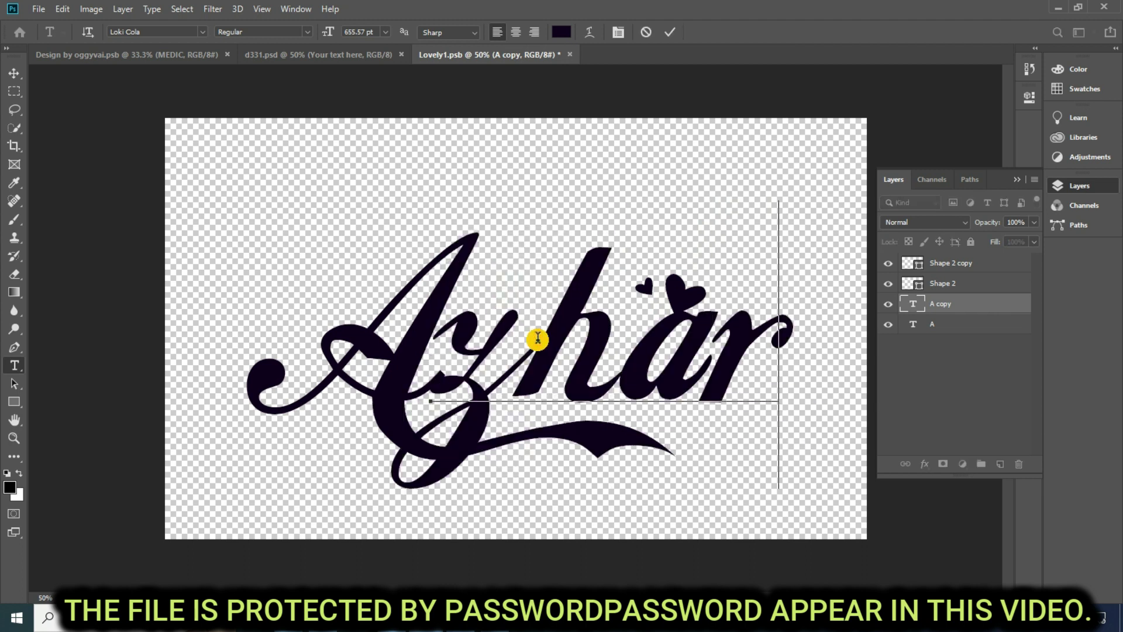
left_click_drag(582, 338, 599, 343)
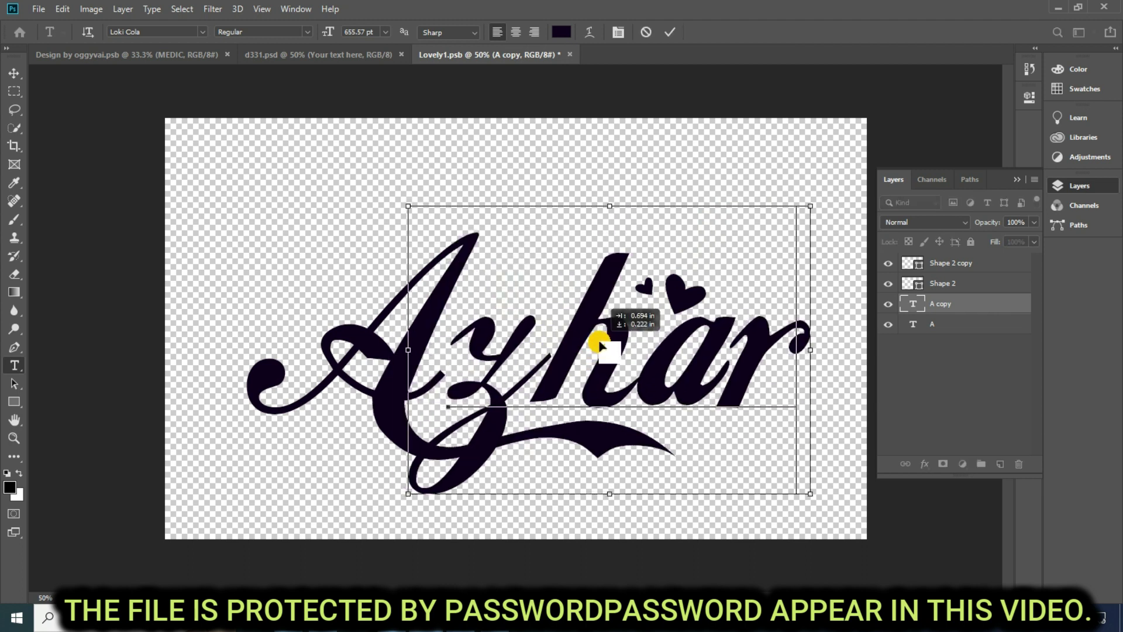
left_click(600, 343)
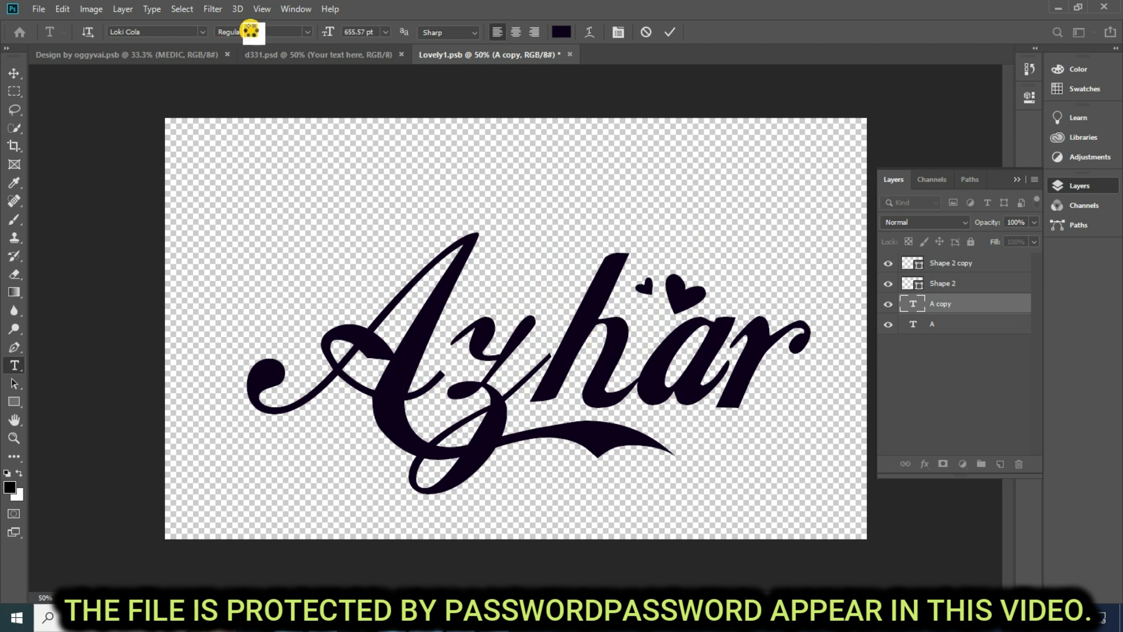
key("ctrl+s")
Back in d331.psd, zoom in on the pink Azhar lettering, fit to screen, and close it.
key("ctrl+shift+Tab")
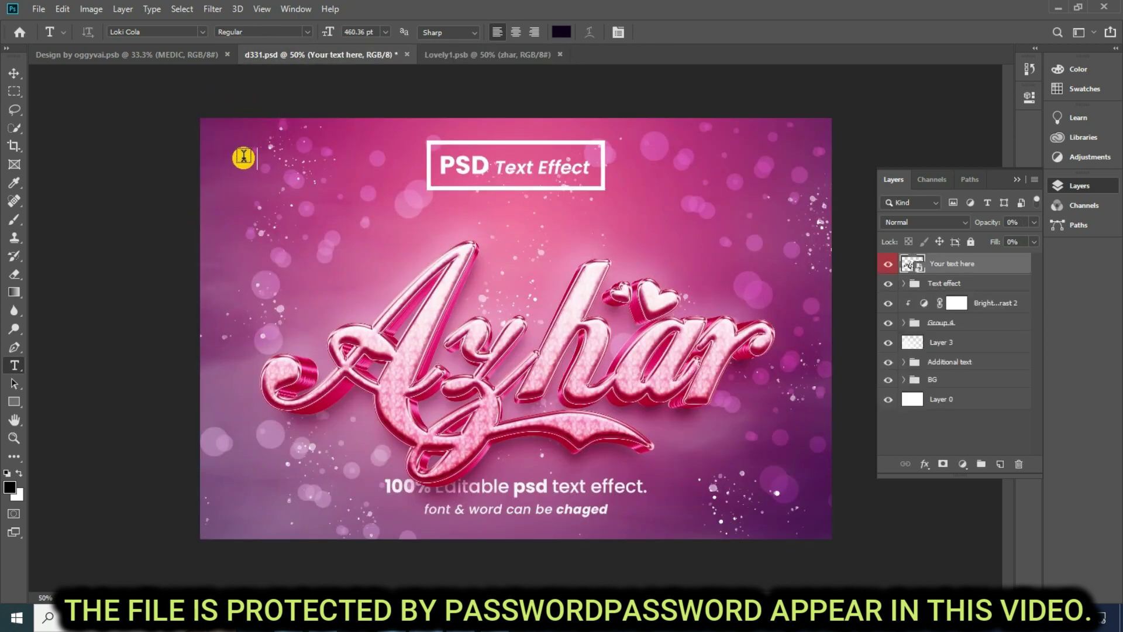
left_click(13, 438)
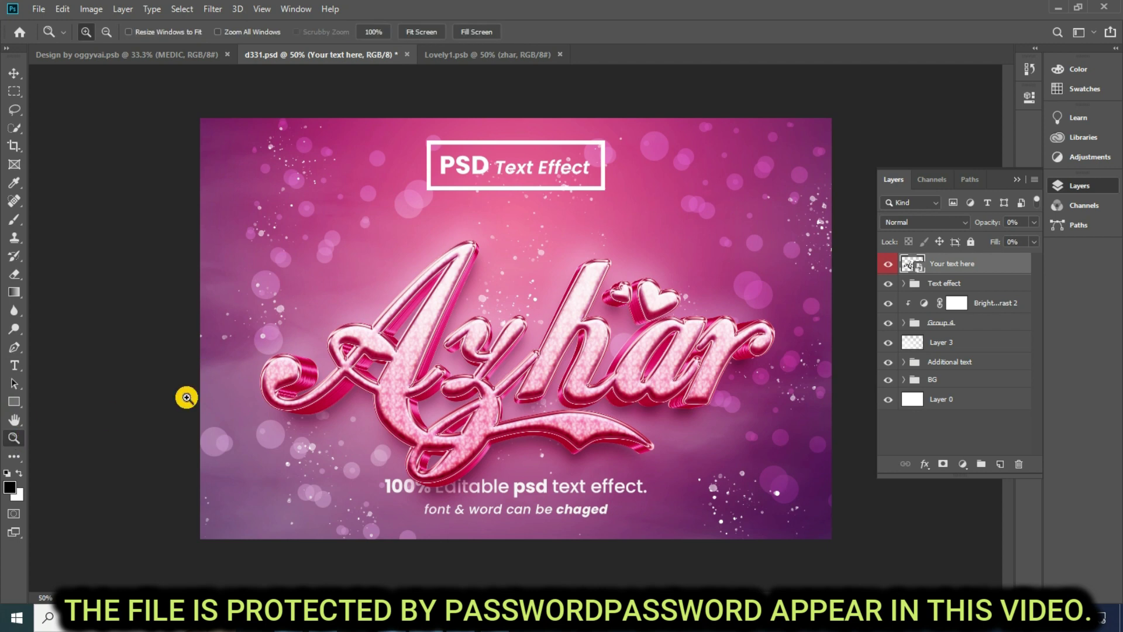
left_click(509, 299)
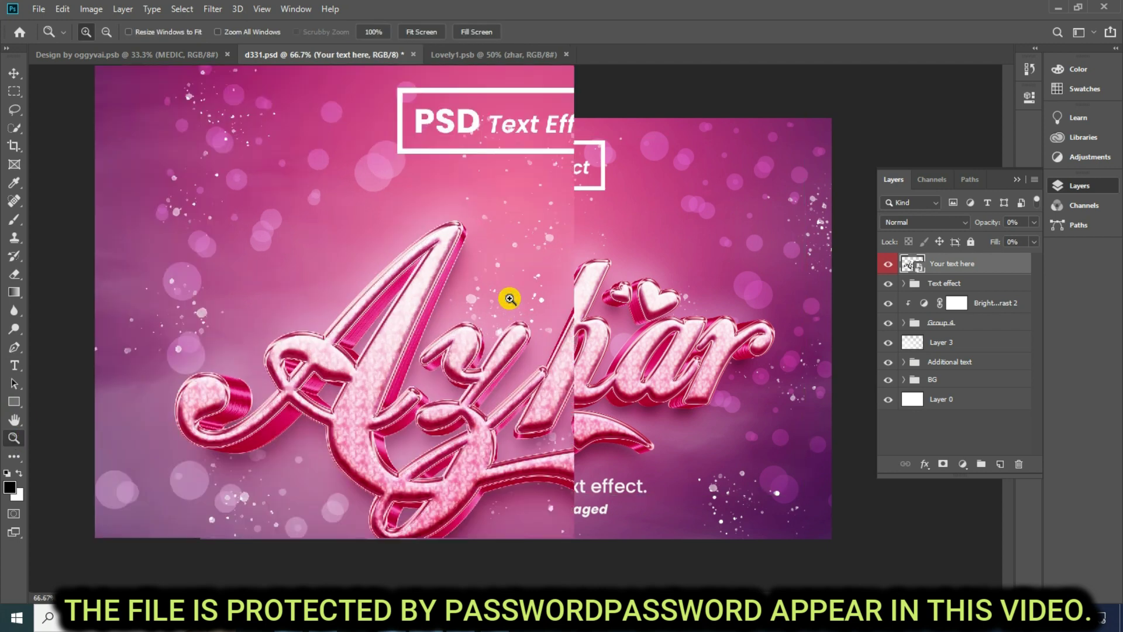
right_click(455, 267)
left_click(463, 262)
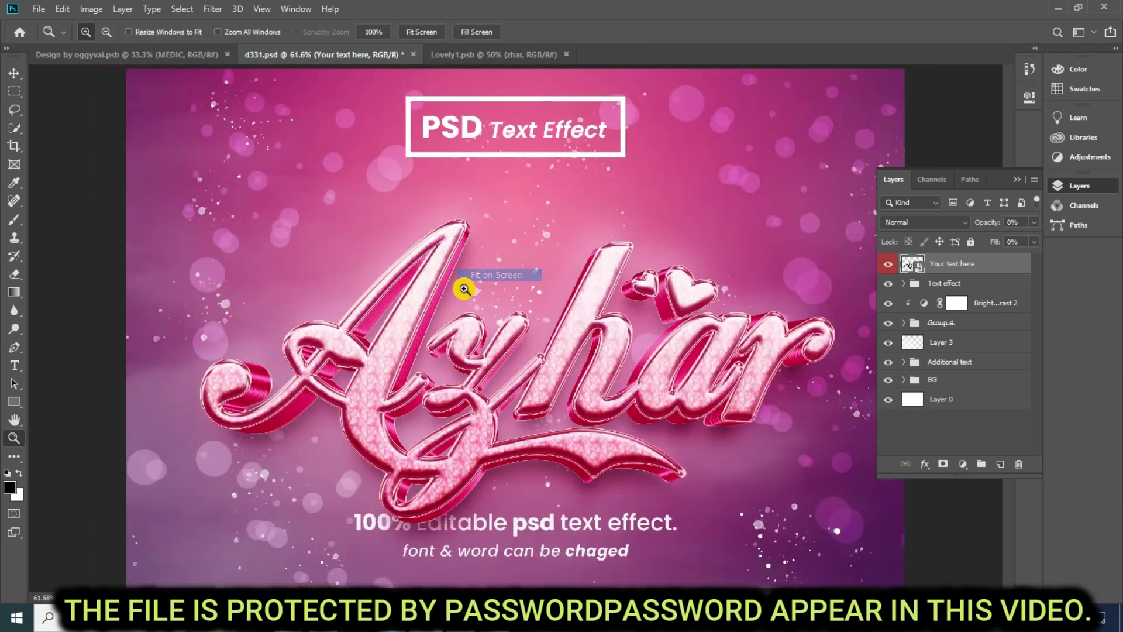
left_click(413, 54)
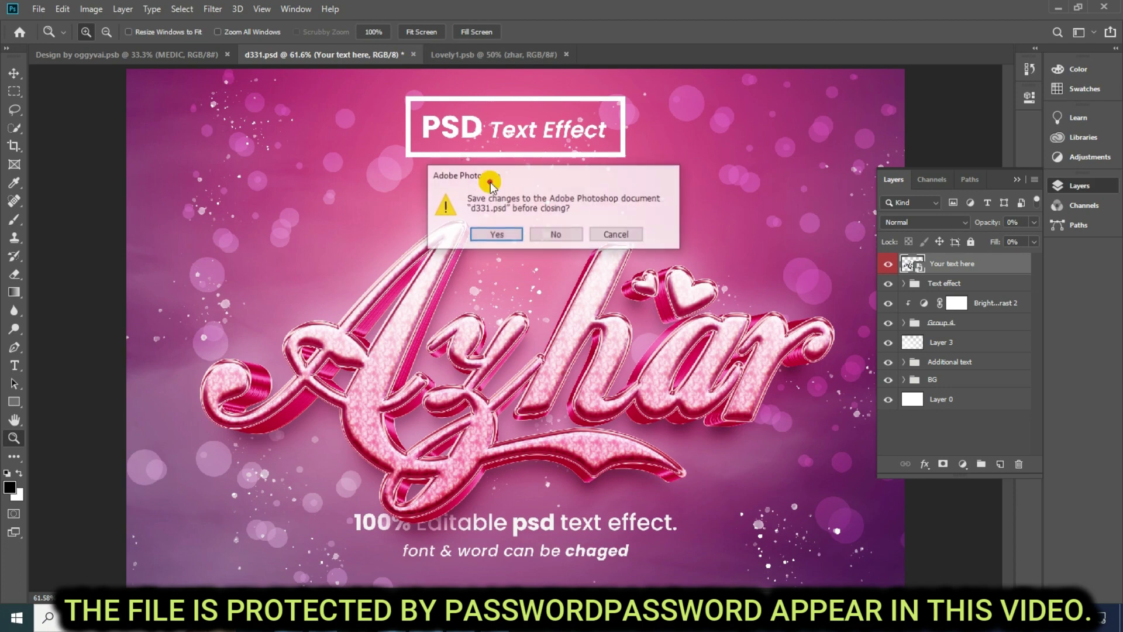
Discard d331.psd changes, open E_1.psd, and select its REPLACE HERE layer.
left_click(560, 232)
left_click(228, 54)
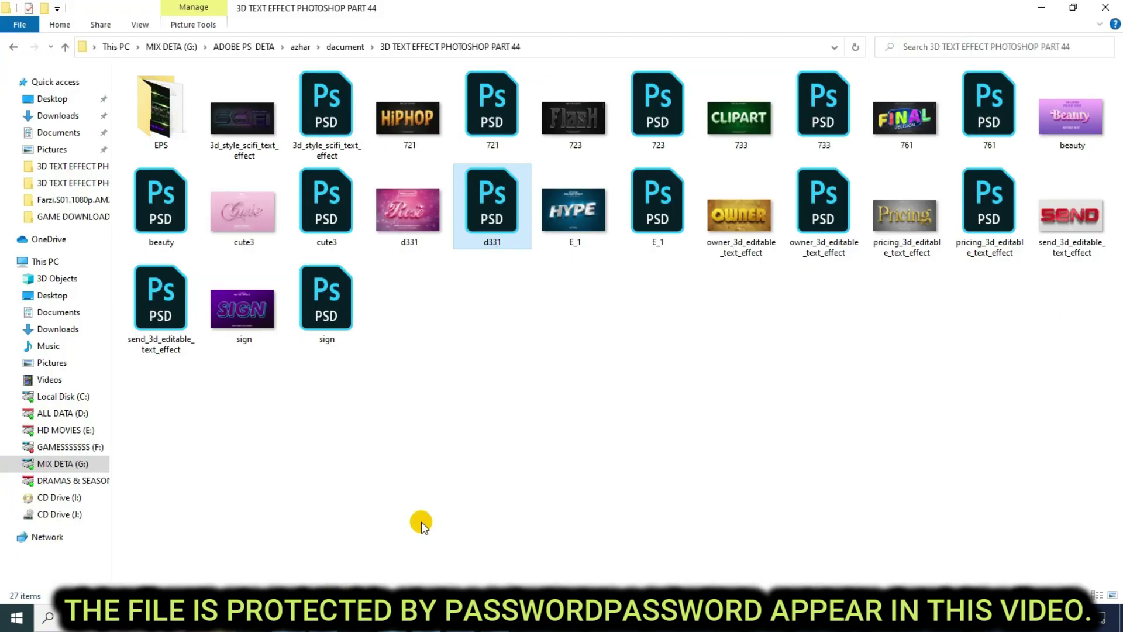
left_click(642, 209)
double_click(641, 210)
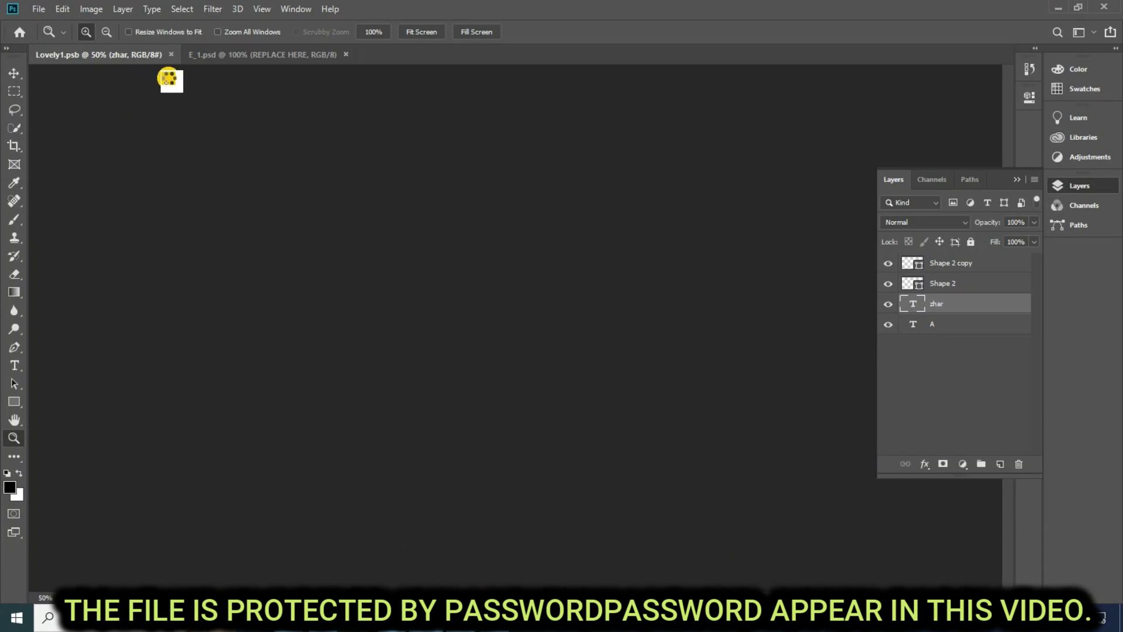
left_click(171, 53)
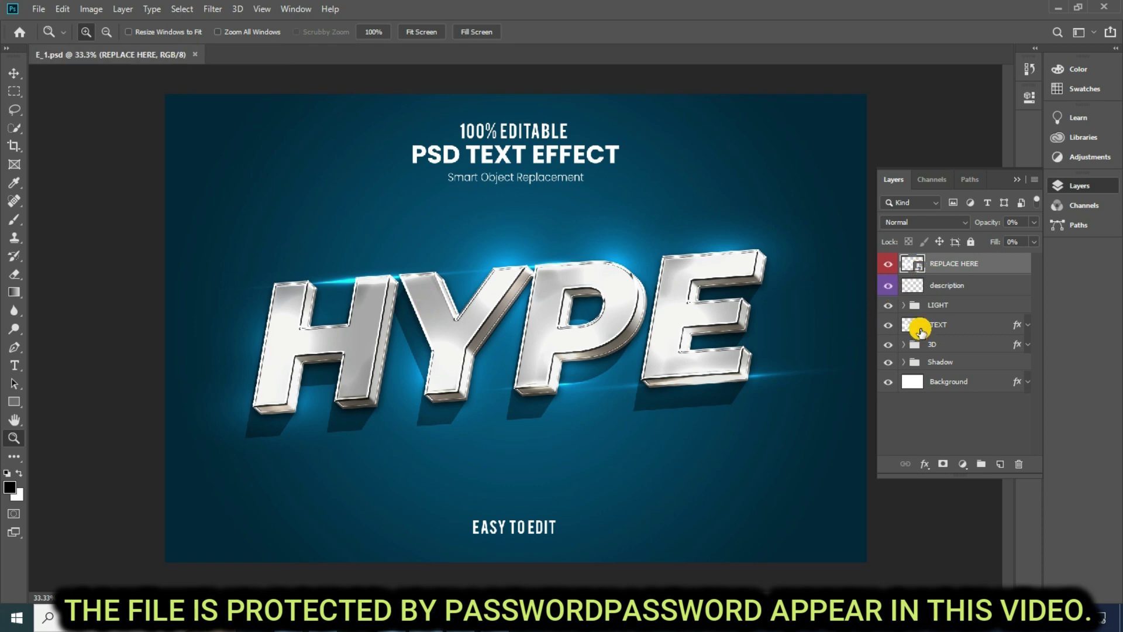
left_click(920, 331)
Open the REPLACE HERE smart object and replace the HYPE text with AZHAR.
double_click(918, 264)
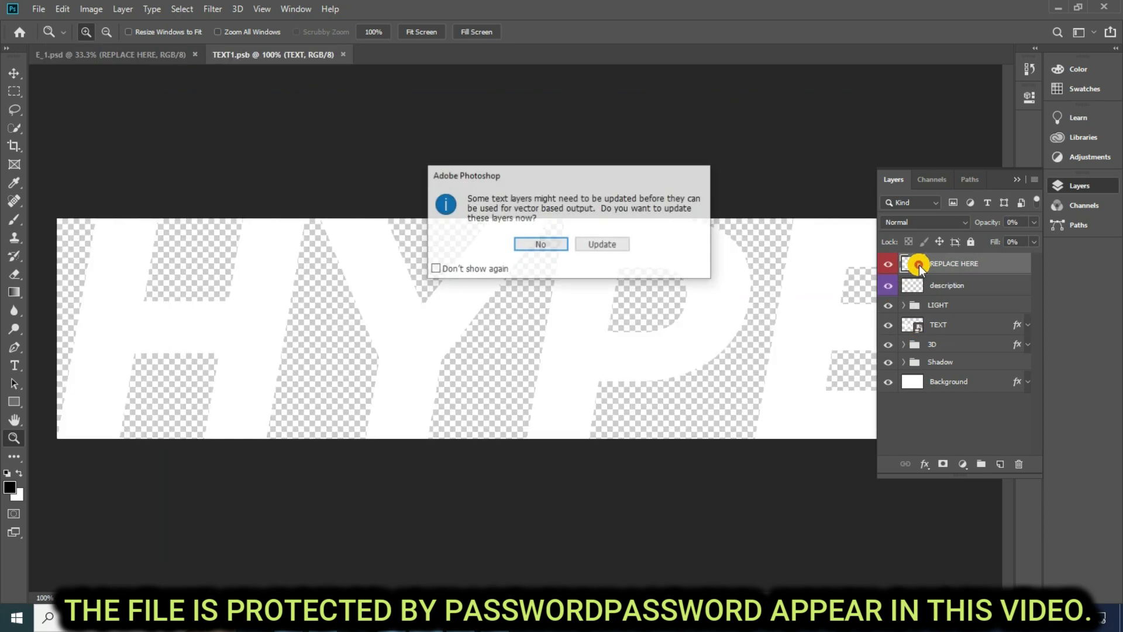
left_click(547, 243)
left_click(603, 243)
left_click(68, 349, "alt")
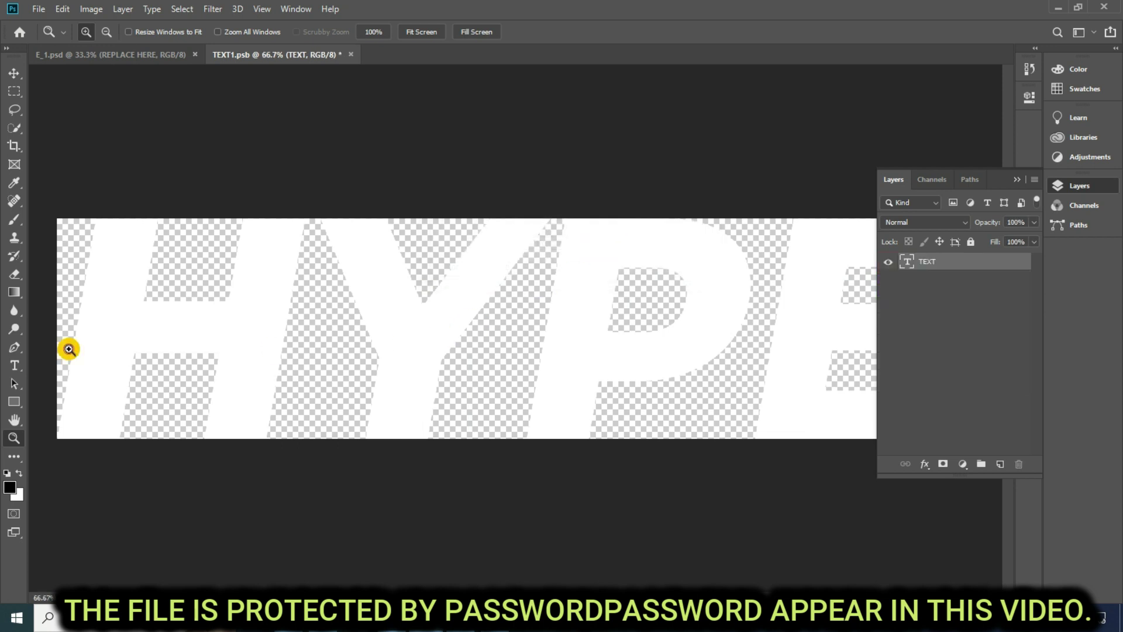
left_click(14, 378)
left_click(14, 365)
left_click(433, 338)
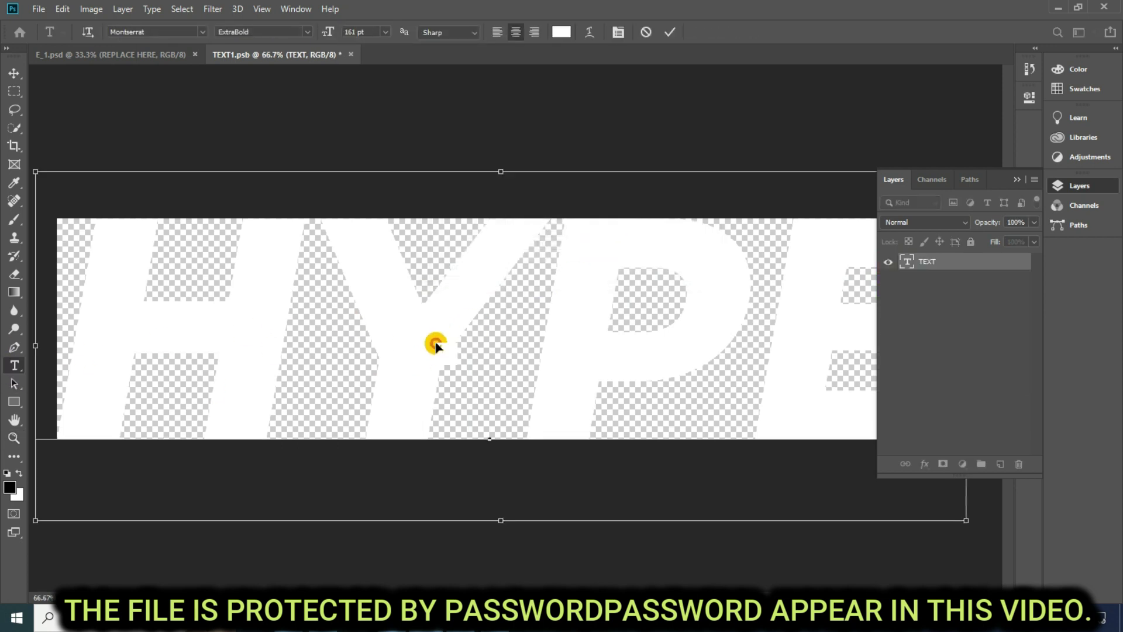
key("ctrl+a")
type("AZHA")
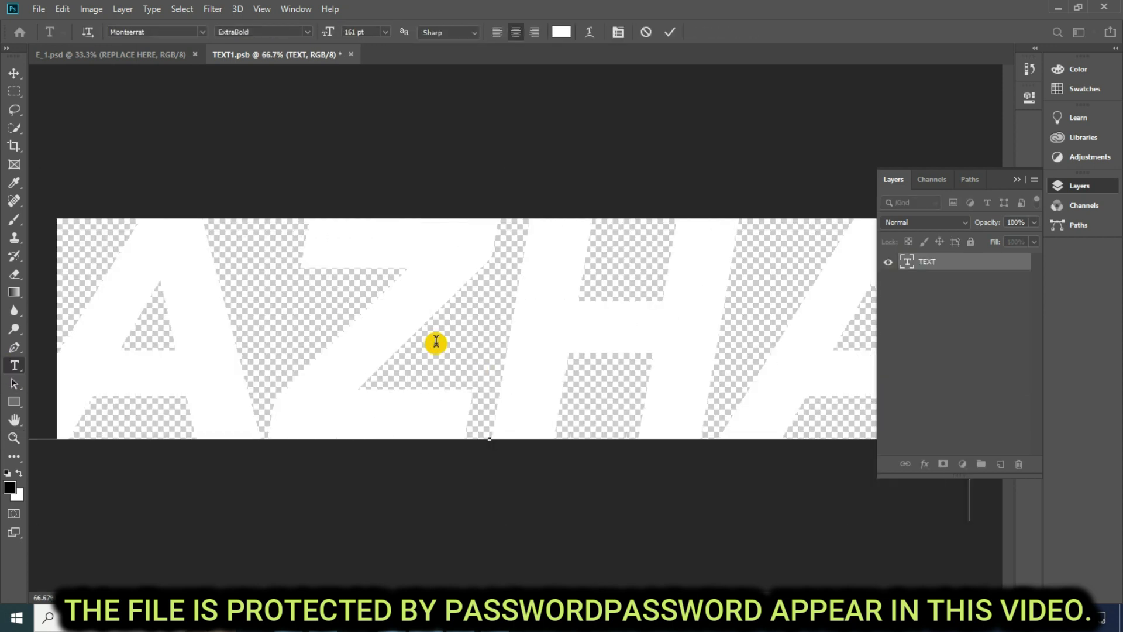
type("R")
Shrink AZHAR from 161 pt to 105 pt, move it up, commit, and return to E_1.psd.
key("ctrl+a")
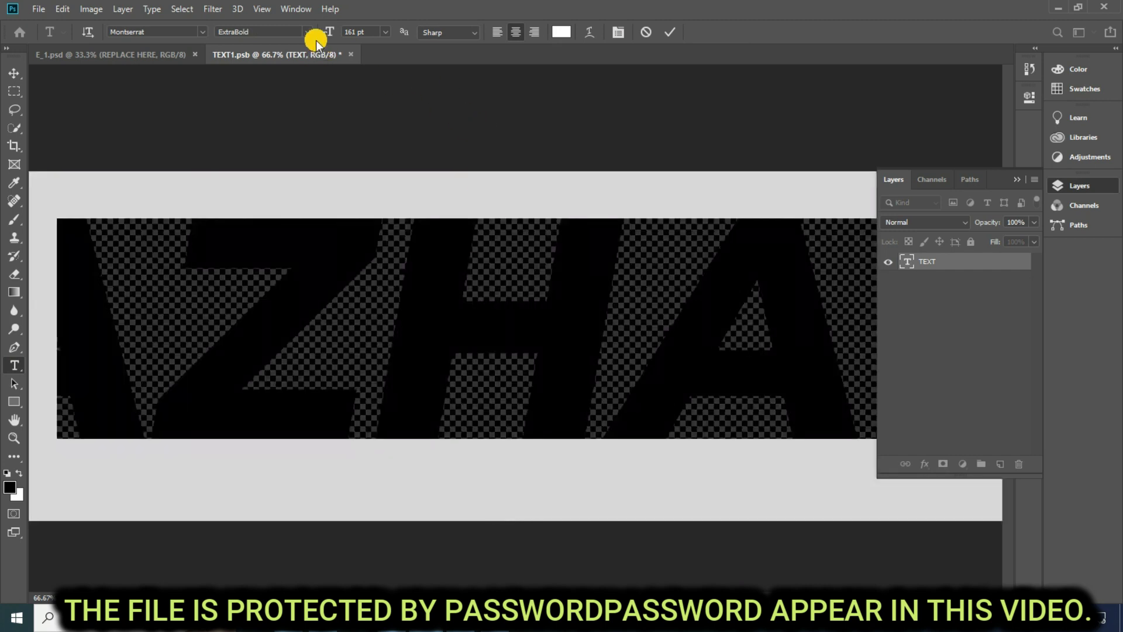
left_click_drag(329, 30, 290, 39)
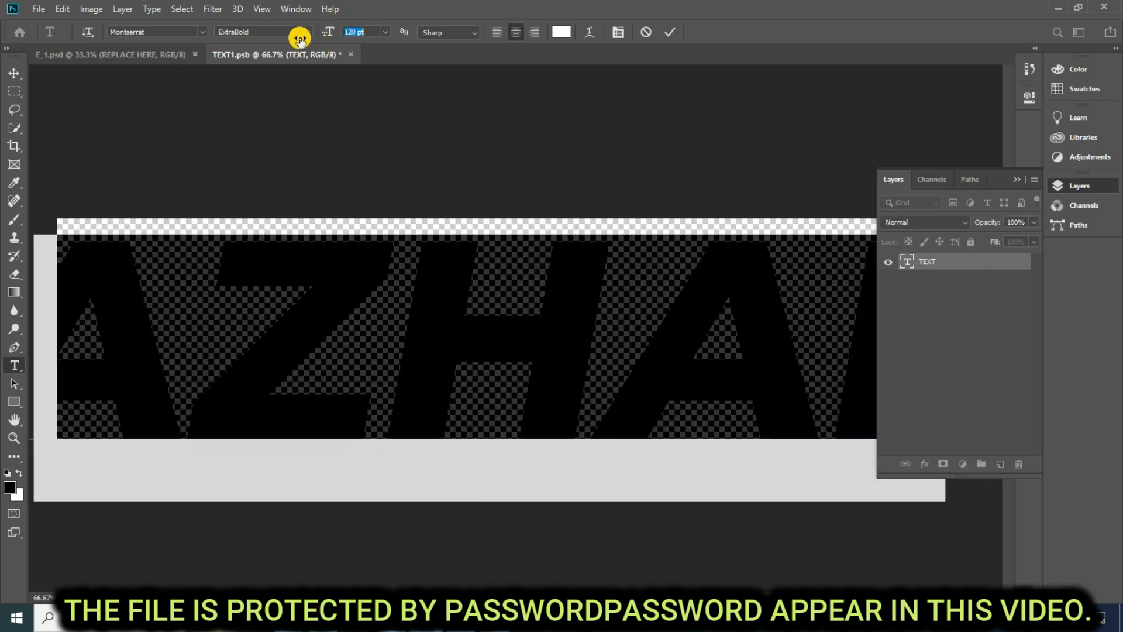
type("105")
left_click_drag(431, 338, 424, 316)
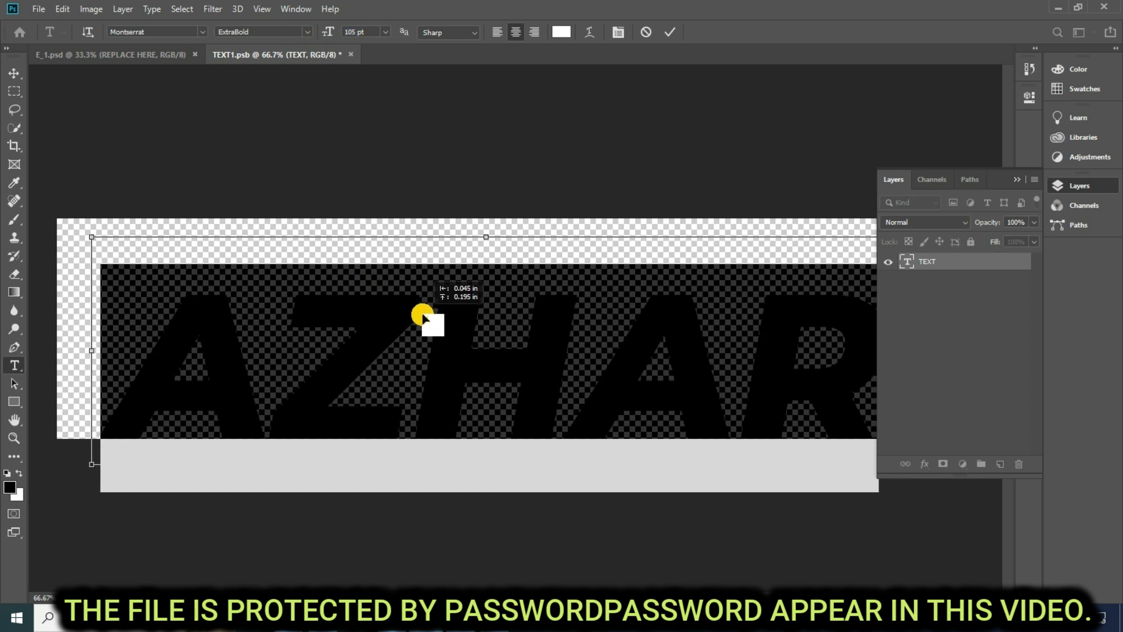
key("ctrl+Return")
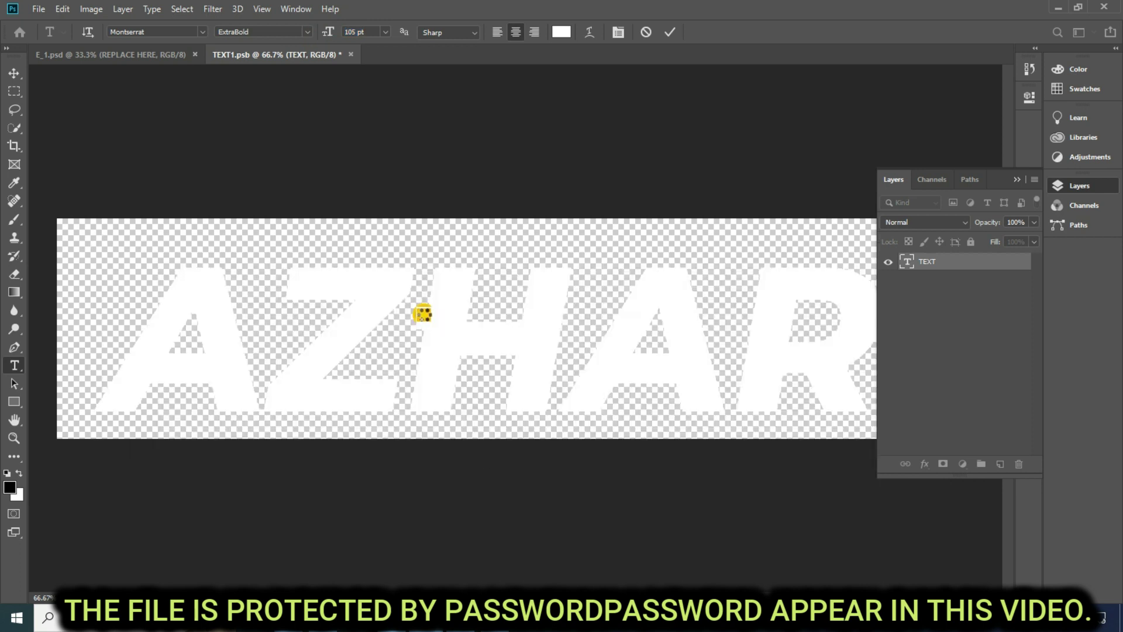
left_click(158, 54)
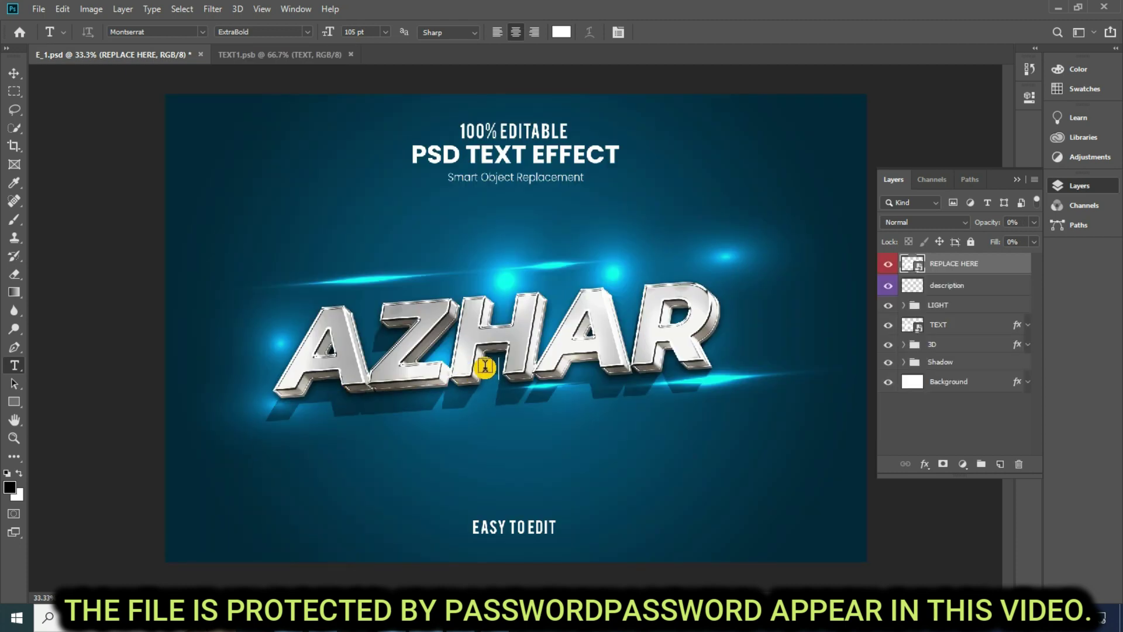
Zoom in on the chrome AZHAR text, fit to screen, and close E_1.psd without saving.
left_click(14, 438)
left_click(557, 337)
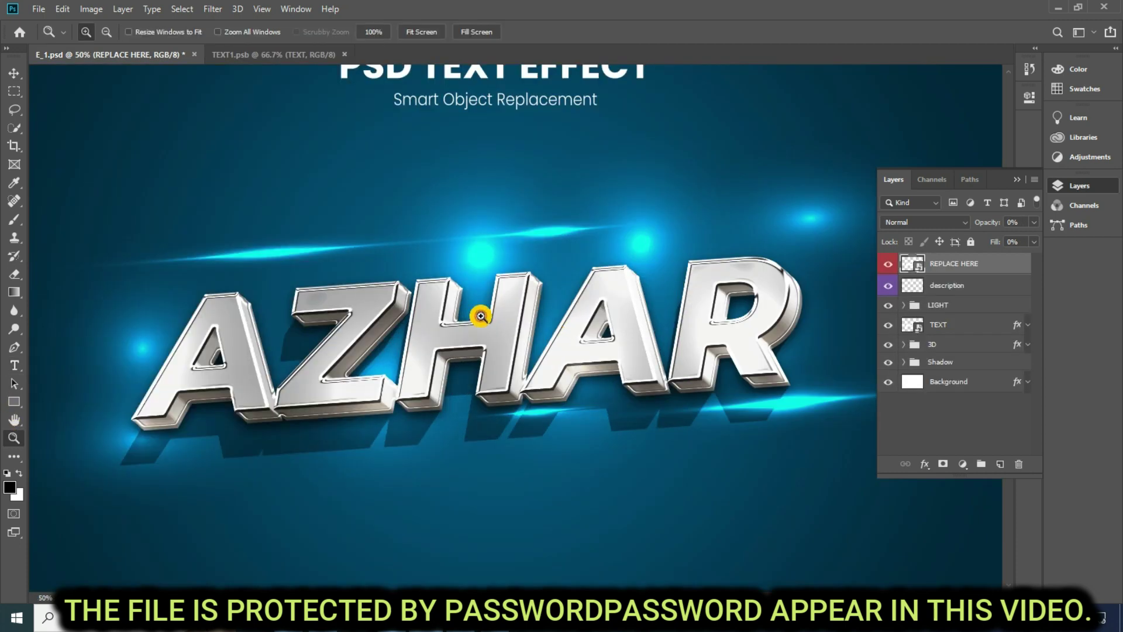
right_click(458, 314)
left_click(492, 314)
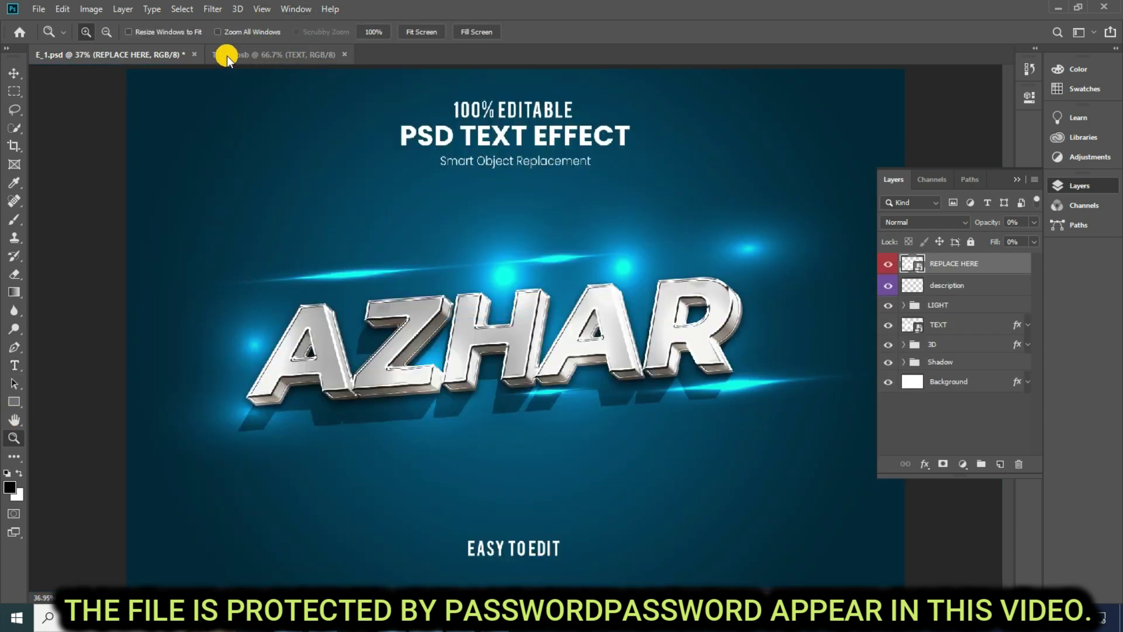
left_click(194, 55)
left_click(555, 233)
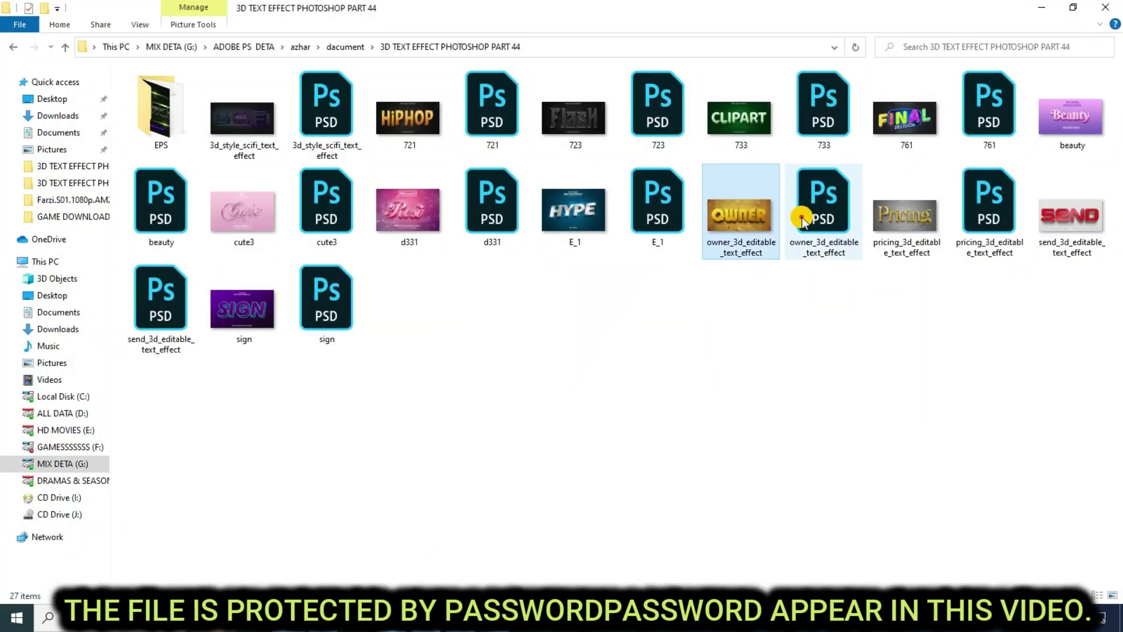
Preview the Pricing image, then open the pricing PSD, dismissing the Missing Fonts warning.
left_click(802, 221)
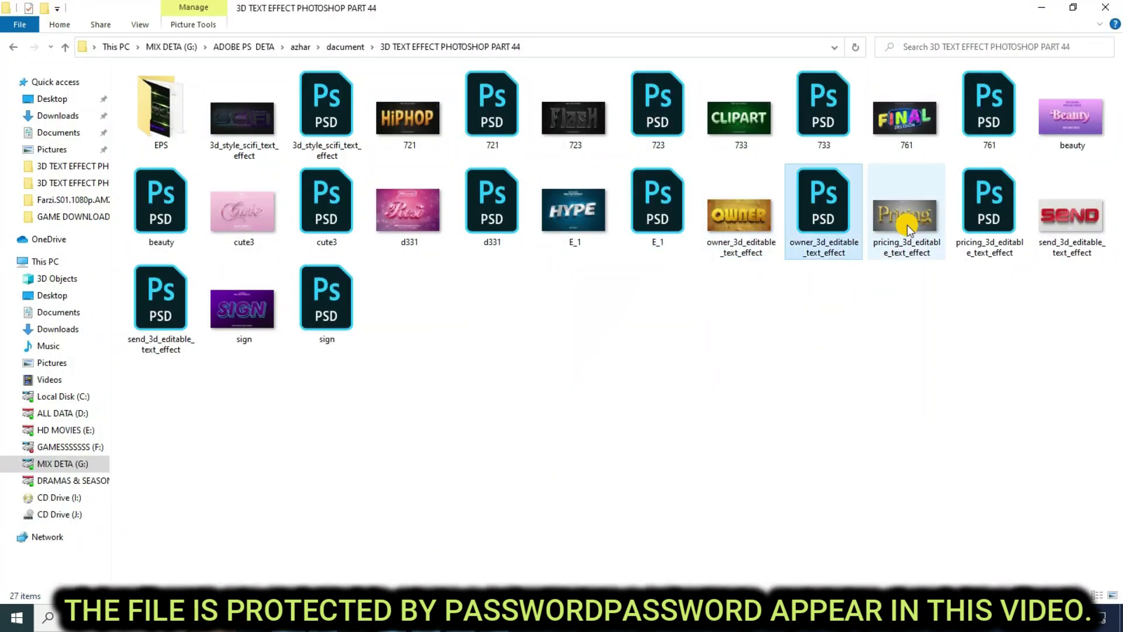
key("Right")
key("Return")
left_click(1107, 10)
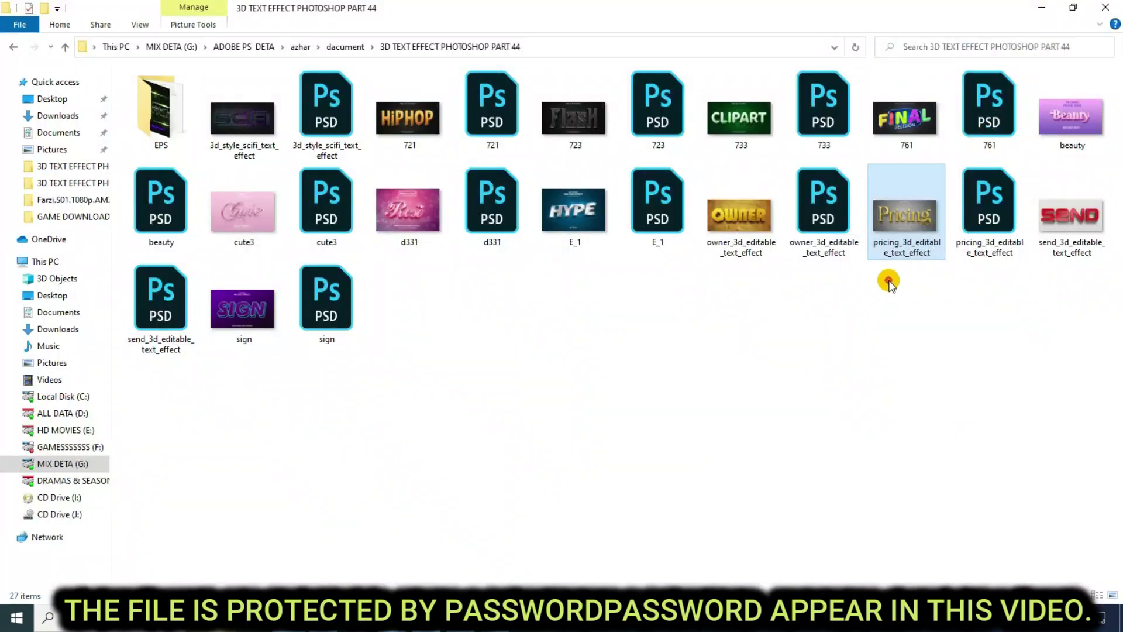
double_click(941, 200)
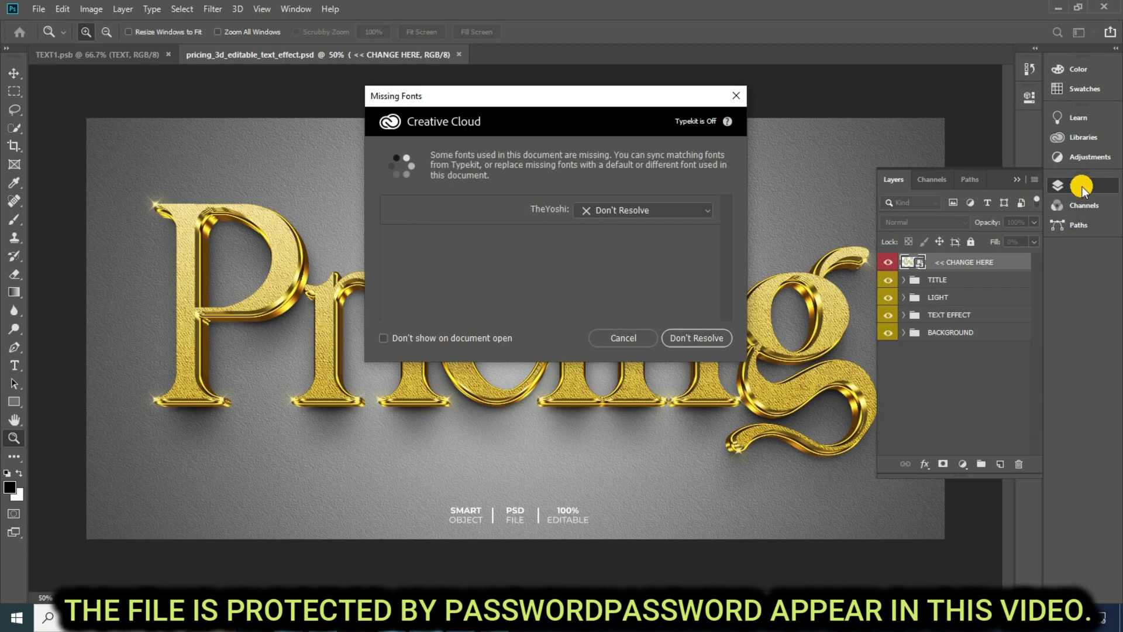
left_click(1081, 186)
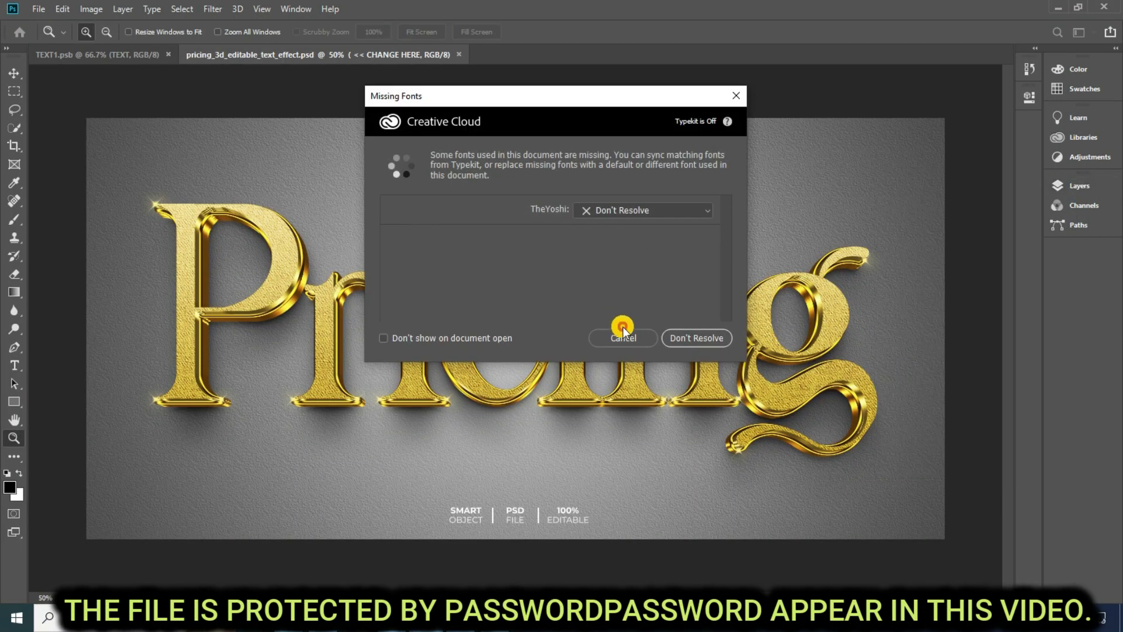
left_click(622, 333)
Open the << CHANGE HERE smart object and start editing its Pricing text to check the font.
left_click(1079, 186)
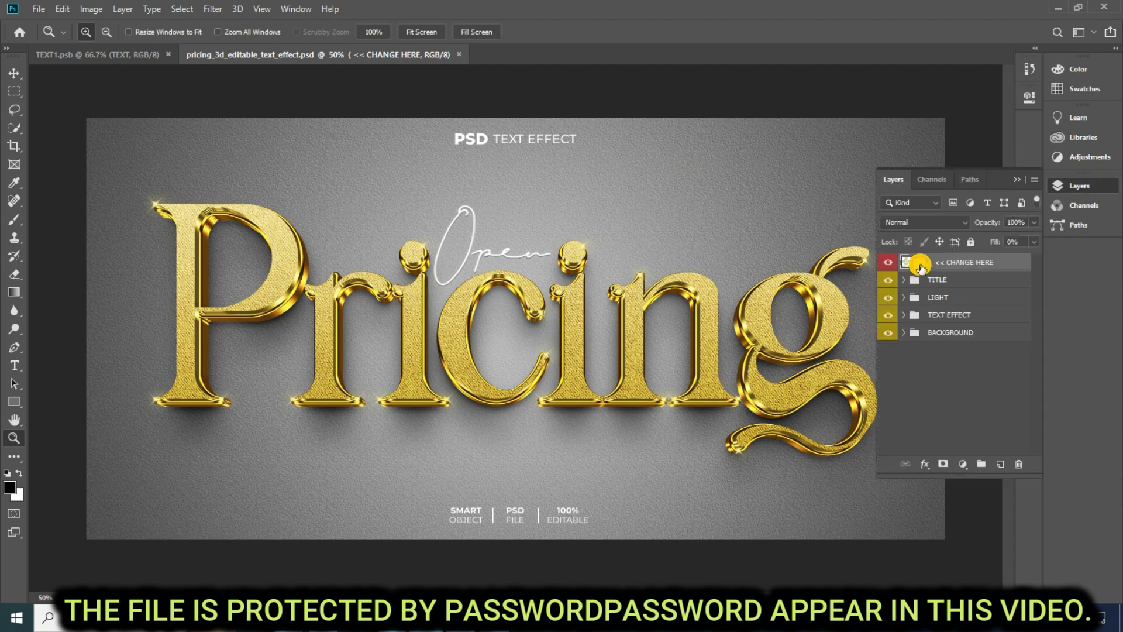
double_click(920, 266)
left_click(623, 333)
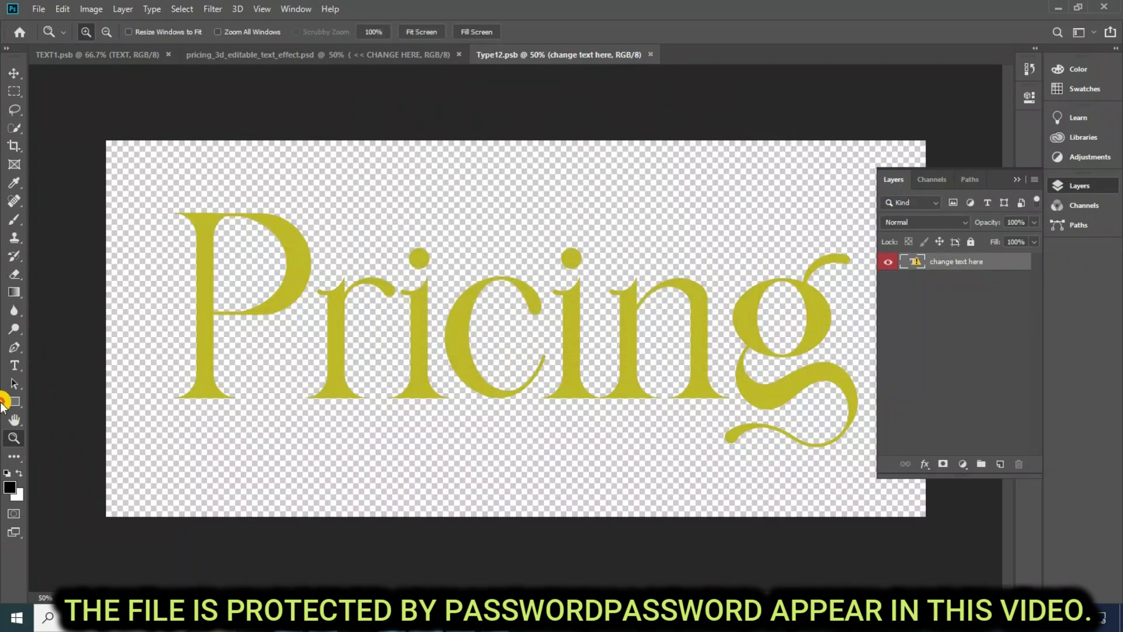
left_click(15, 363)
left_click(367, 272)
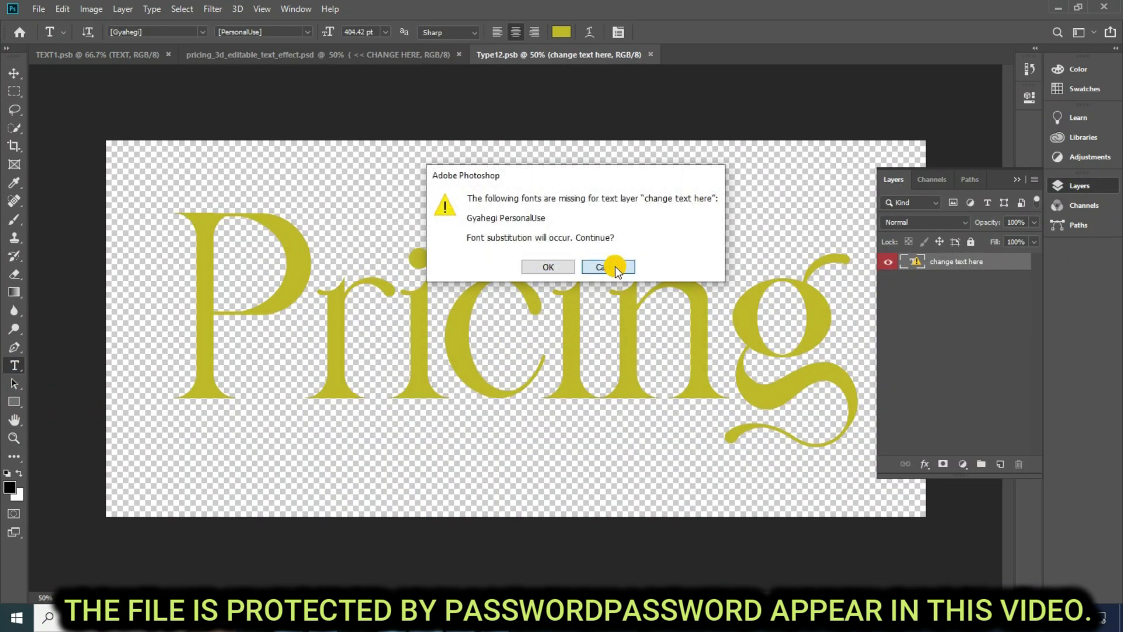
left_click(608, 265)
left_click(164, 34)
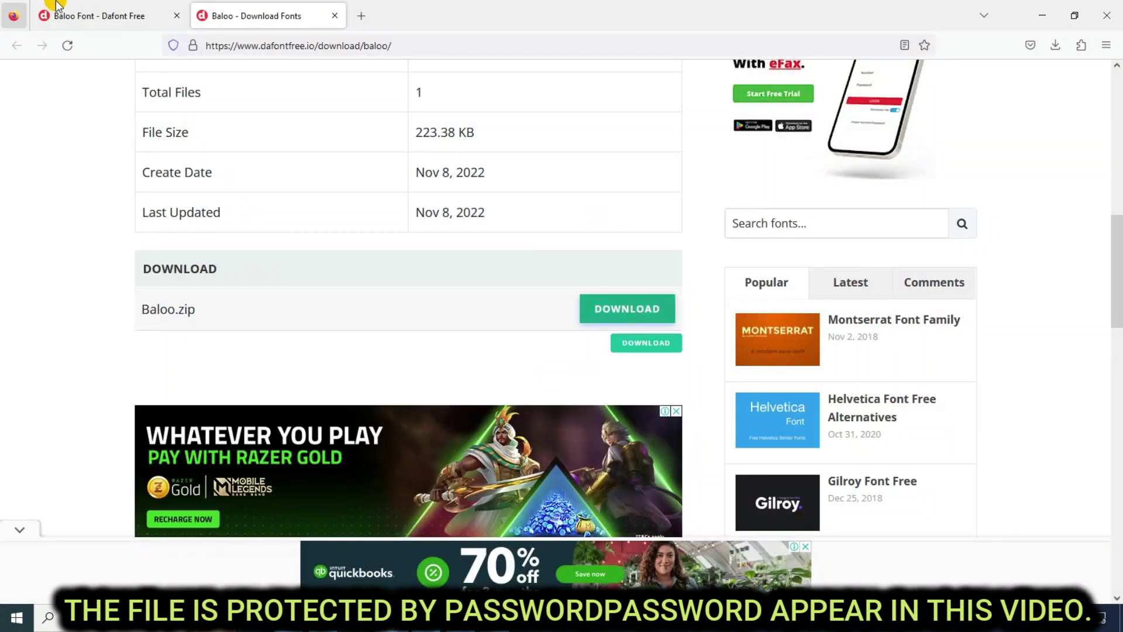
Search Google for 'Gyahegi font' and open the dafont.com result.
left_click(56, 12)
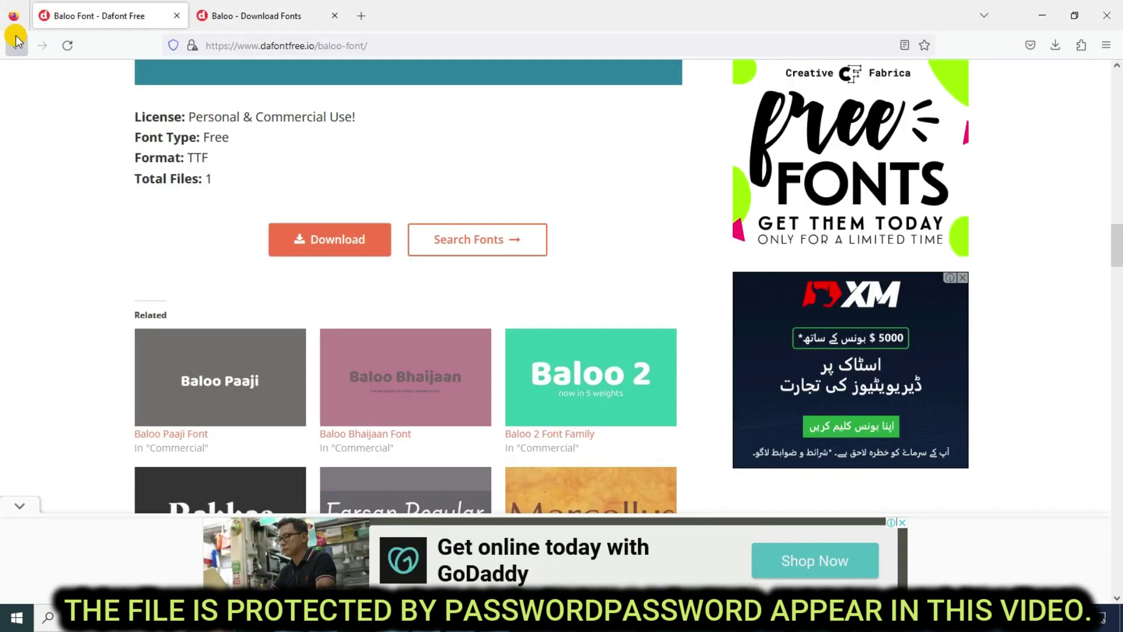
left_click(17, 45)
double_click(166, 94)
left_click(120, 111)
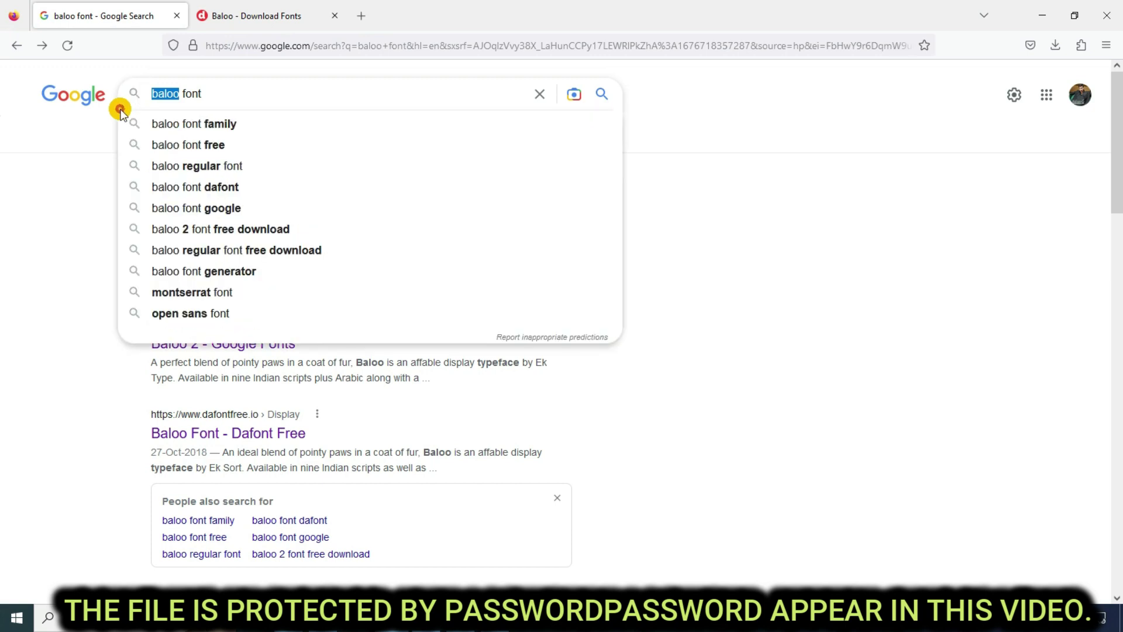
key("Return")
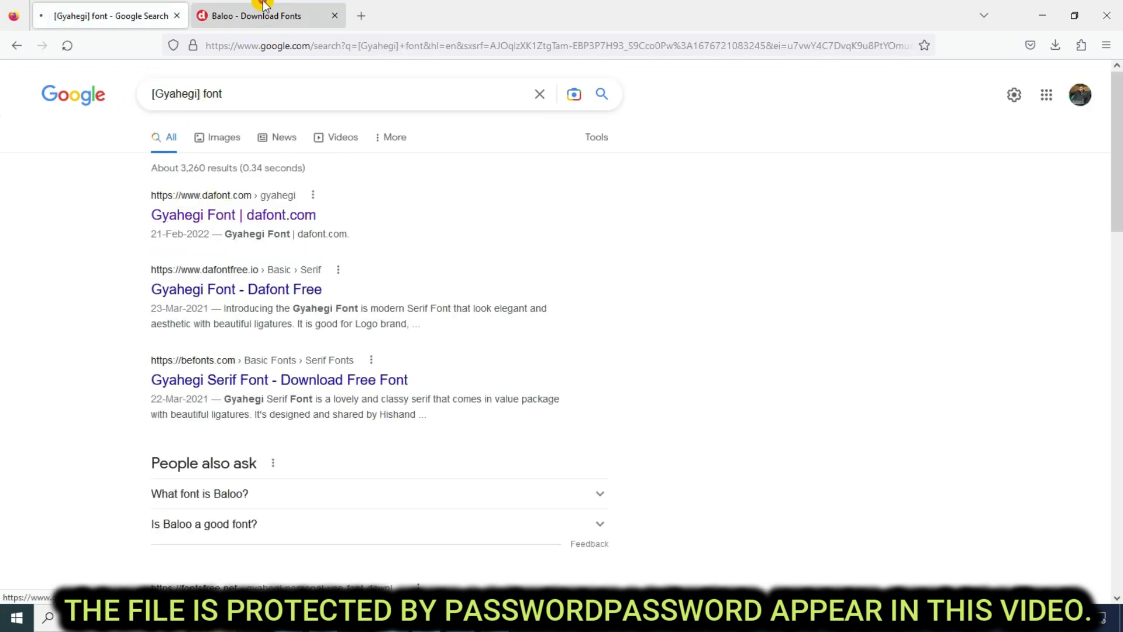
left_click(324, 17)
left_click(351, 208)
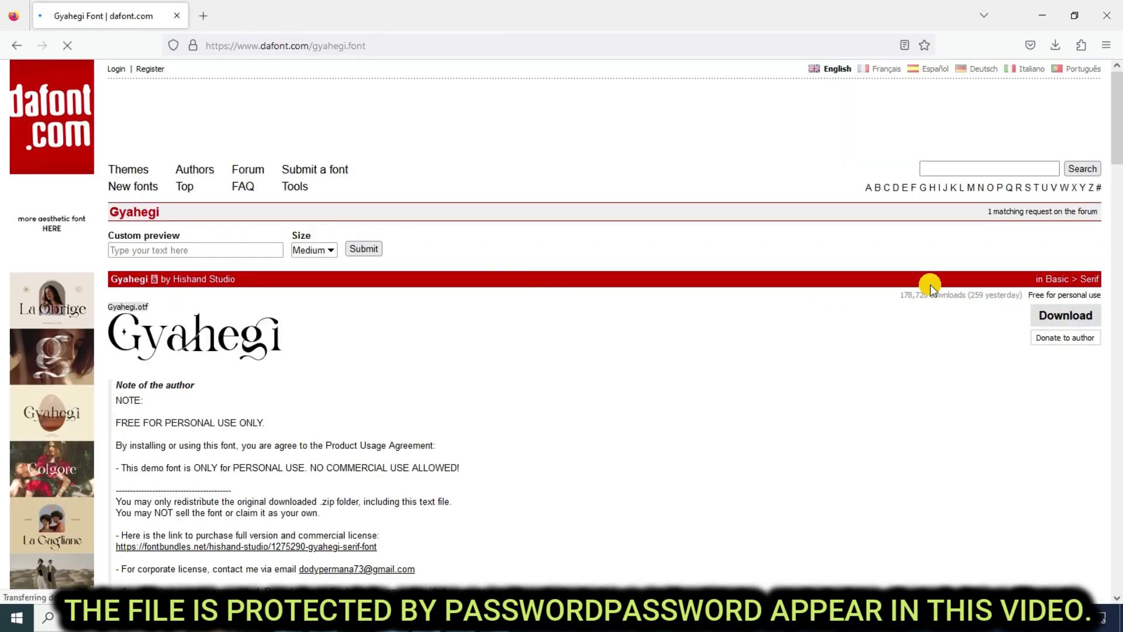
Download gyahegi.zip and install the Gyahegi.otf font from it.
left_click(1052, 317)
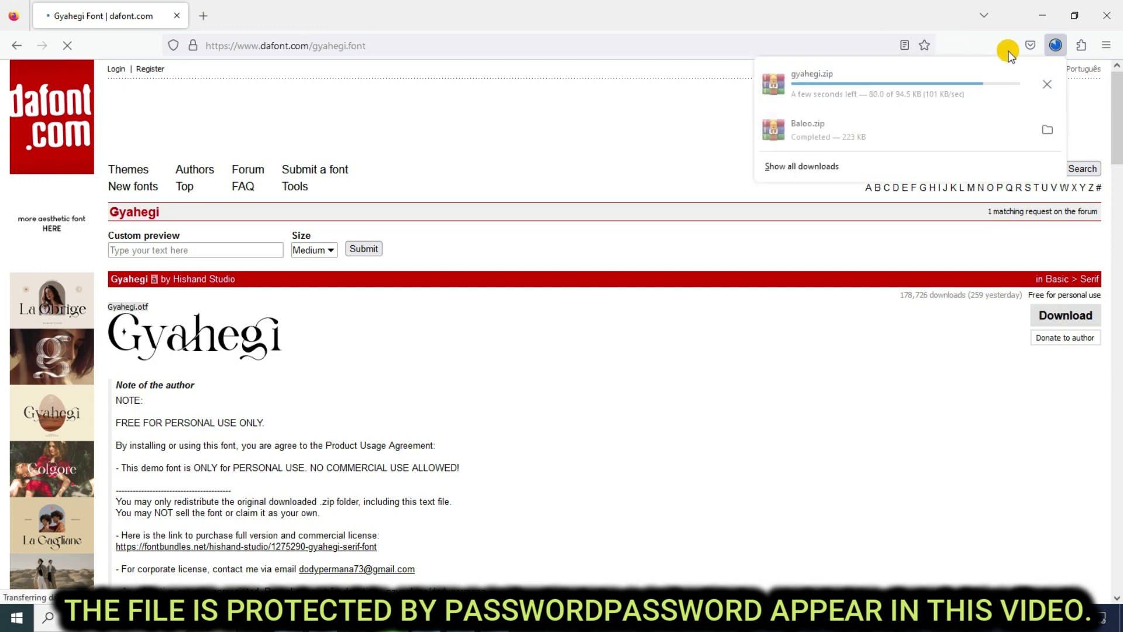
left_click(810, 88)
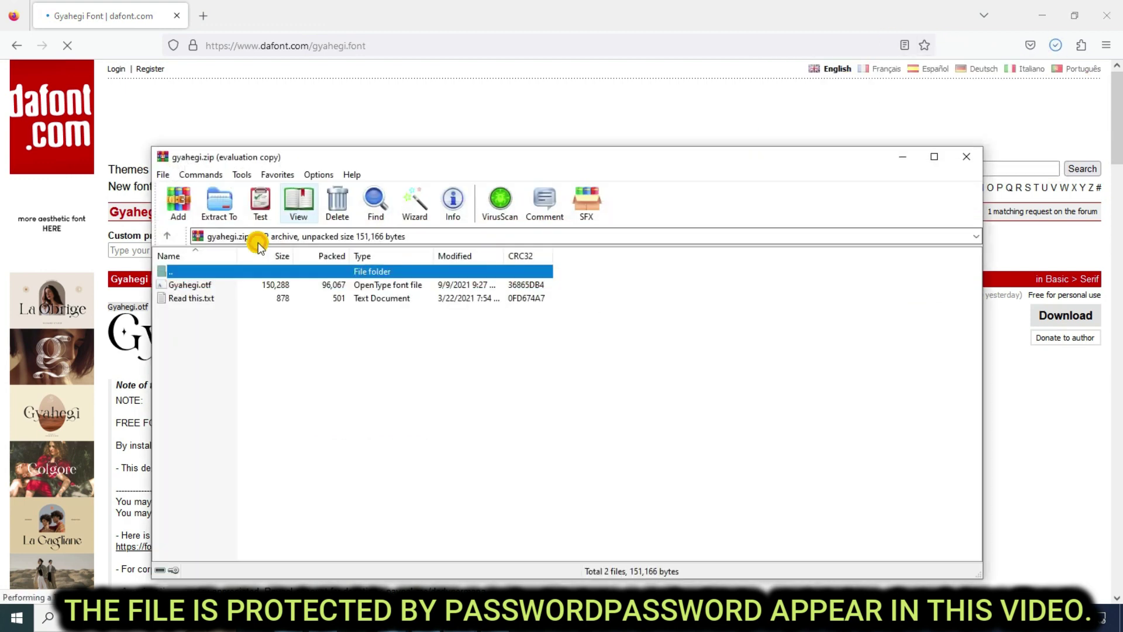
double_click(193, 285)
left_click(117, 92)
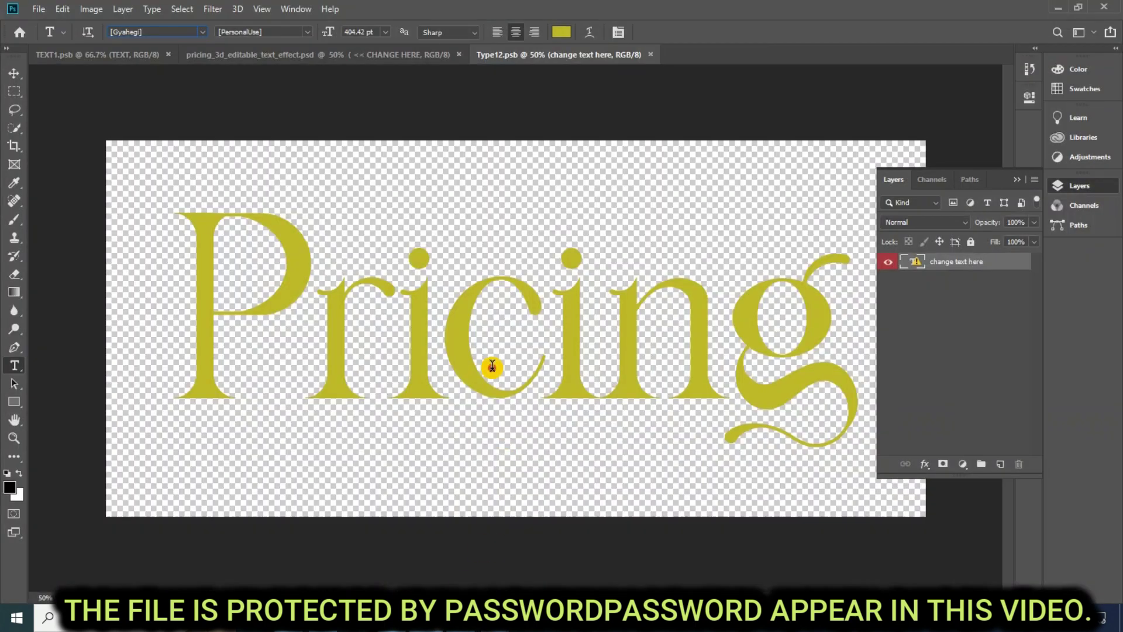
Replace the word Pricing with Azhar in the smart object and save it.
left_click(497, 371)
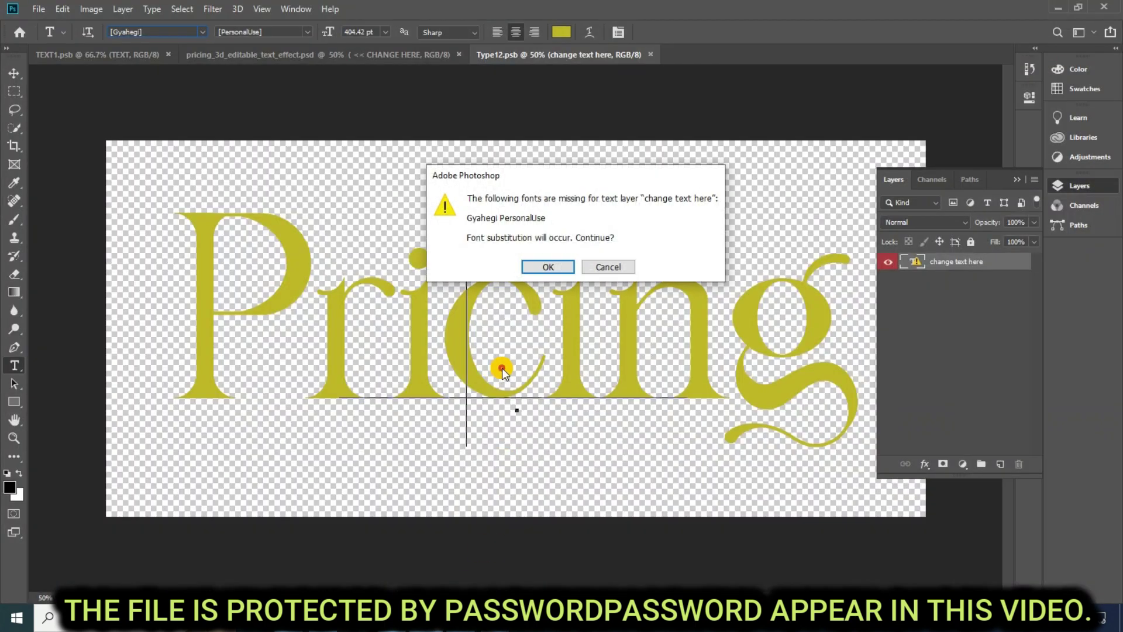
key("Return")
left_click(554, 319)
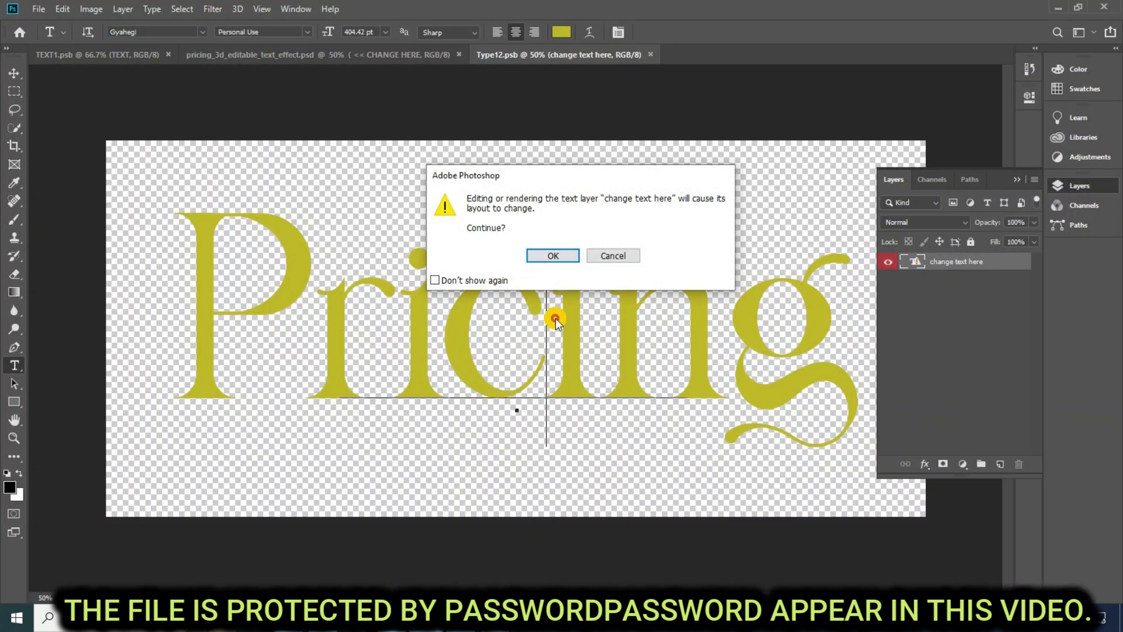
left_click(550, 257)
key("ctrl+a")
type("A")
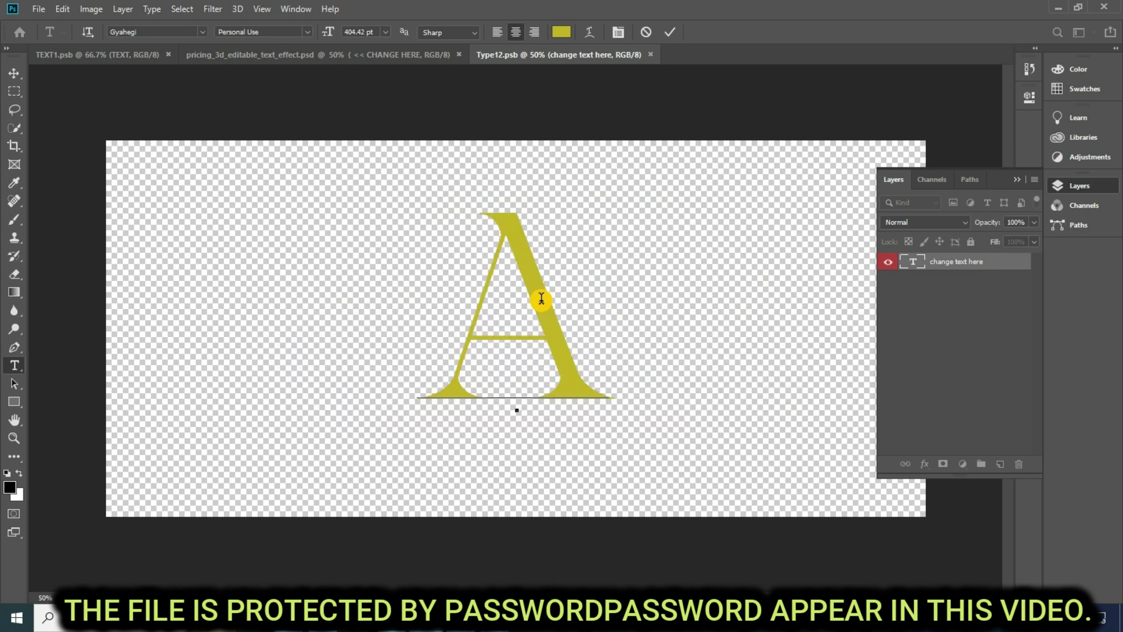
type("zhar")
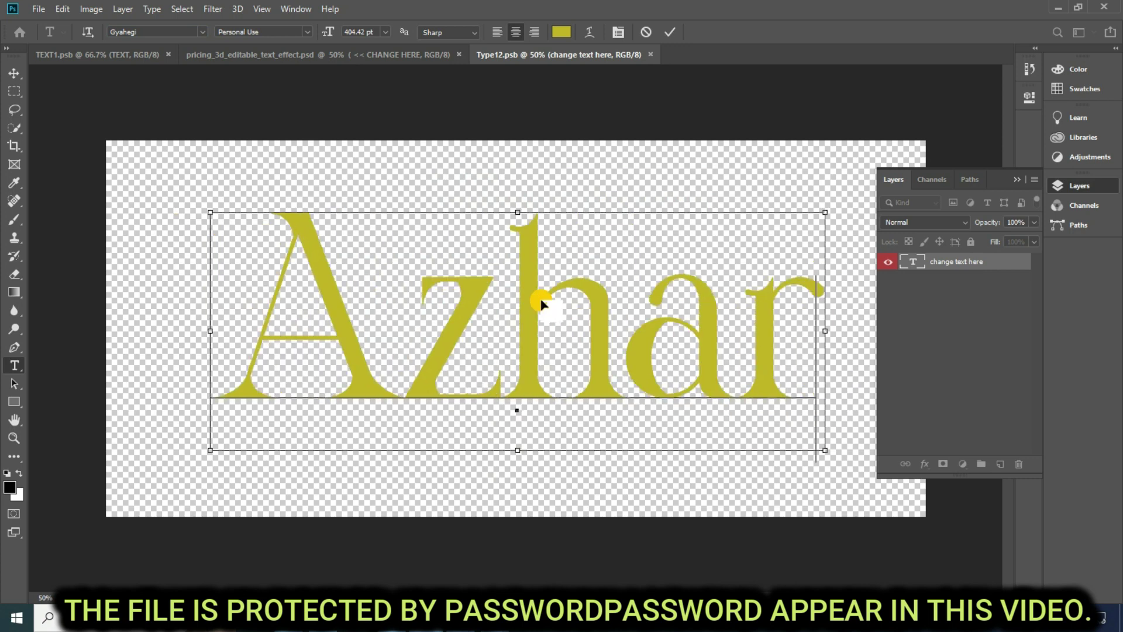
key("ctrl+s")
Back in the Pricing template, zoom in to inspect the gold Azhar lettering.
left_click(339, 55)
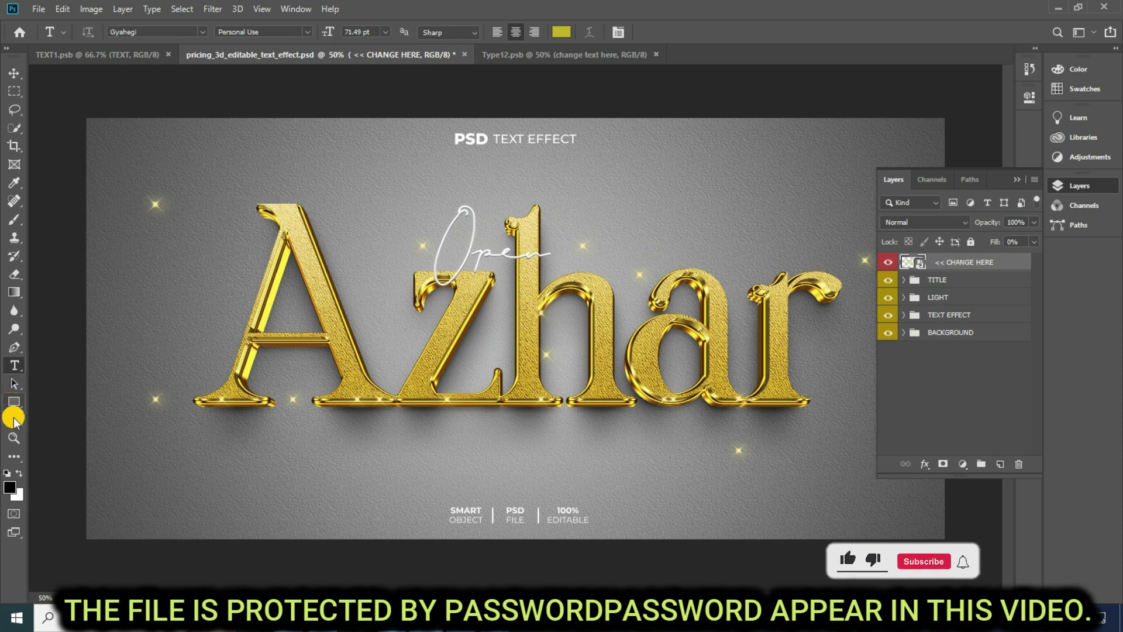
left_click(14, 438)
left_click(483, 212)
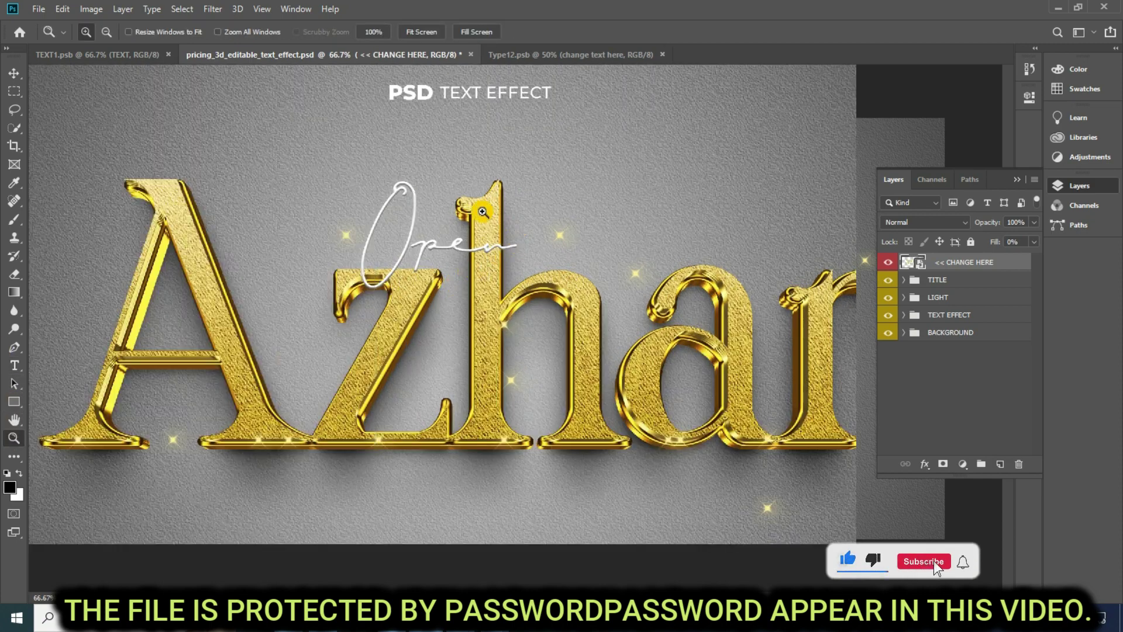
left_click(464, 206, "alt")
key("ctrl+0")
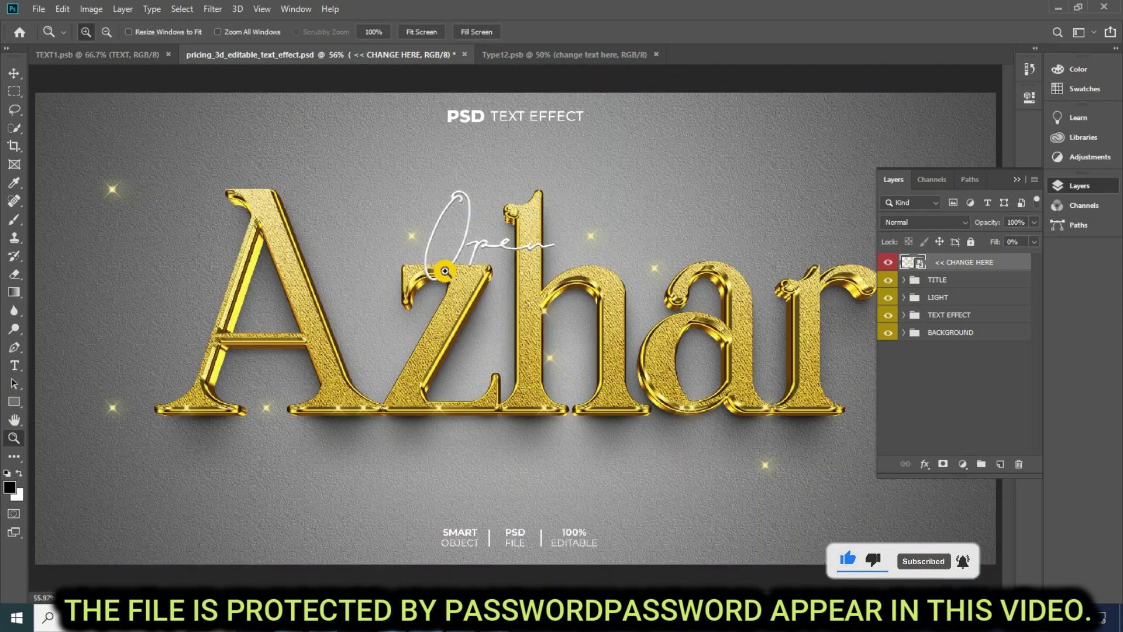
left_click(464, 54)
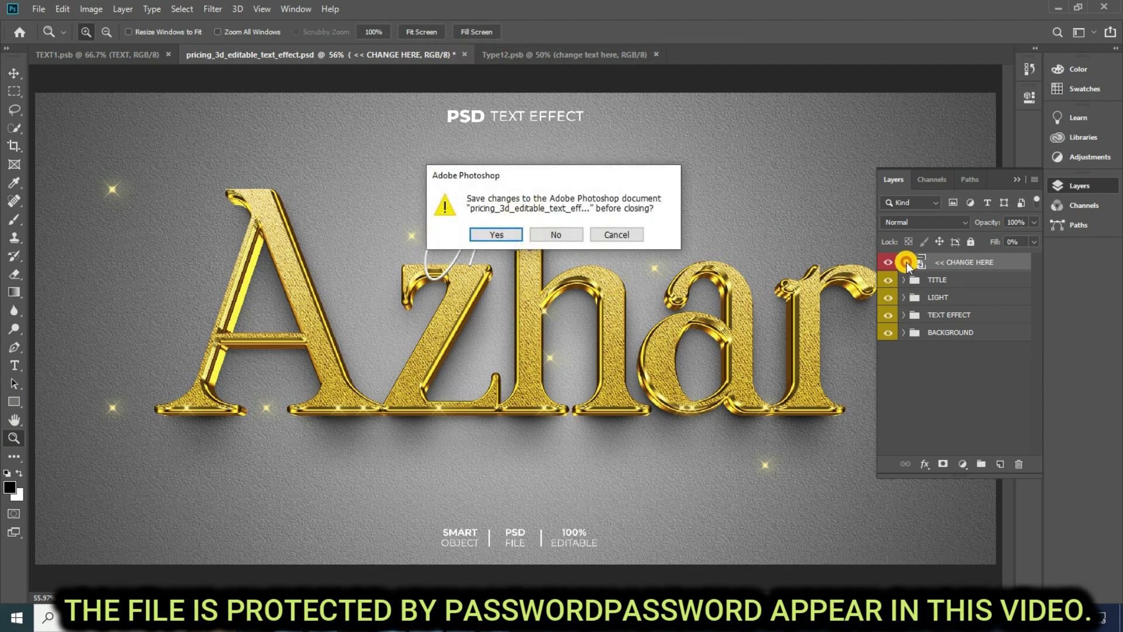
left_click(616, 234)
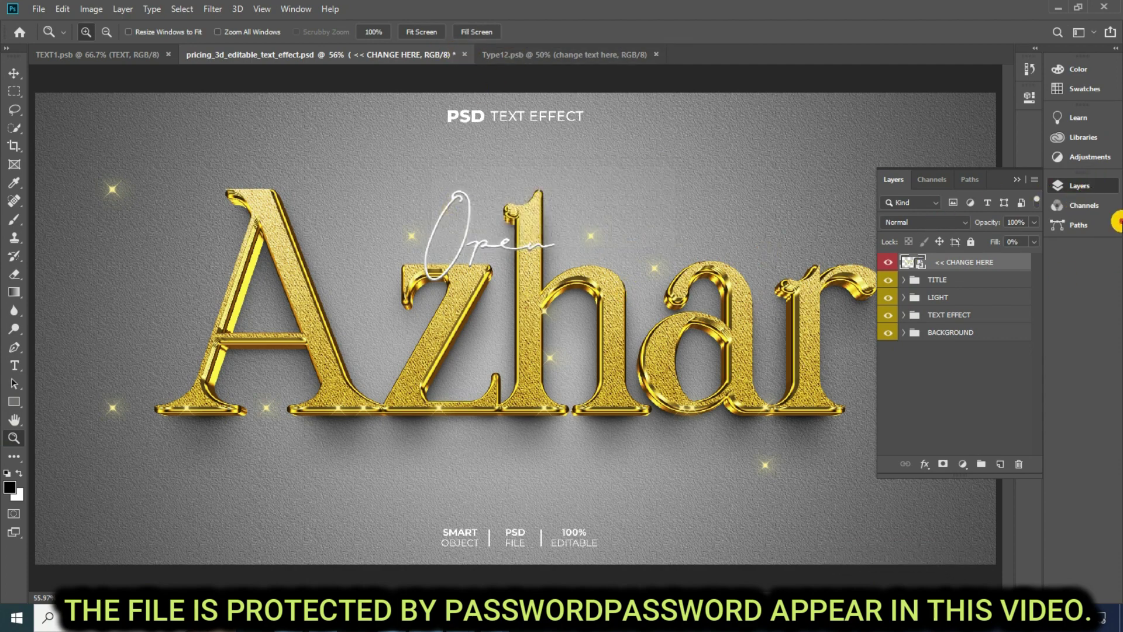
Fit the artwork to the window, then close the template without saving.
left_click(1075, 186)
left_click(526, 280)
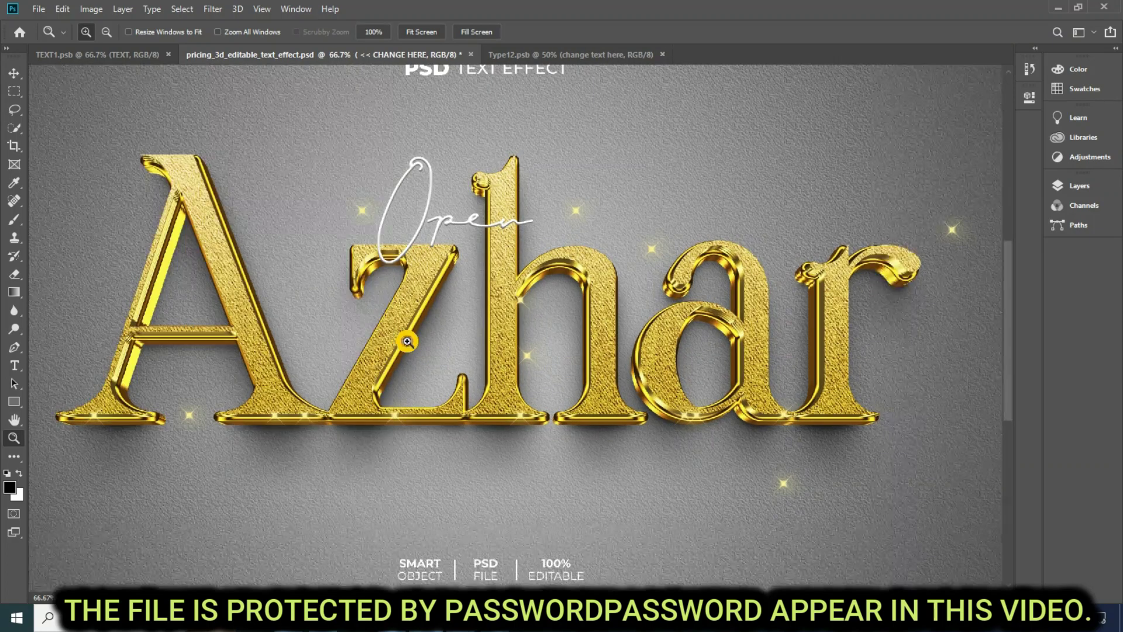
right_click(418, 278)
left_click(462, 297)
left_click(464, 54)
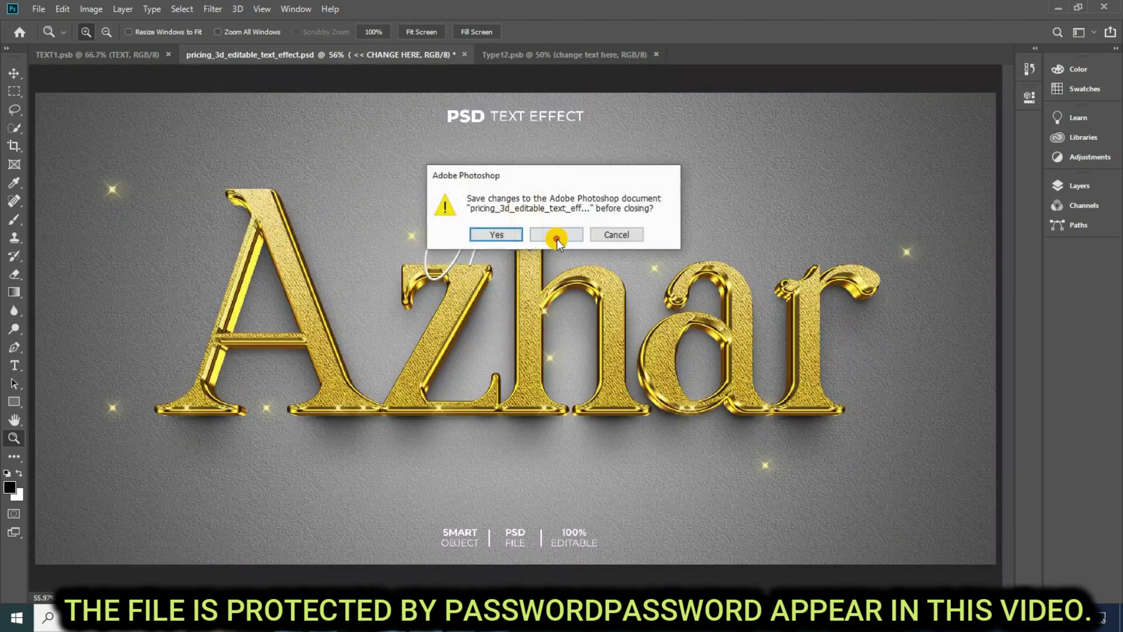
left_click(557, 233)
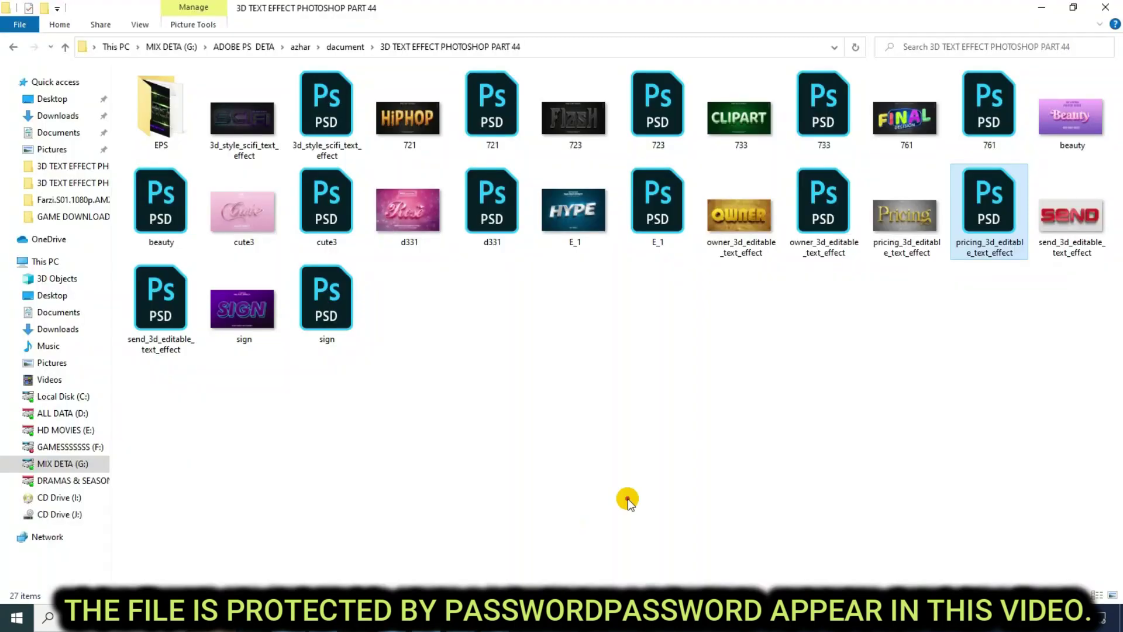
Select every template file except the EPS folder and view their combined Properties.
left_click(1055, 234)
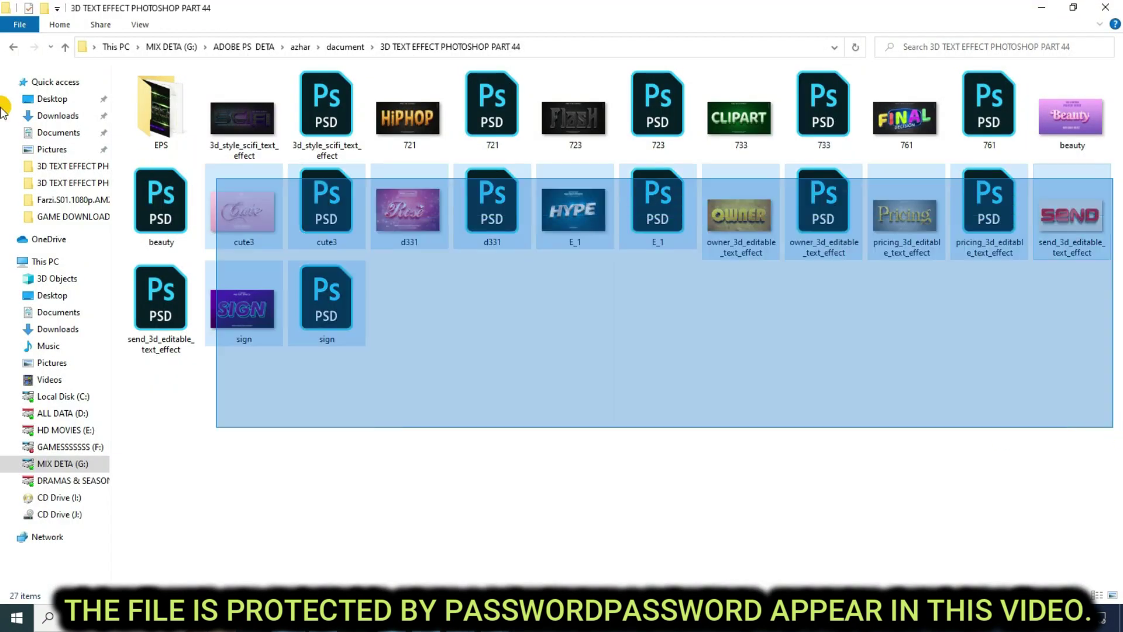
left_click_drag(1114, 433, 125, 70)
left_click(179, 114, "ctrl")
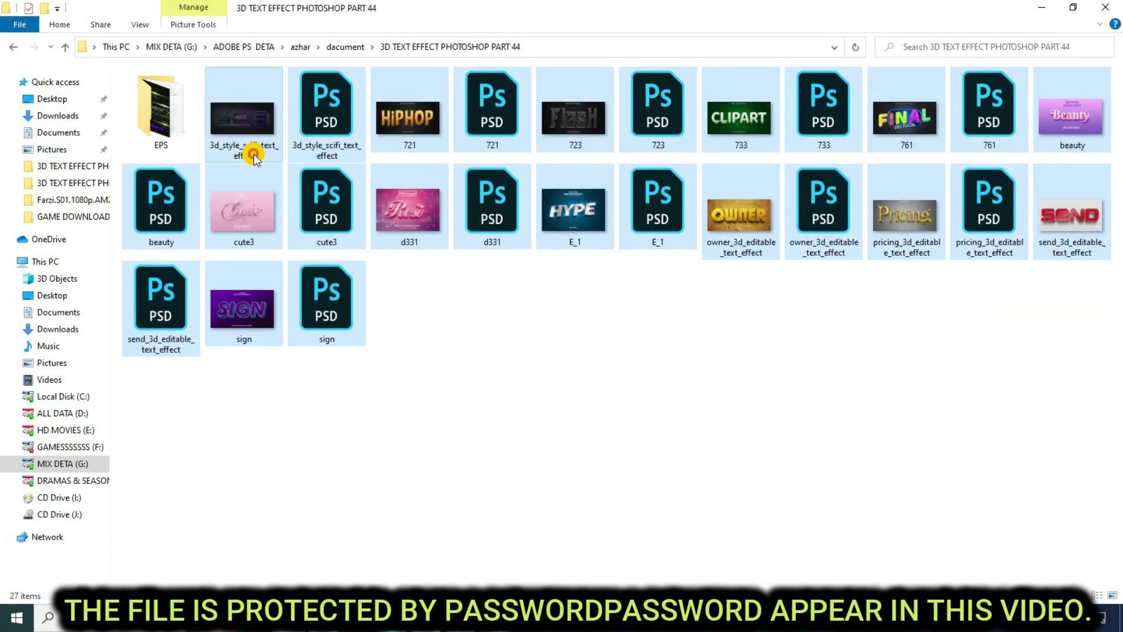
right_click(243, 315)
left_click(336, 501)
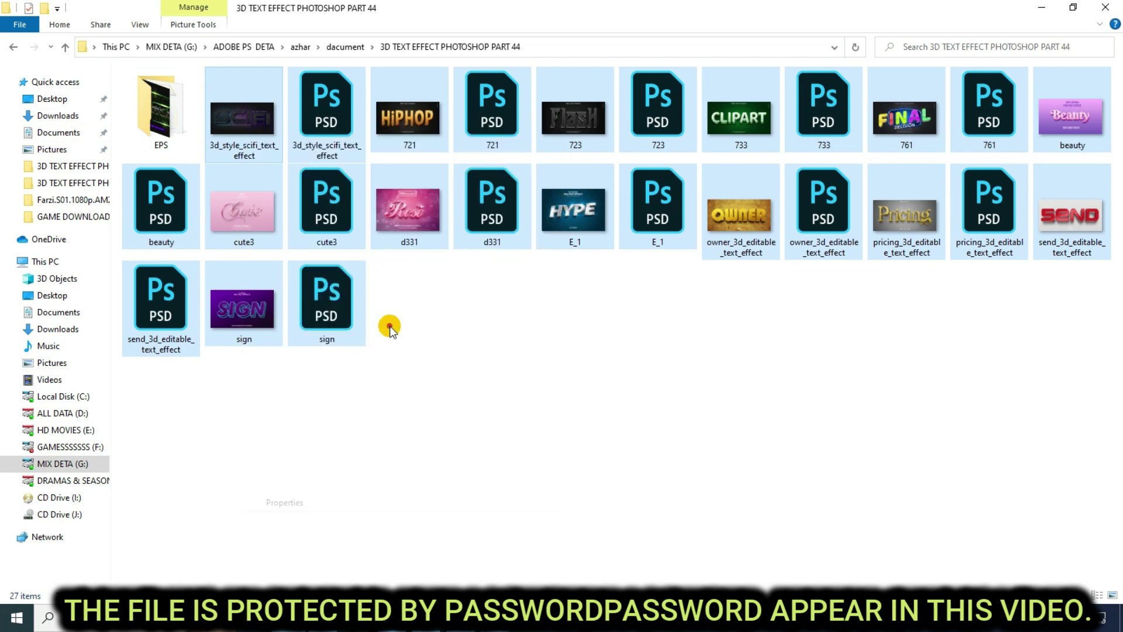